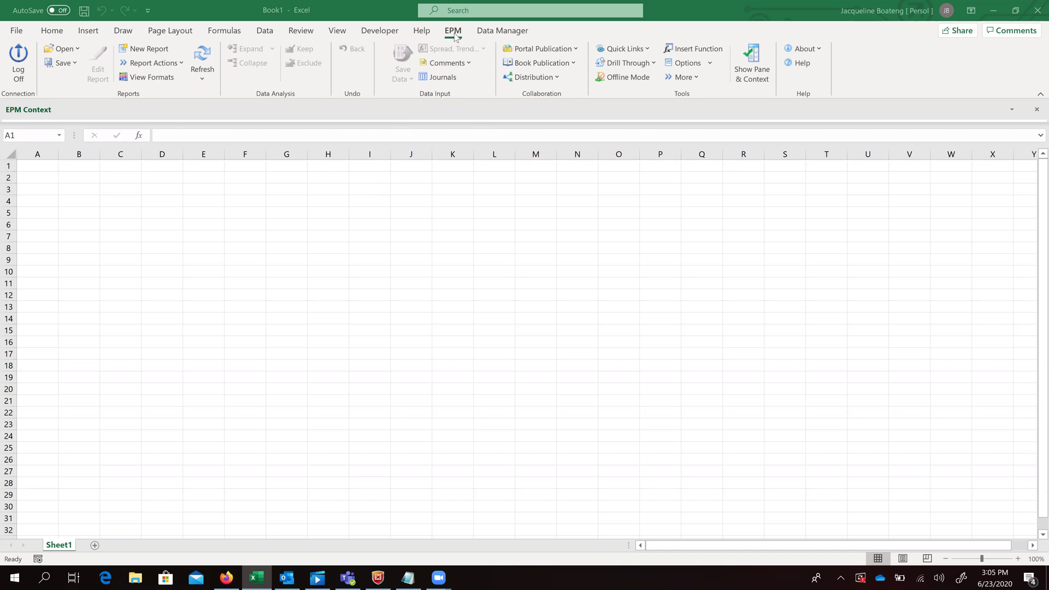
- Create a new EPM report with A_ACCOUNT on rows and AUDITTRAIL, CATEGORY, KEYFIGURES, TIME, VERSION on columns
left_click(149, 48)
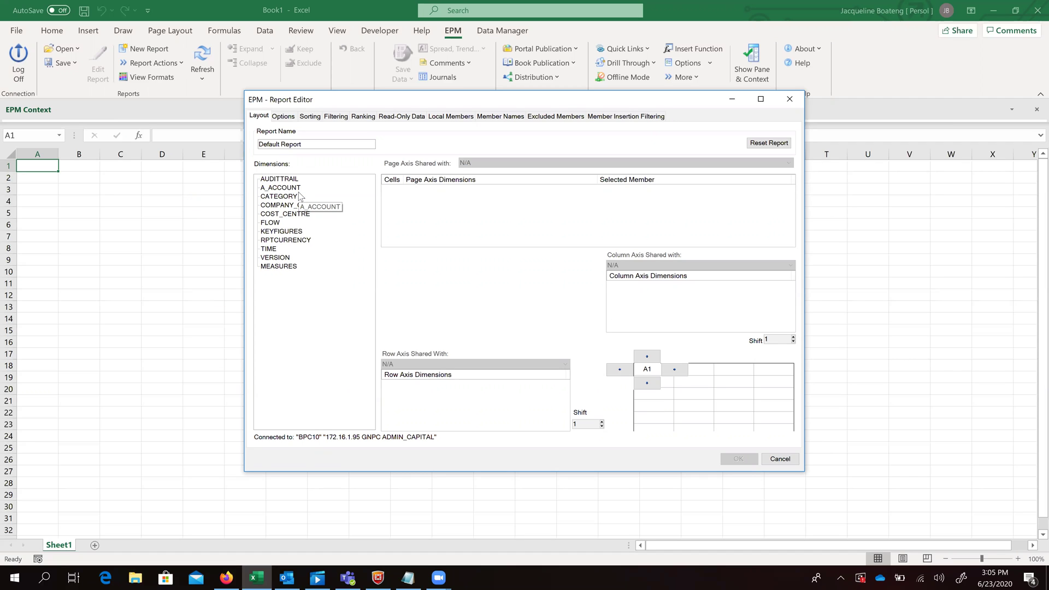
left_click_drag(293, 189, 445, 415)
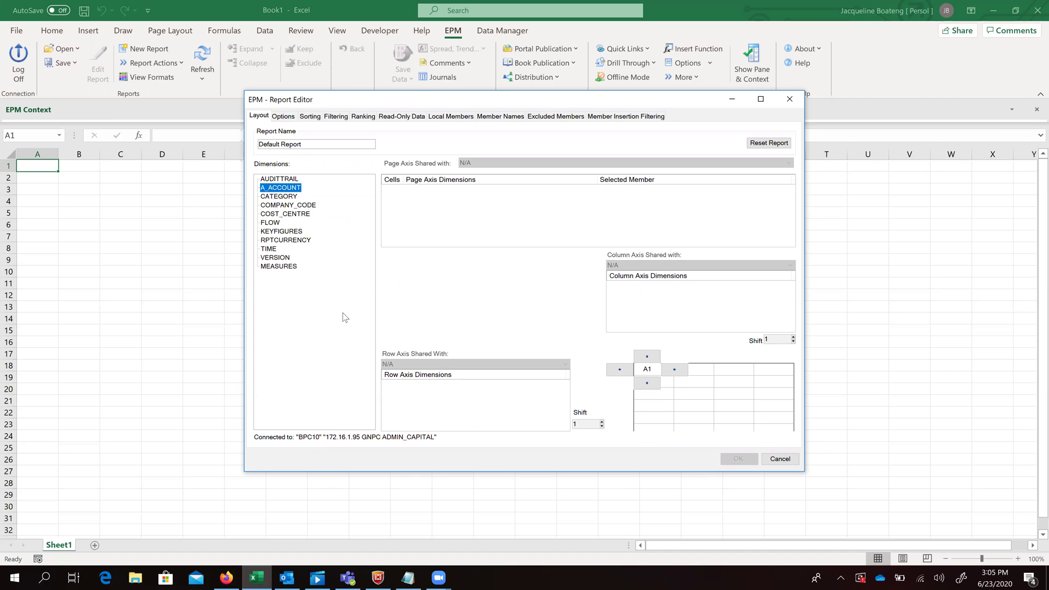
left_click_drag(279, 179, 631, 293)
left_click_drag(279, 196, 628, 296)
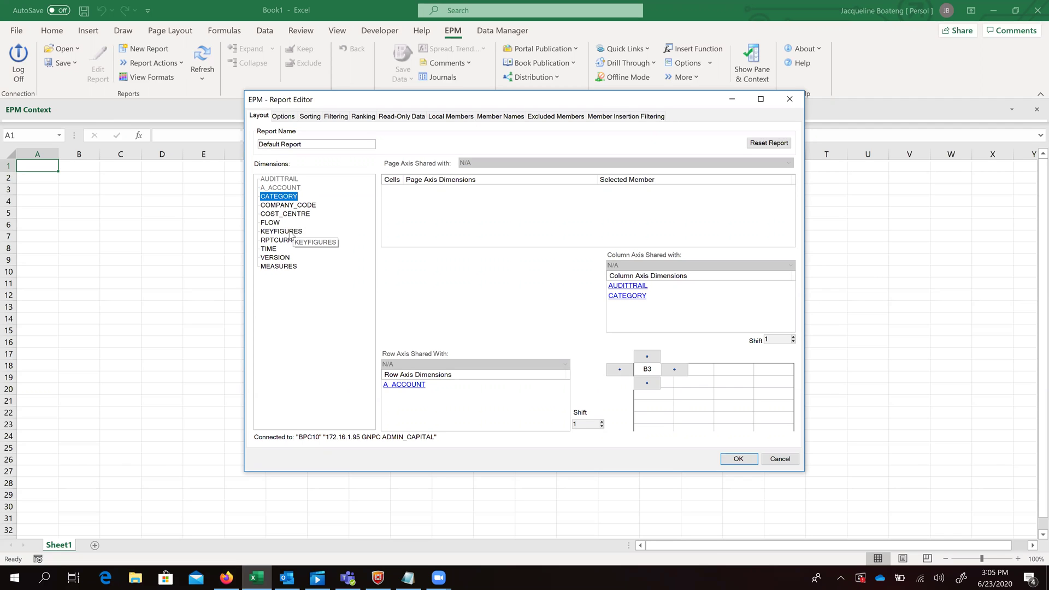
left_click_drag(291, 234, 629, 306)
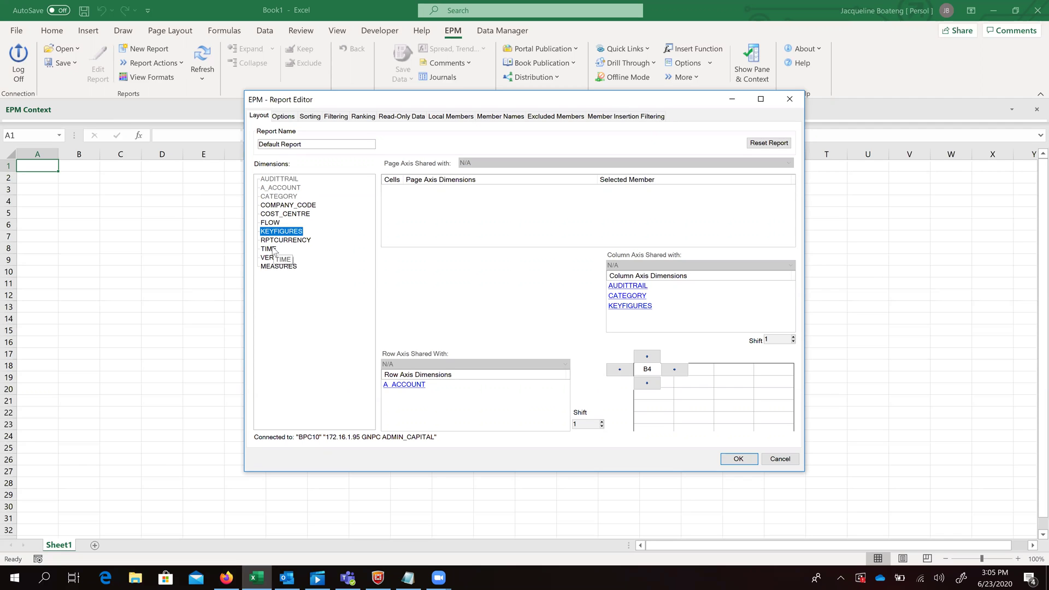
left_click_drag(272, 250, 702, 331)
left_click_drag(272, 260, 642, 322)
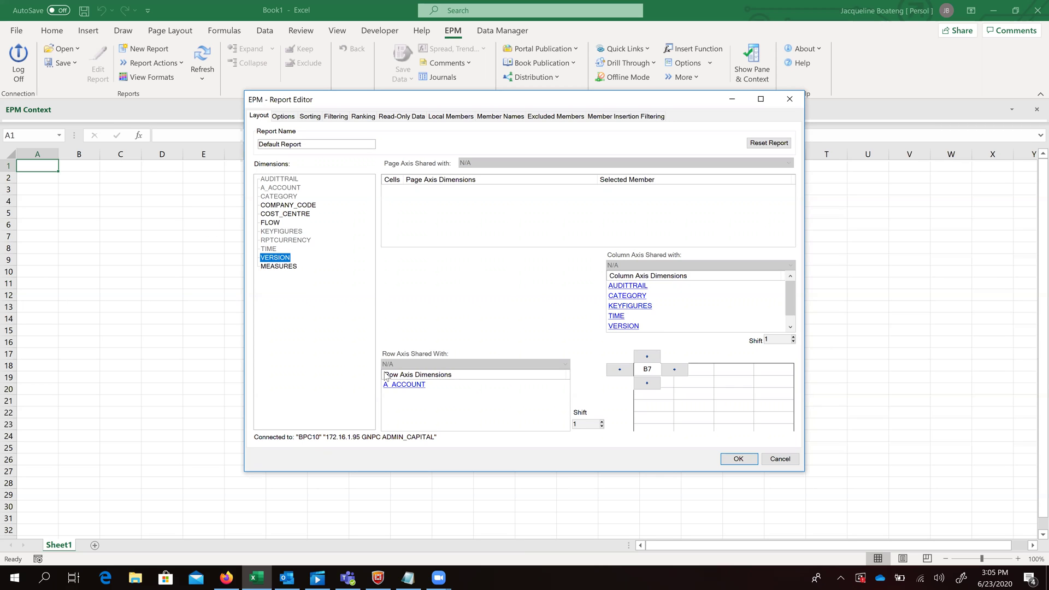
- Remove the Context member from the A_ACCOUNT selection and display members by ID
left_click(410, 384)
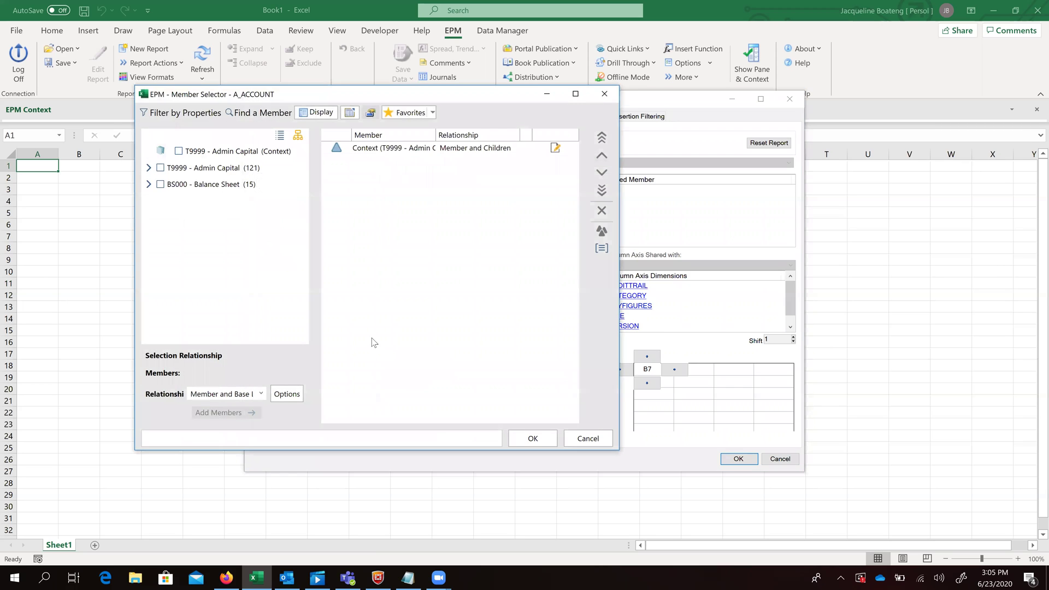
left_click(397, 148)
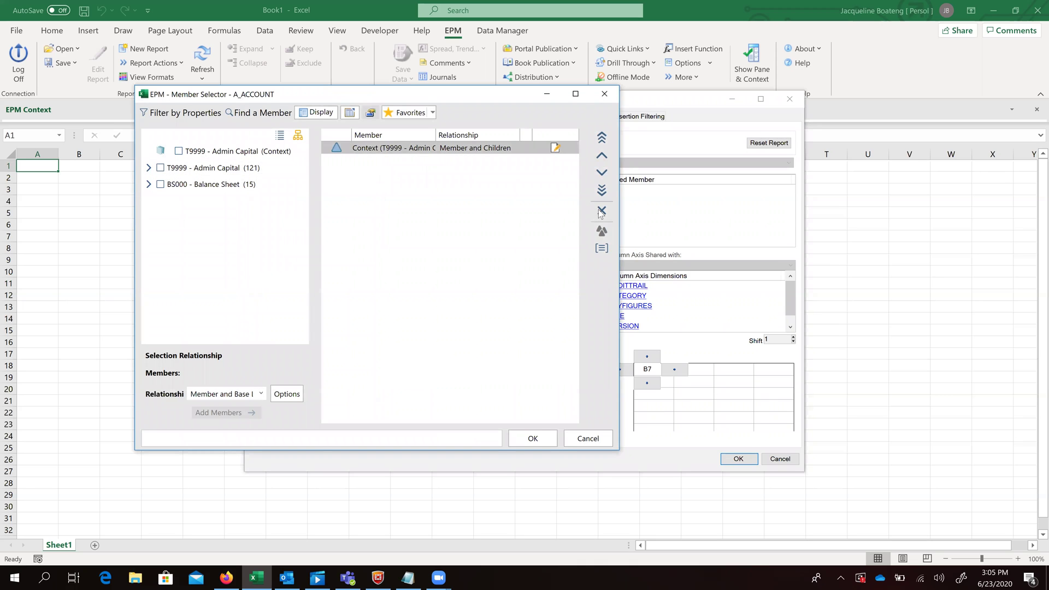
left_click(602, 211)
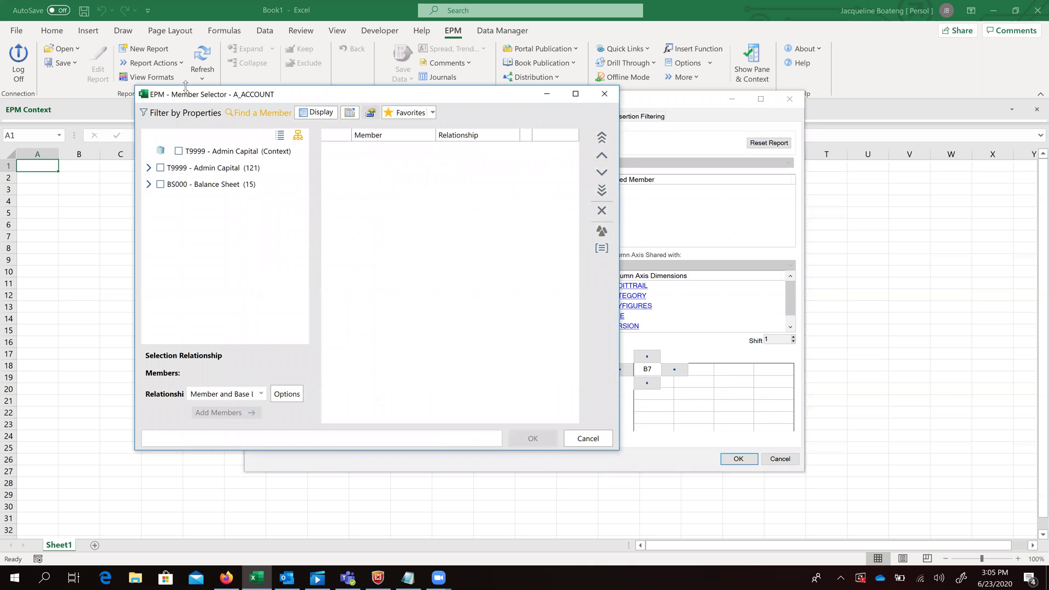
left_click(321, 114)
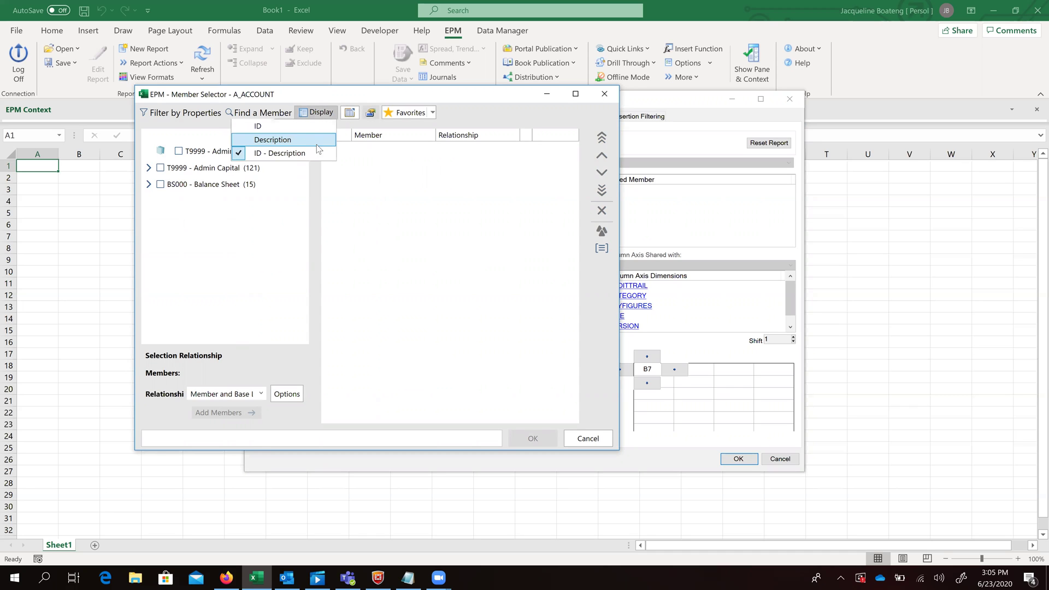
left_click(284, 124)
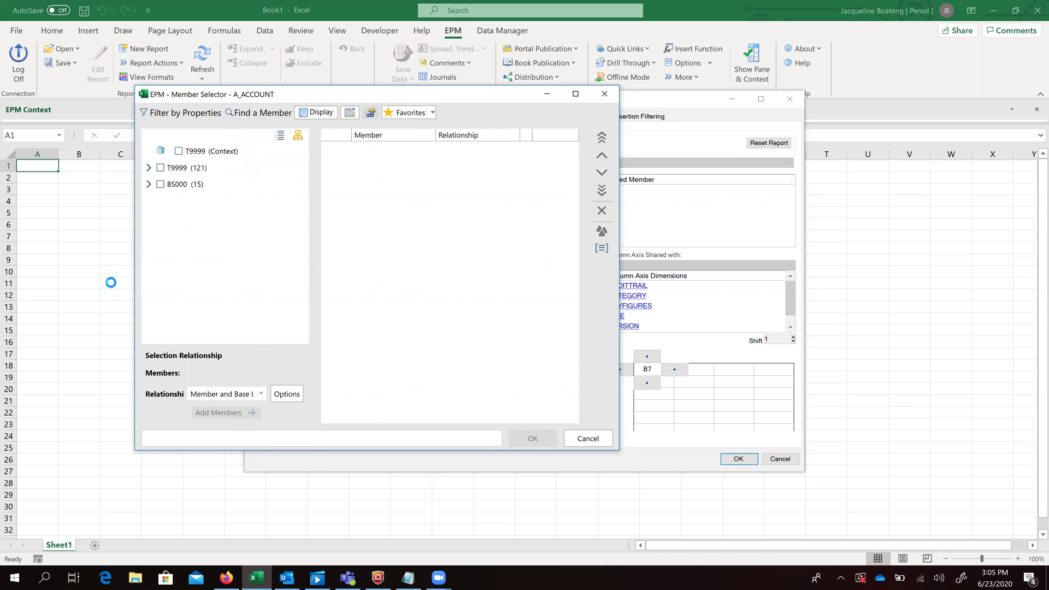
- Add BS100 and BS200 to the account selection with the Base Level relationship
left_click(149, 184)
left_click(172, 200)
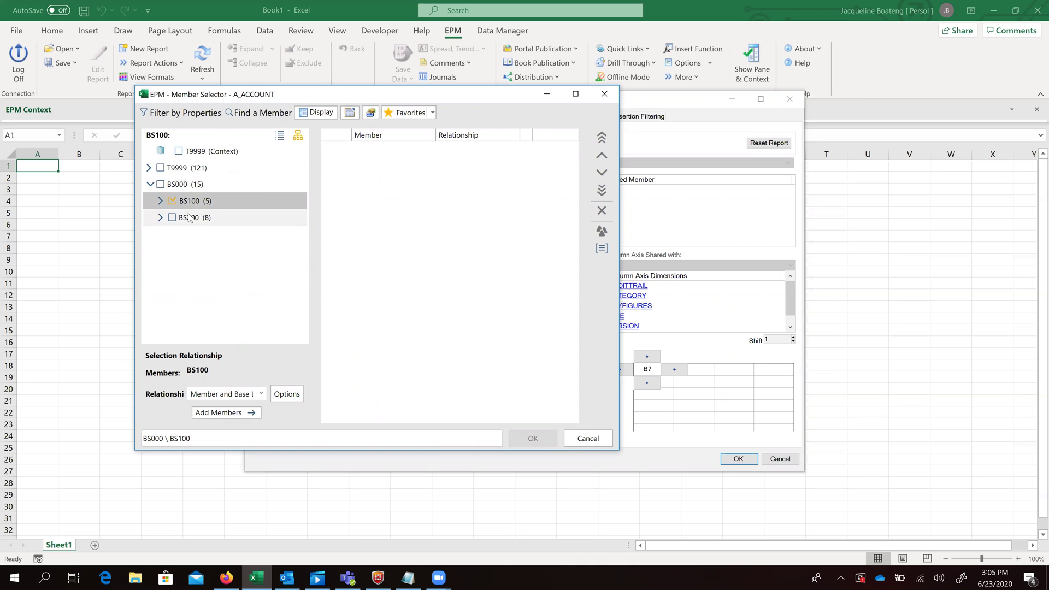
left_click(173, 217)
left_click(249, 395)
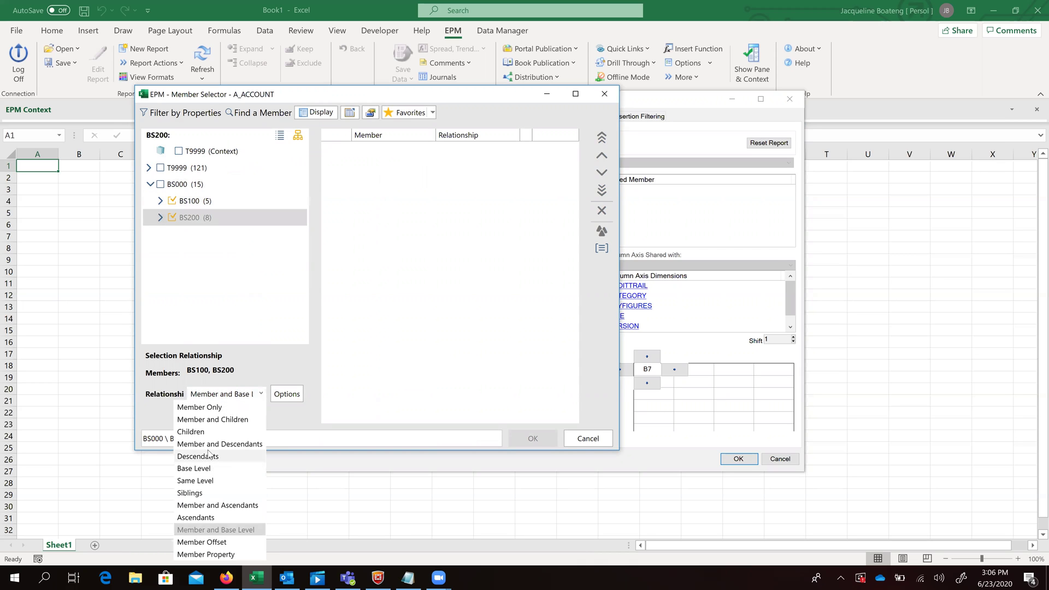
left_click(211, 469)
left_click(237, 413)
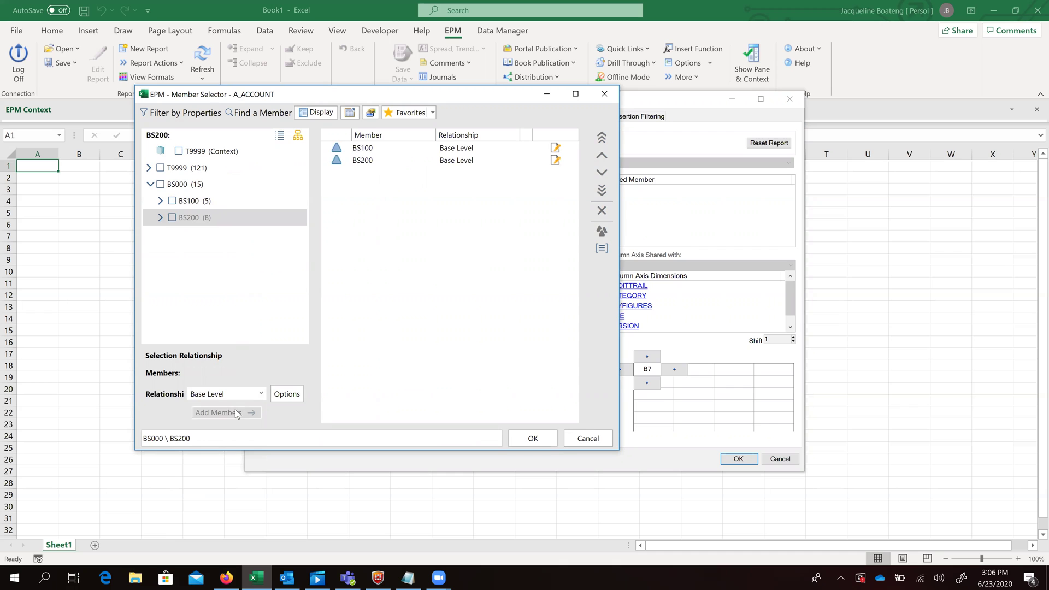
- Expand BS100 and BS110 to check their child accounts, then confirm the account selection
left_click(161, 202)
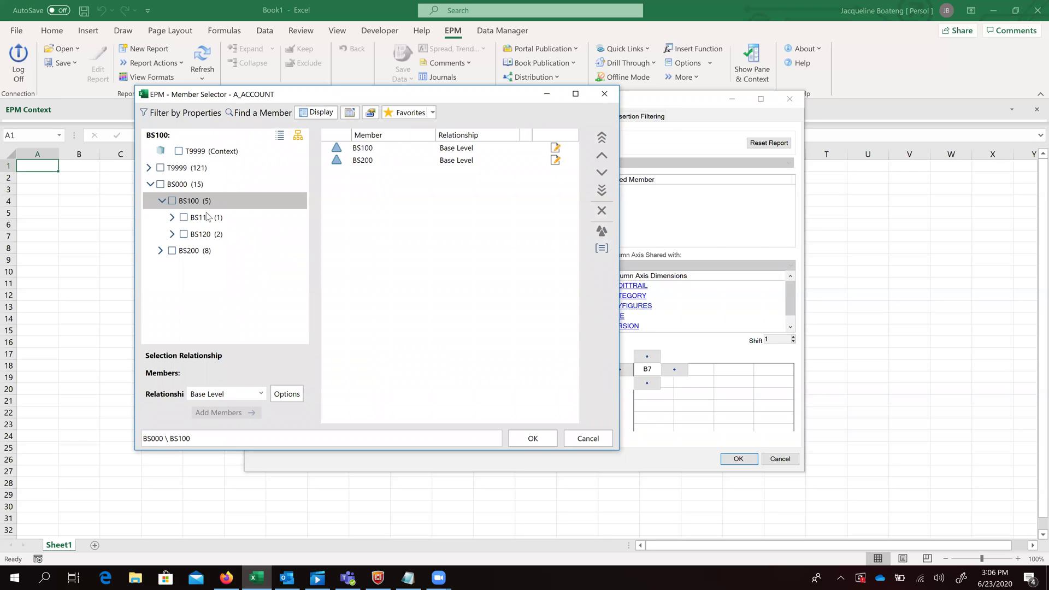
left_click(172, 218)
left_click(173, 217)
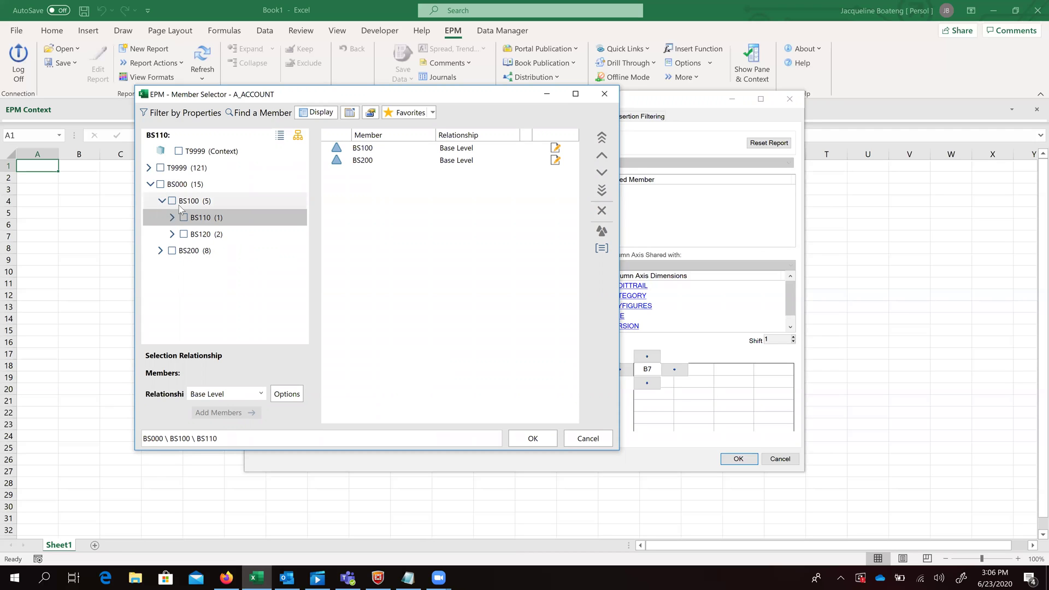
left_click(162, 201)
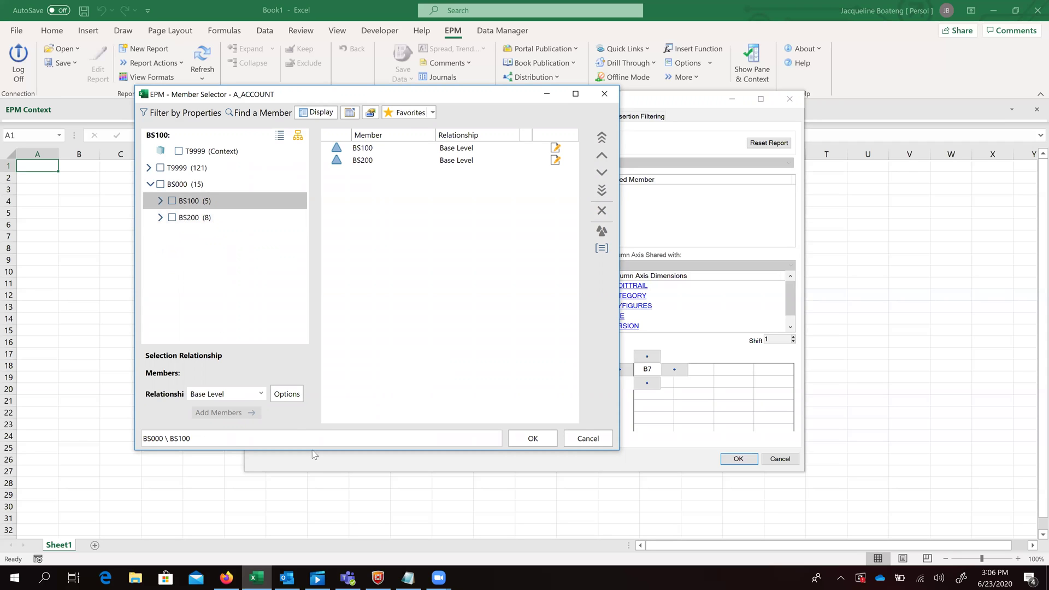
left_click(533, 439)
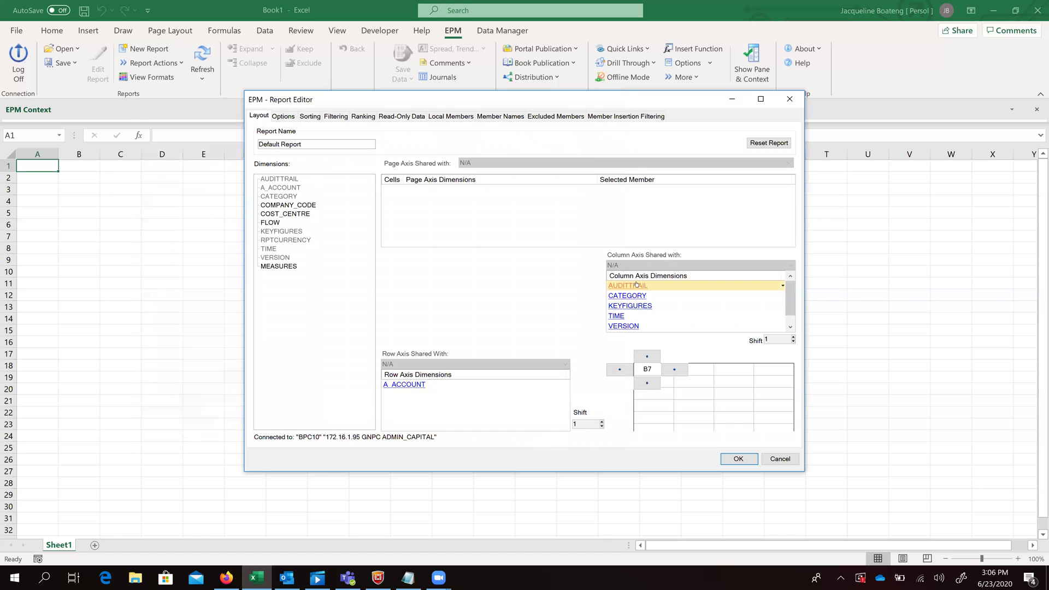
- Replace AUDITTRAIL's Context member with CC_INPUT, found by searching 'cc', labelled by ID
left_click(428, 148)
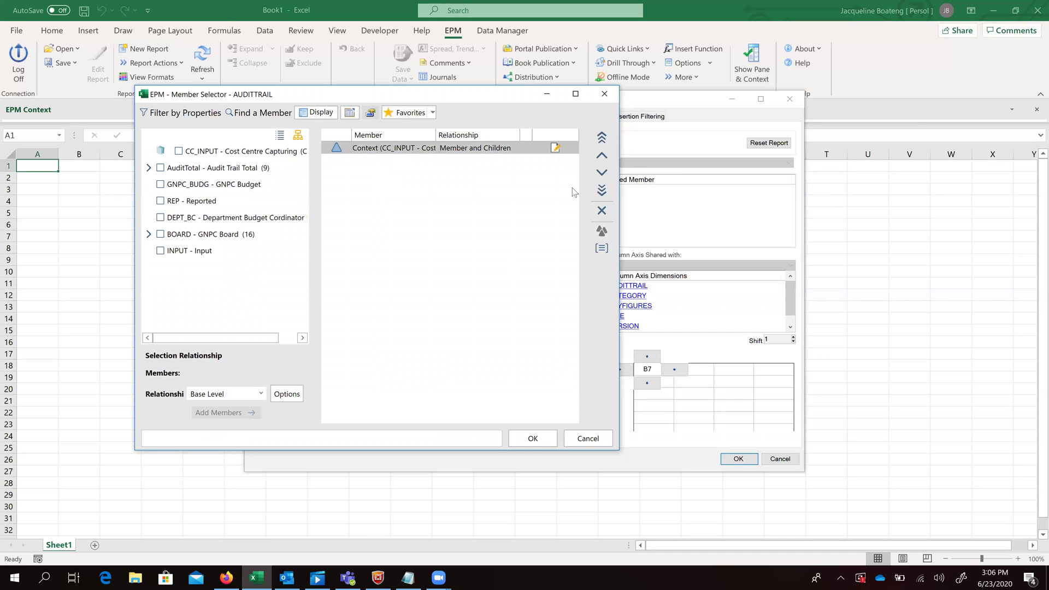
left_click(601, 211)
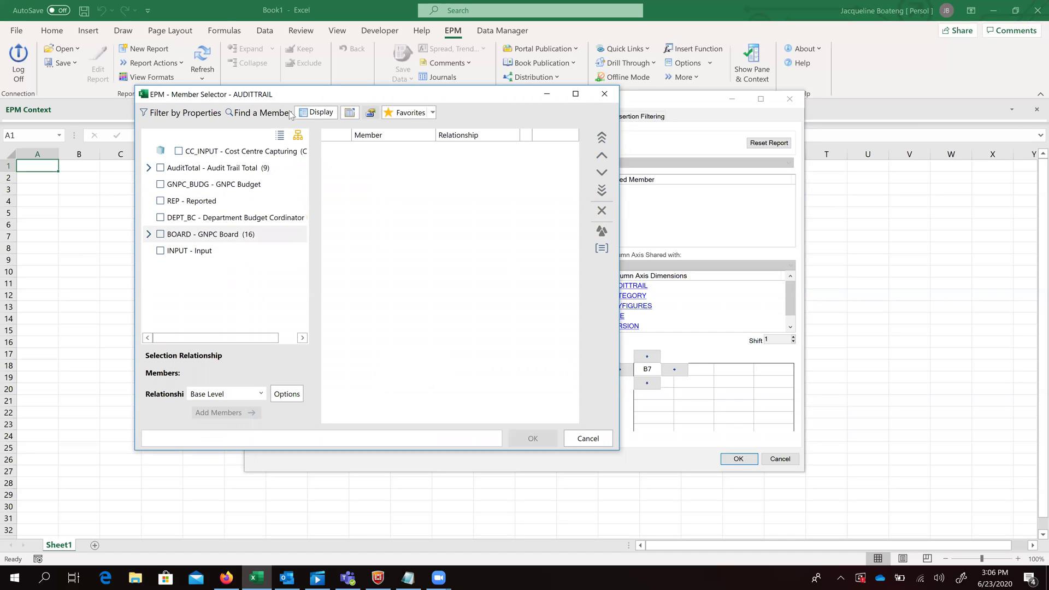
left_click(262, 113)
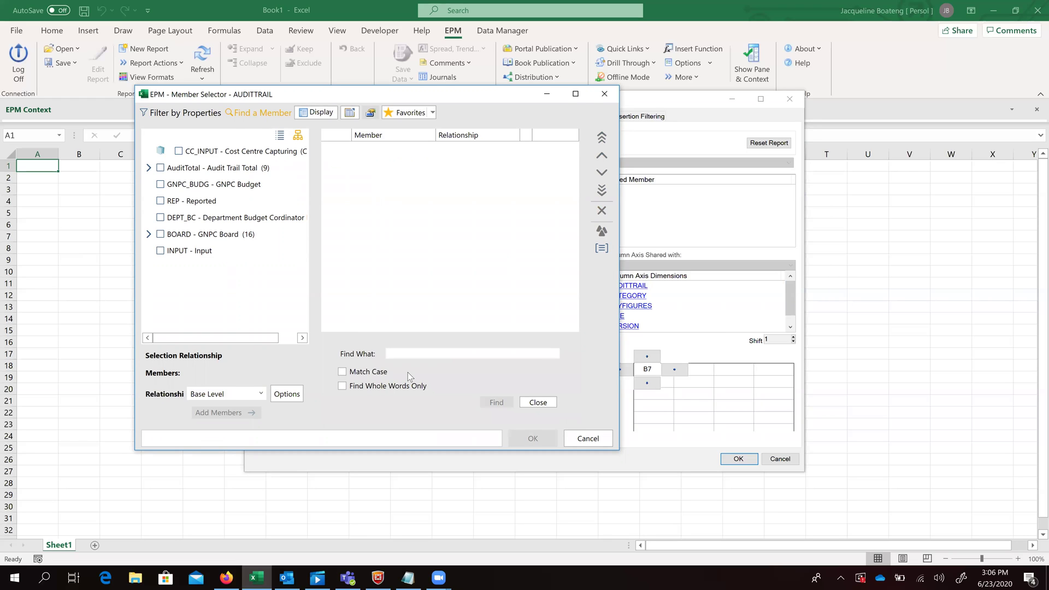
type("cc")
key("Return")
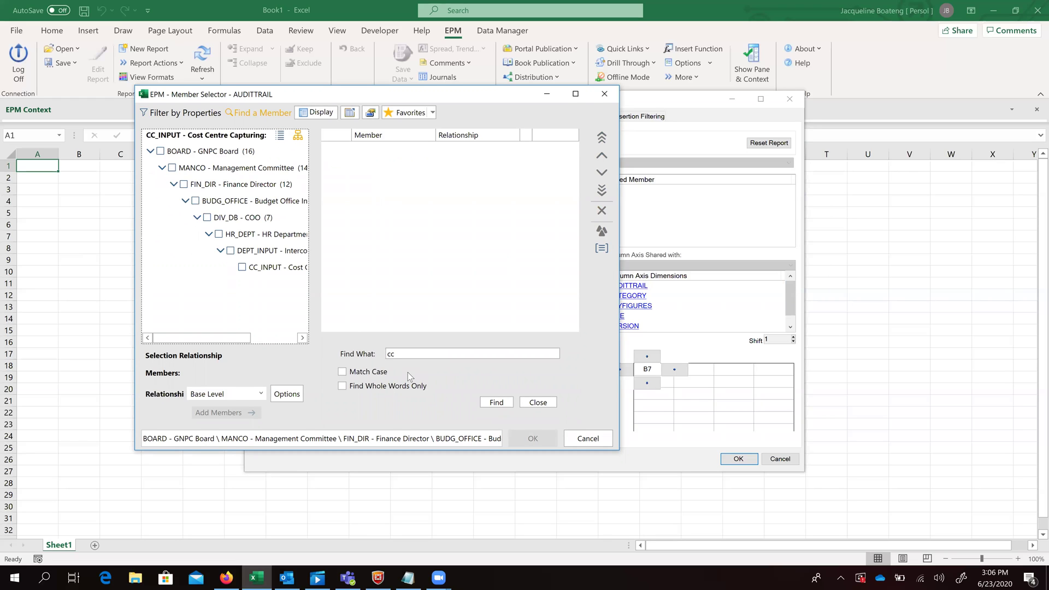
left_click(251, 268)
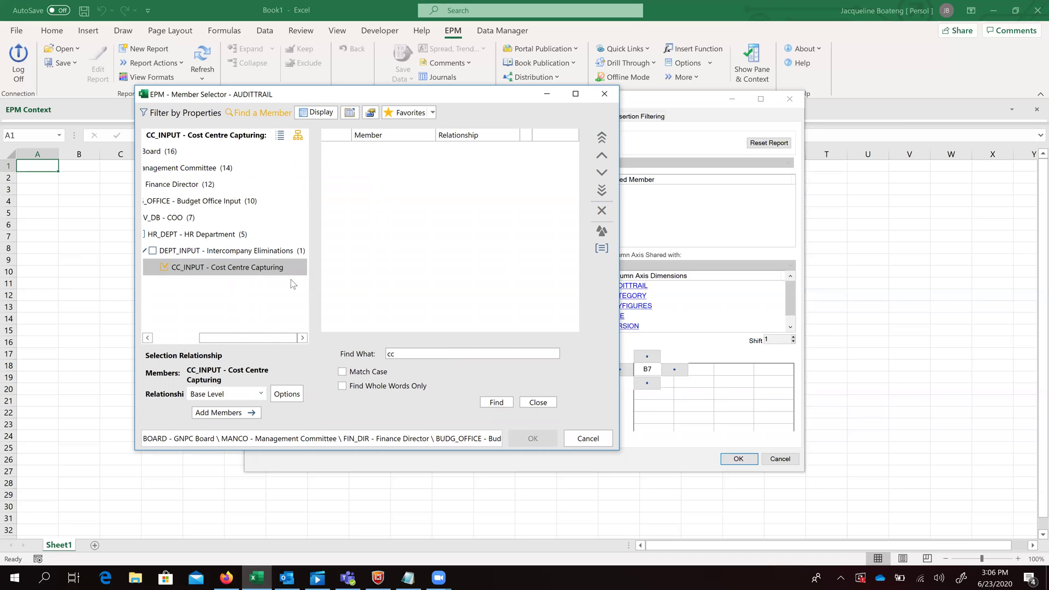
left_click(241, 414)
left_click(315, 109)
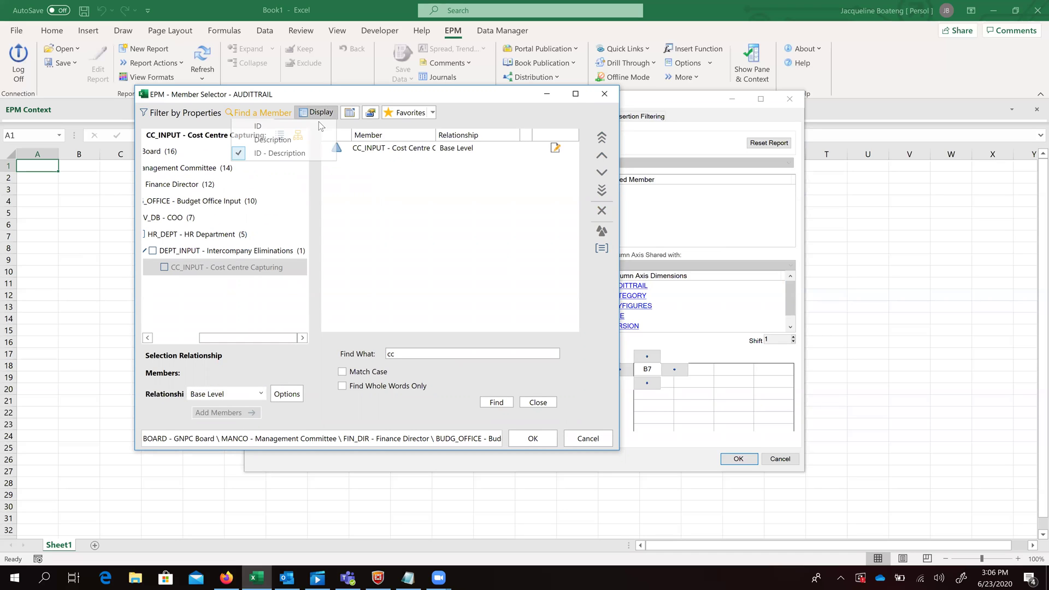
left_click(314, 124)
left_click(531, 439)
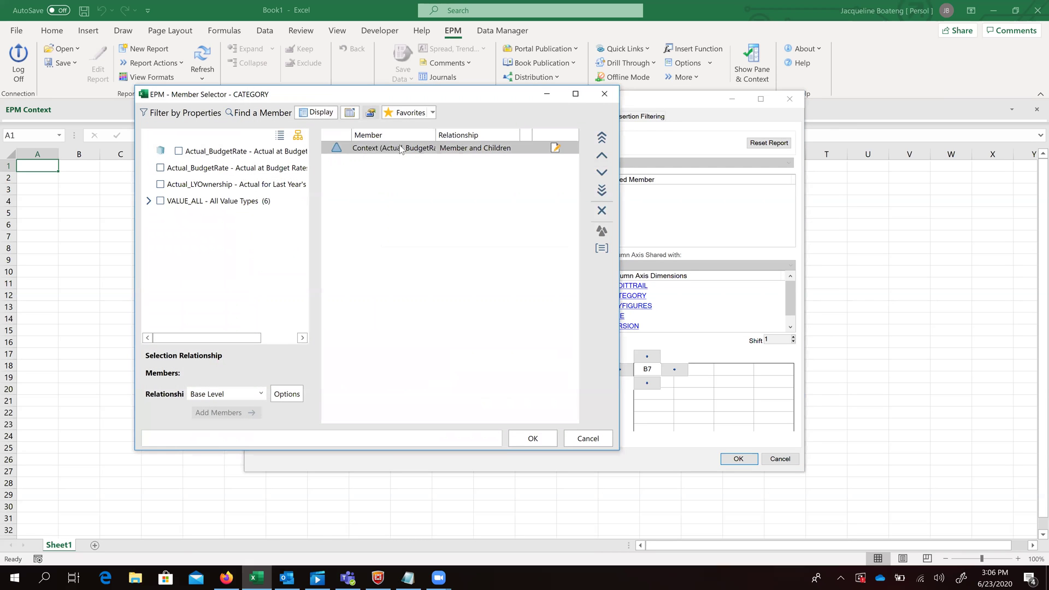
- Set the CATEGORY columns to PLAN, labelled by ID
left_click(147, 202)
left_click(173, 267)
left_click(225, 413)
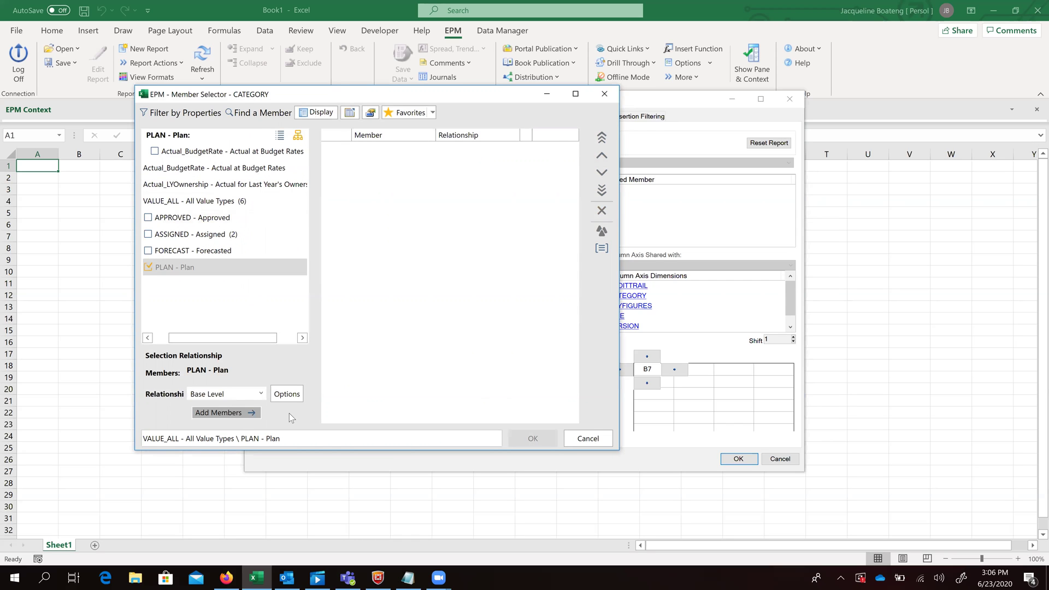
left_click(319, 112)
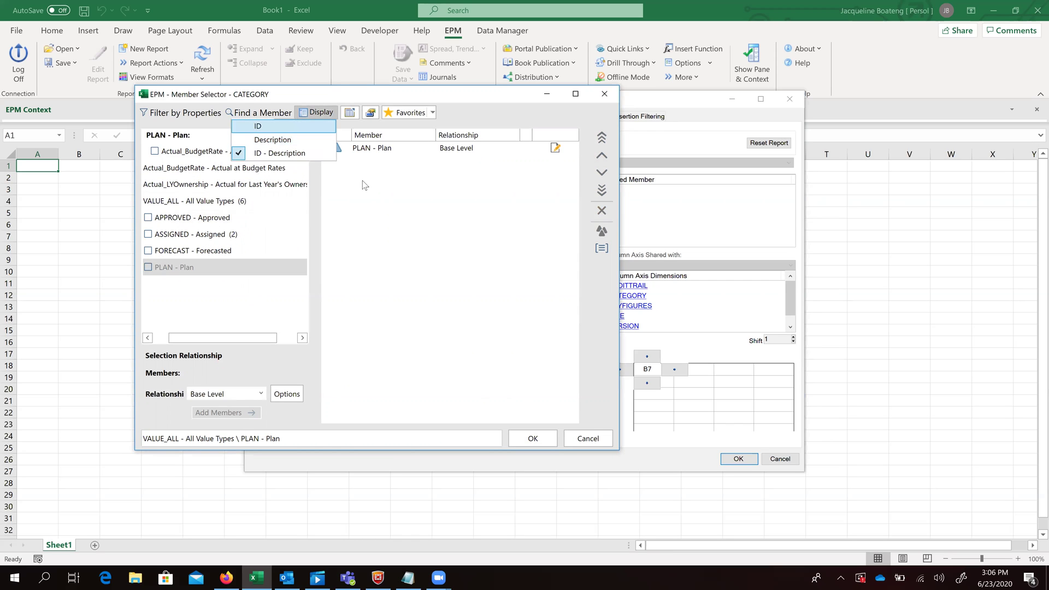
left_click(322, 125)
left_click(533, 438)
- Replace KEYFIGURES' Context member with AMOUNT at base level, labelled by ID
left_click(629, 306)
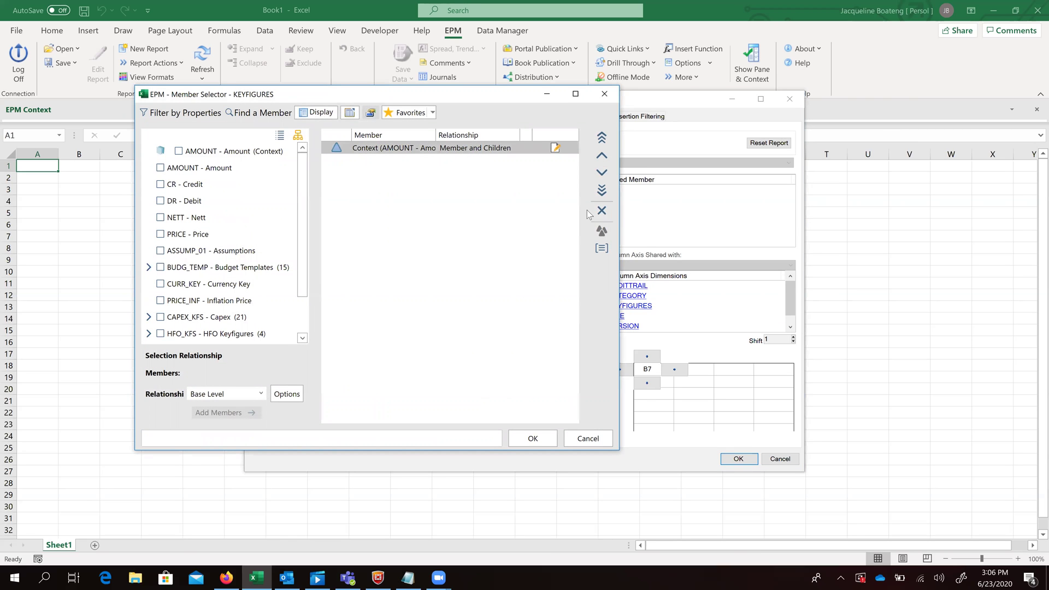
left_click(608, 211)
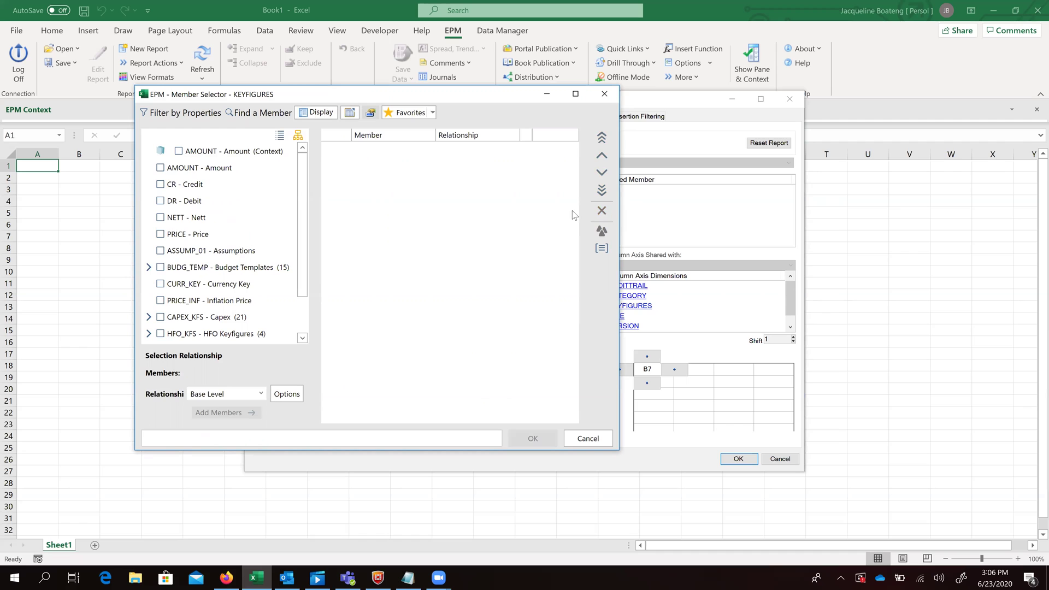
left_click(160, 168)
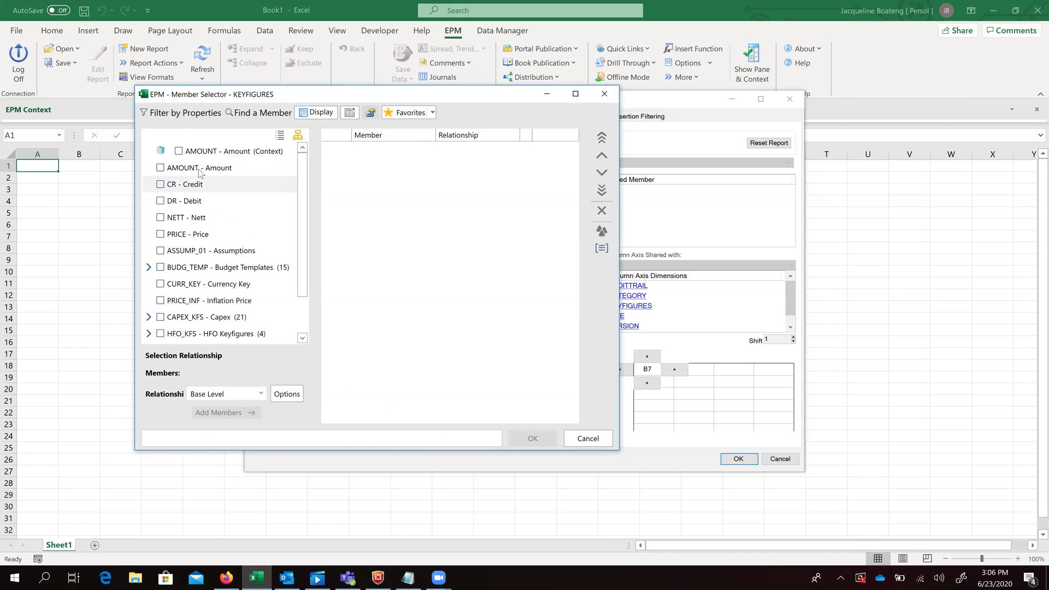
left_click(230, 394)
left_click(241, 407)
left_click(223, 413)
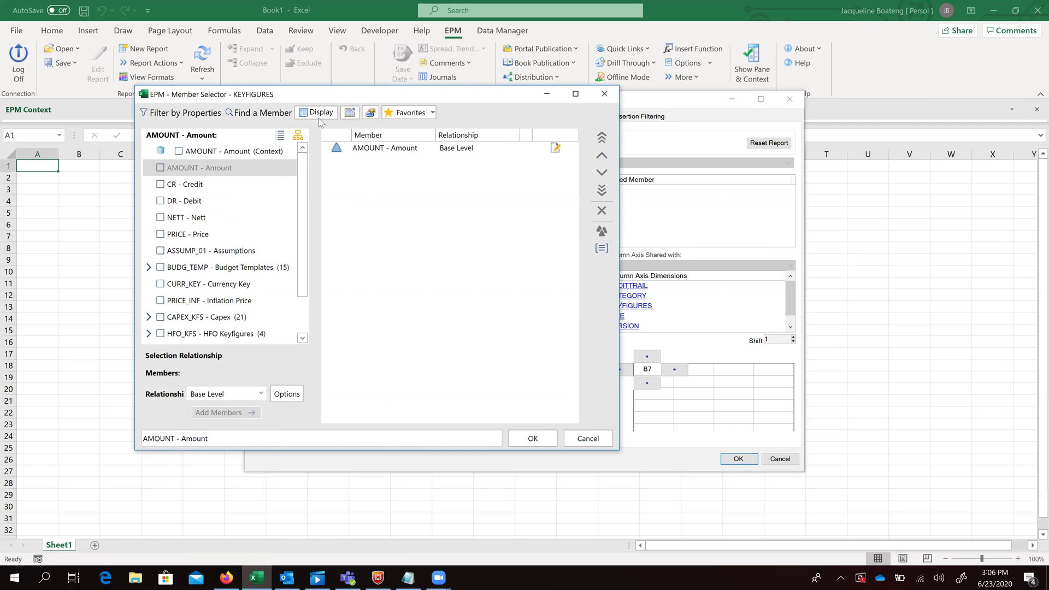
left_click(306, 127)
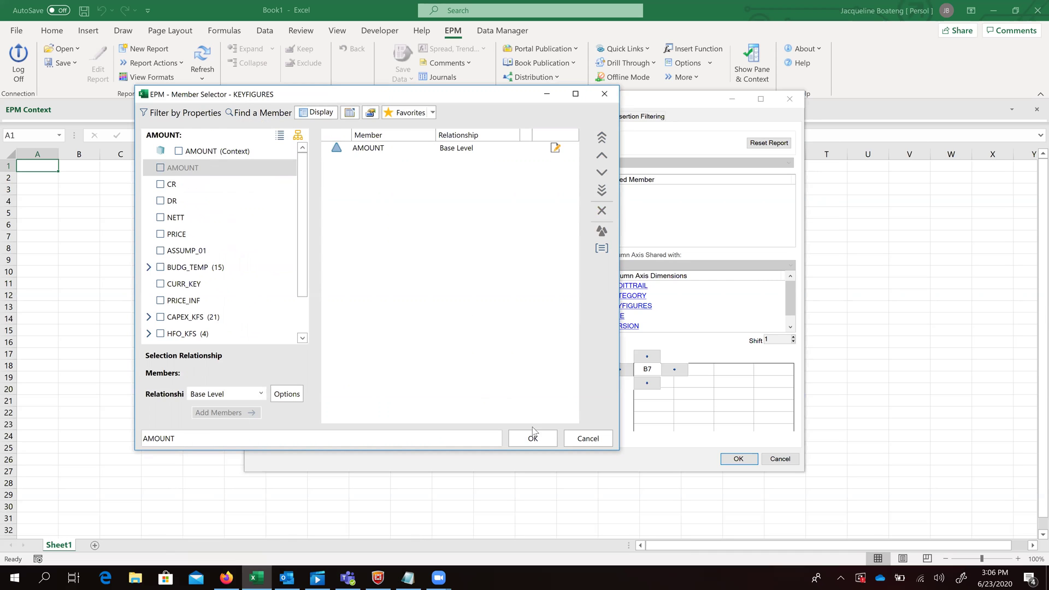
left_click(533, 439)
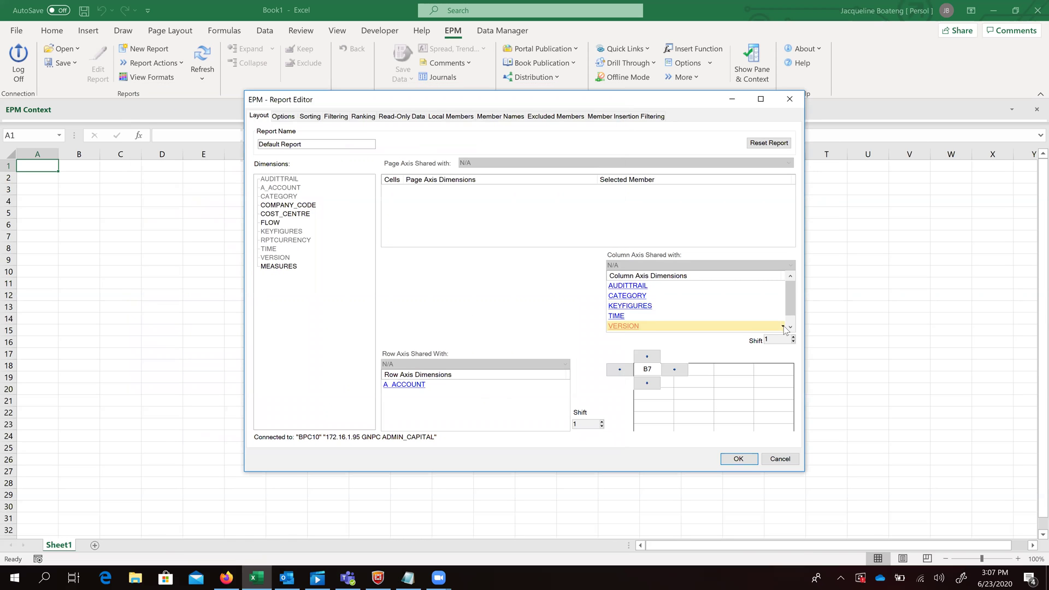
- Replace TIME's Context member with 2020.TOTAL, labelled by ID
left_click(616, 316)
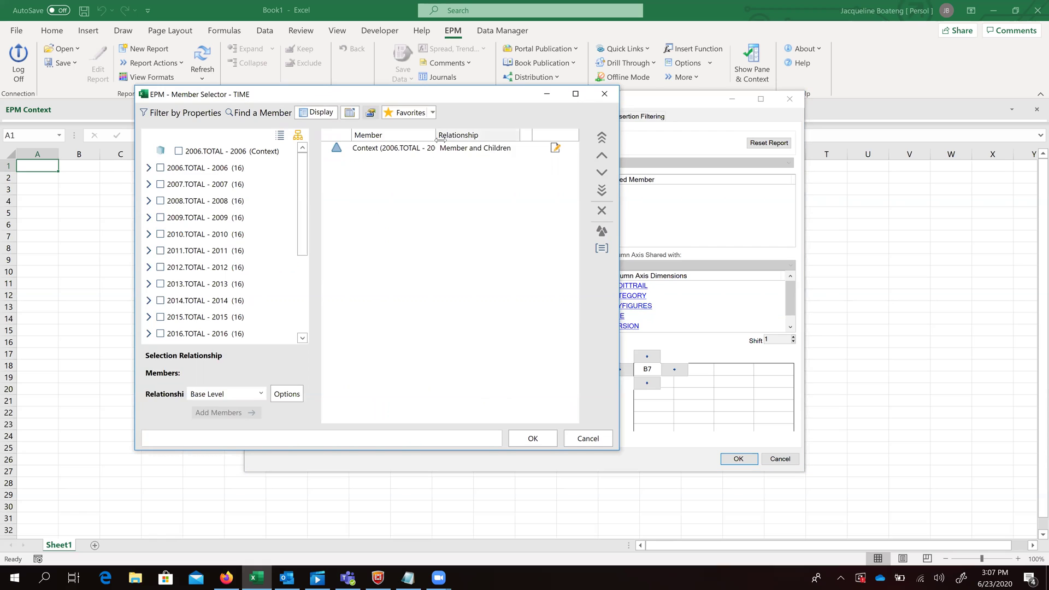
left_click(602, 210)
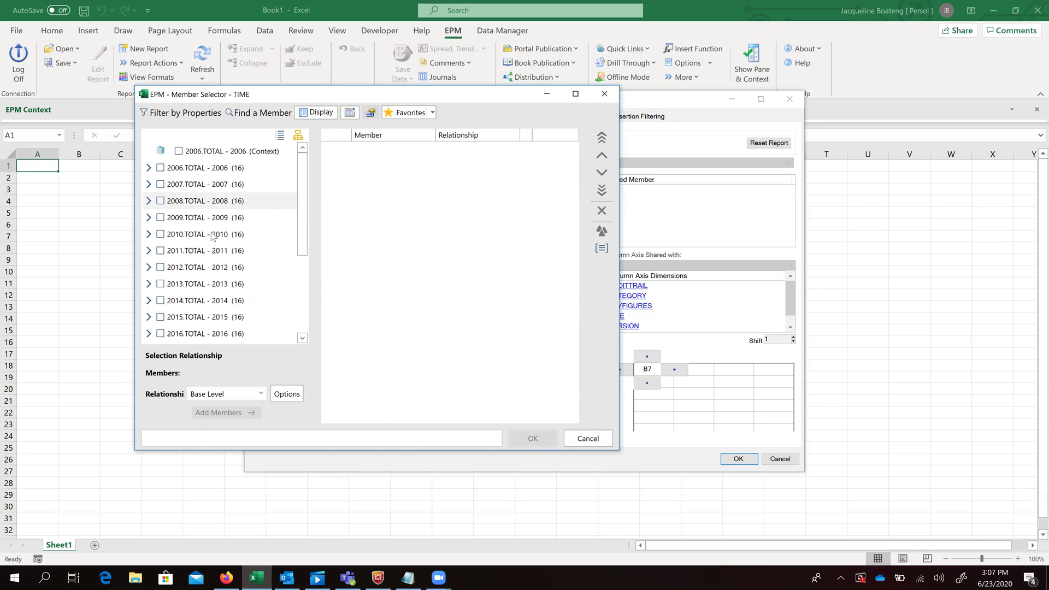
scroll(219, 285, "down", 3)
left_click(196, 334)
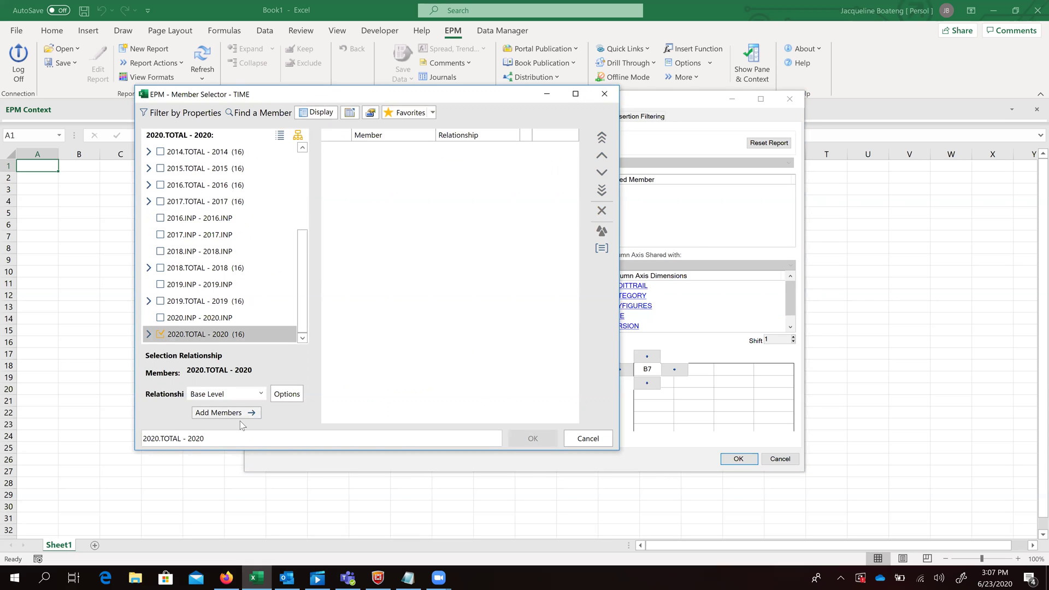
left_click(239, 413)
left_click(316, 112)
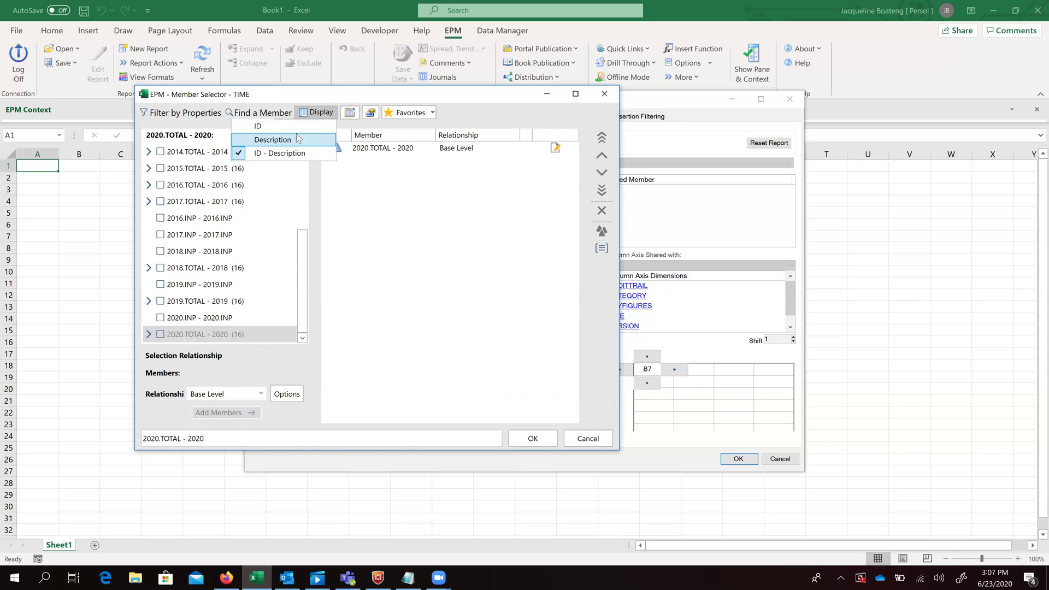
left_click(307, 126)
- Change the 2020.TOTAL relationship to Member and Base Level and confirm the TIME selection
left_click(555, 148)
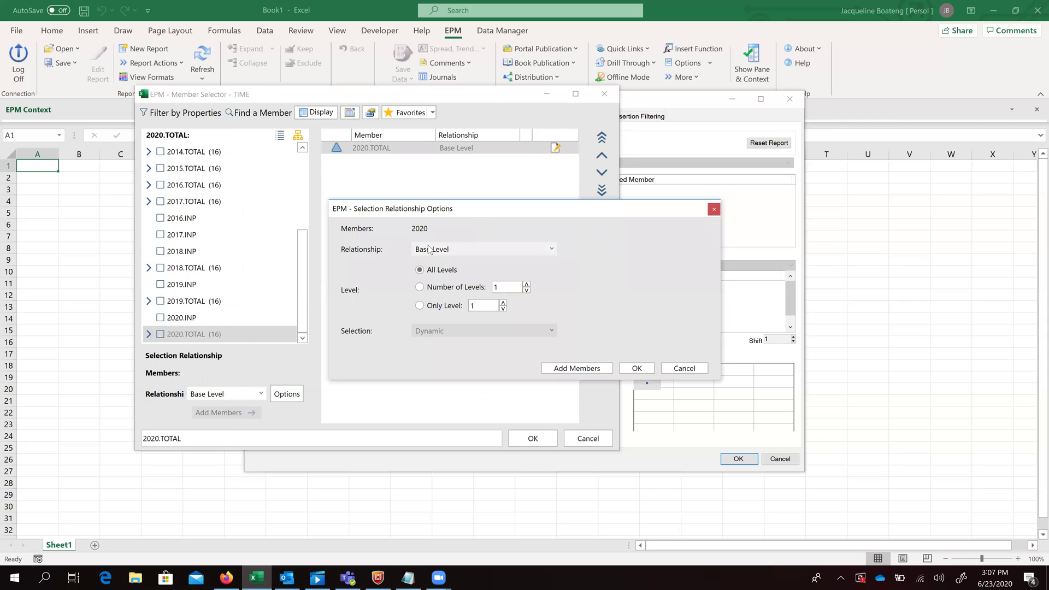
left_click(533, 250)
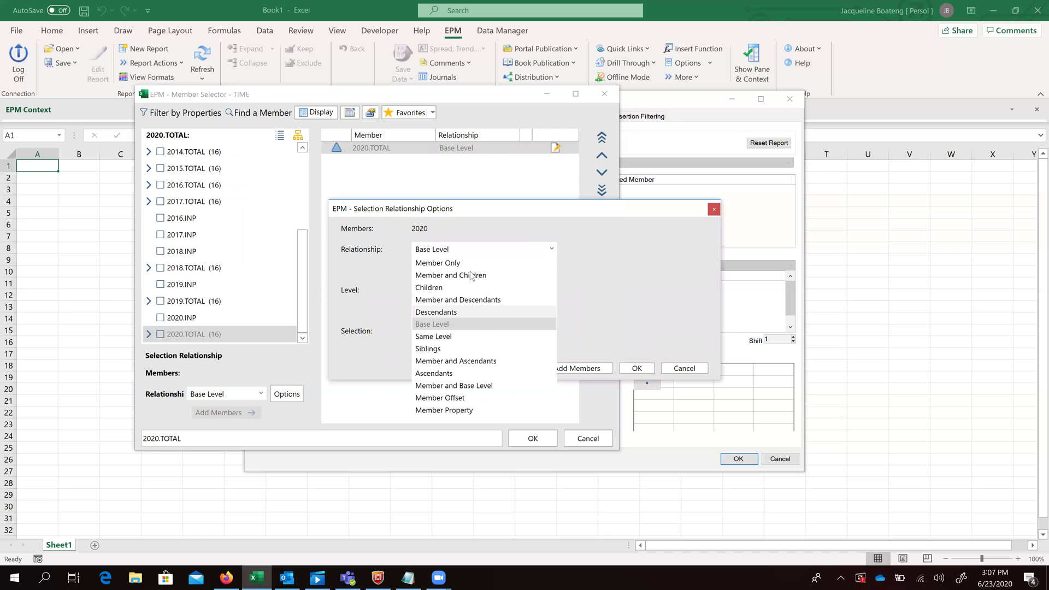
left_click(637, 369)
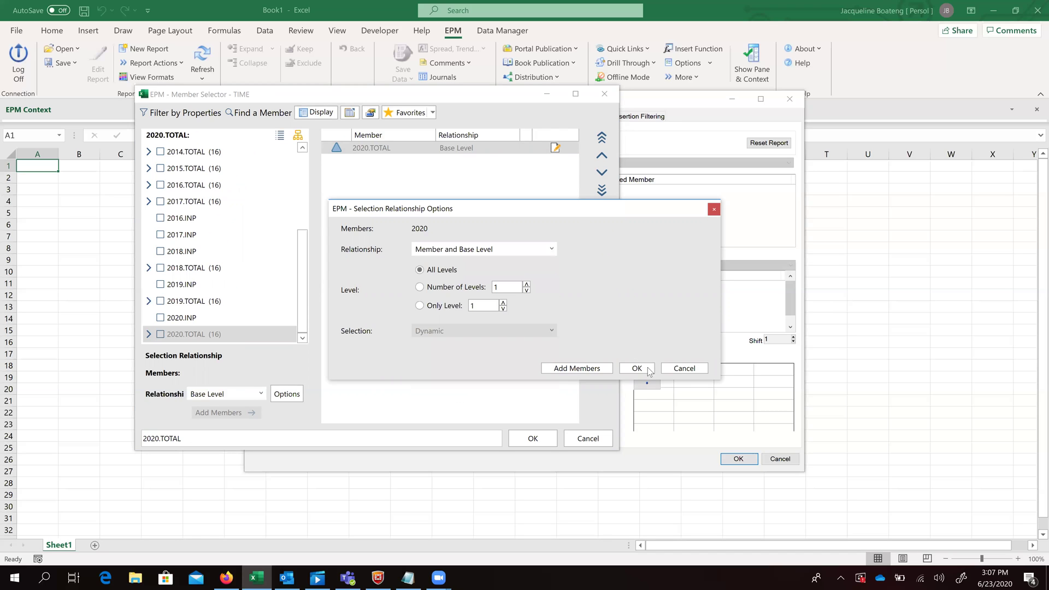
left_click(637, 368)
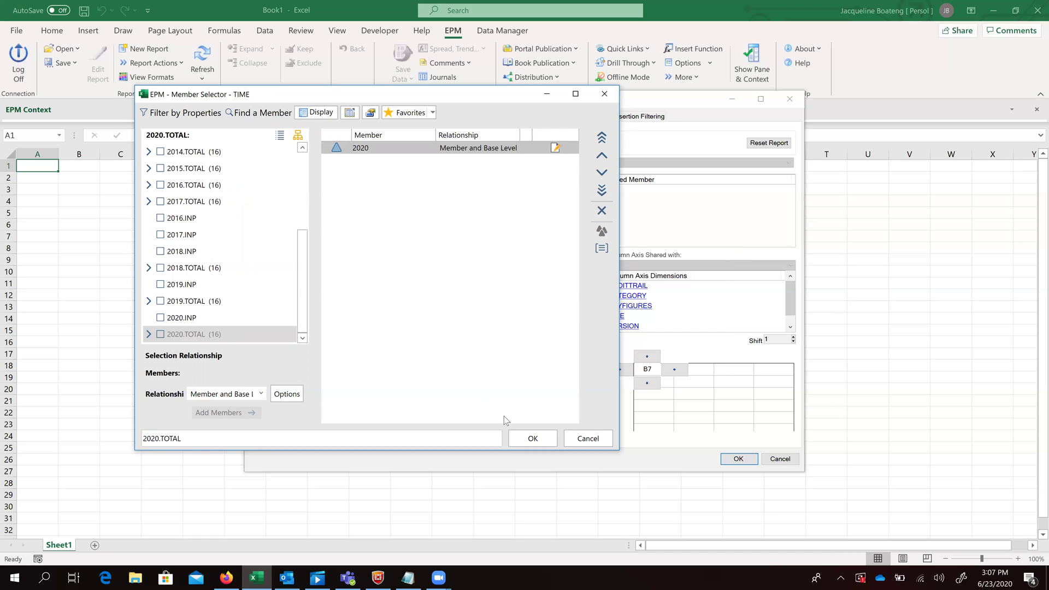
left_click(533, 439)
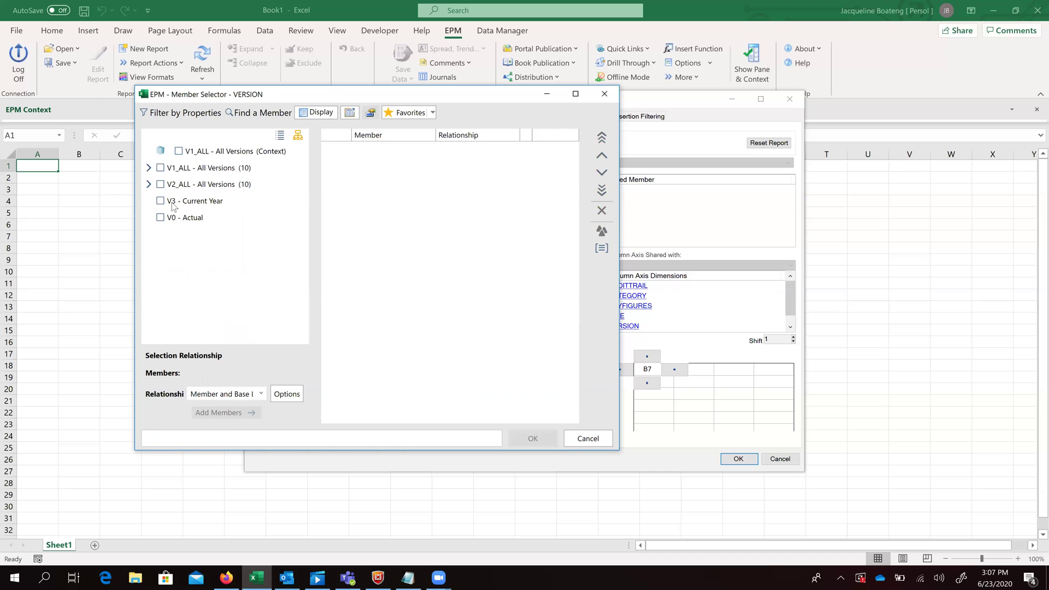
- Set VERSION to V1 - Current Year at base level, labelled by ID
left_click(149, 168)
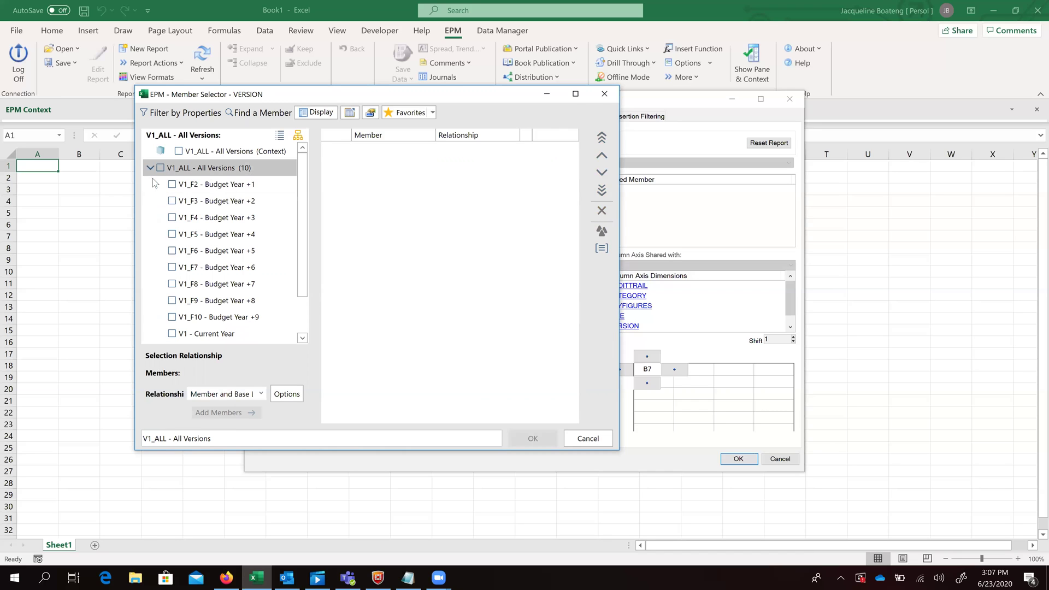
left_click(204, 333)
left_click(240, 395)
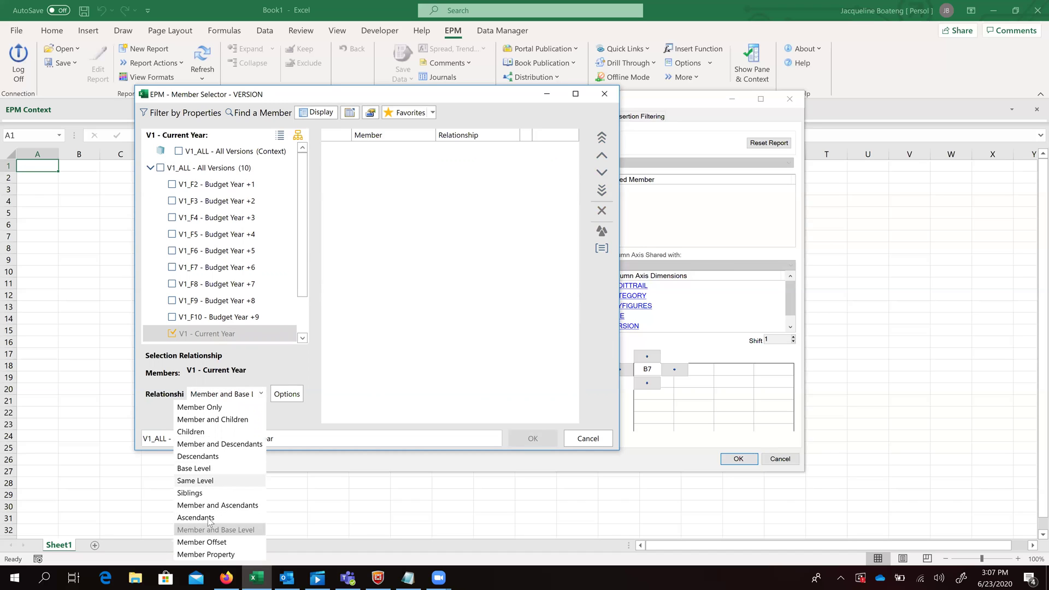
left_click(212, 468)
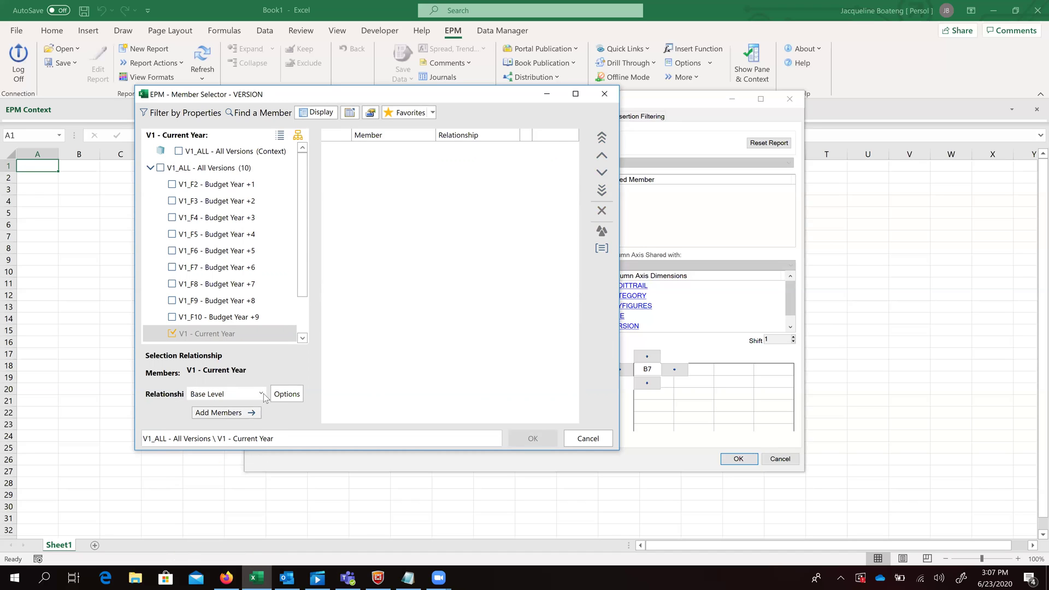
left_click(241, 412)
left_click(312, 113)
left_click(307, 128)
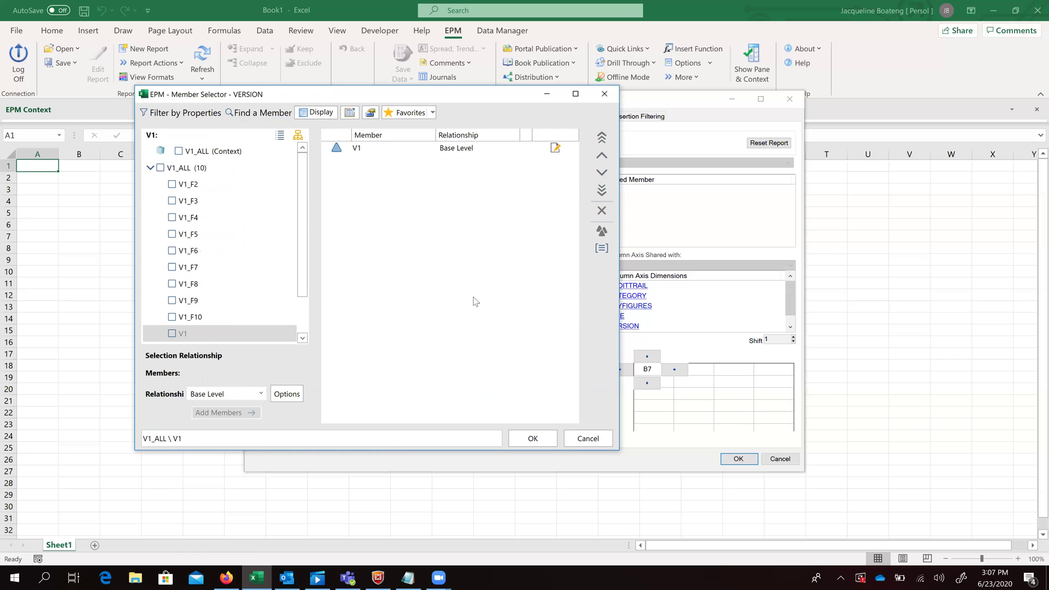
left_click(535, 441)
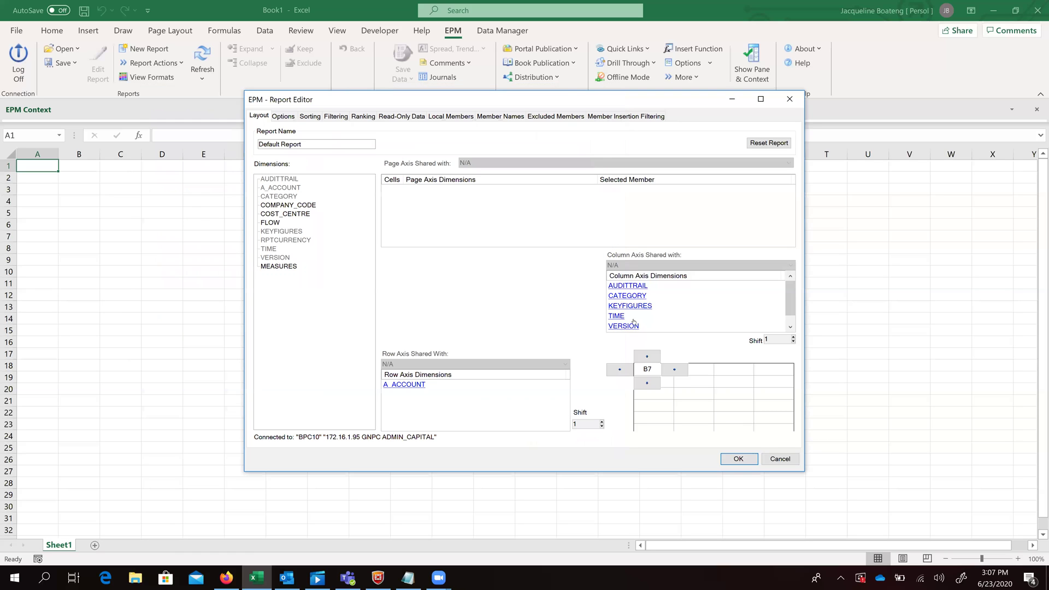
- Recheck the TIME selection's ID label setting, leaving it unchanged
left_click(604, 314)
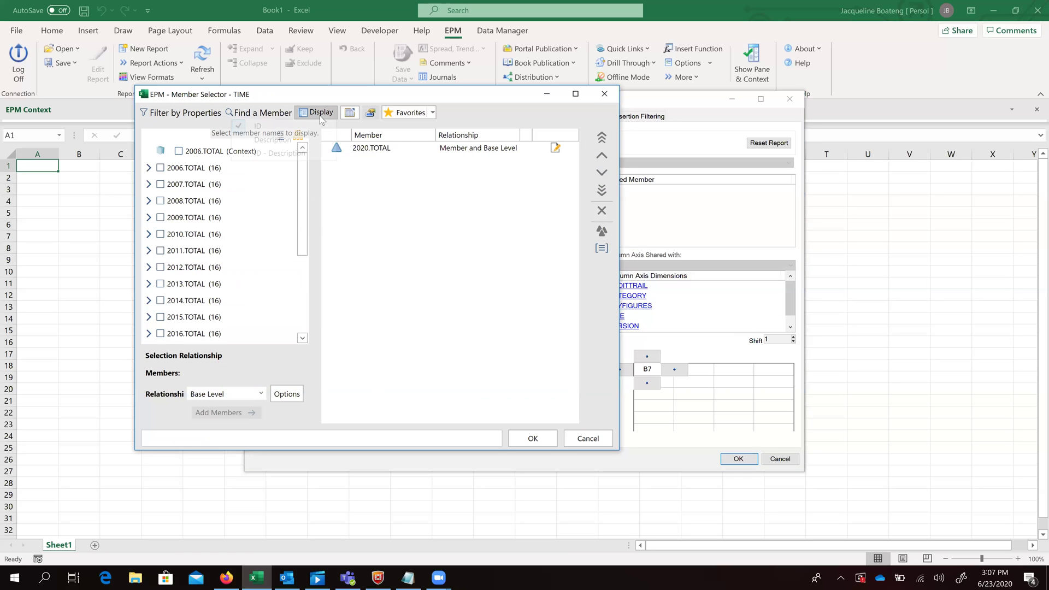
left_click(316, 113)
left_click(534, 439)
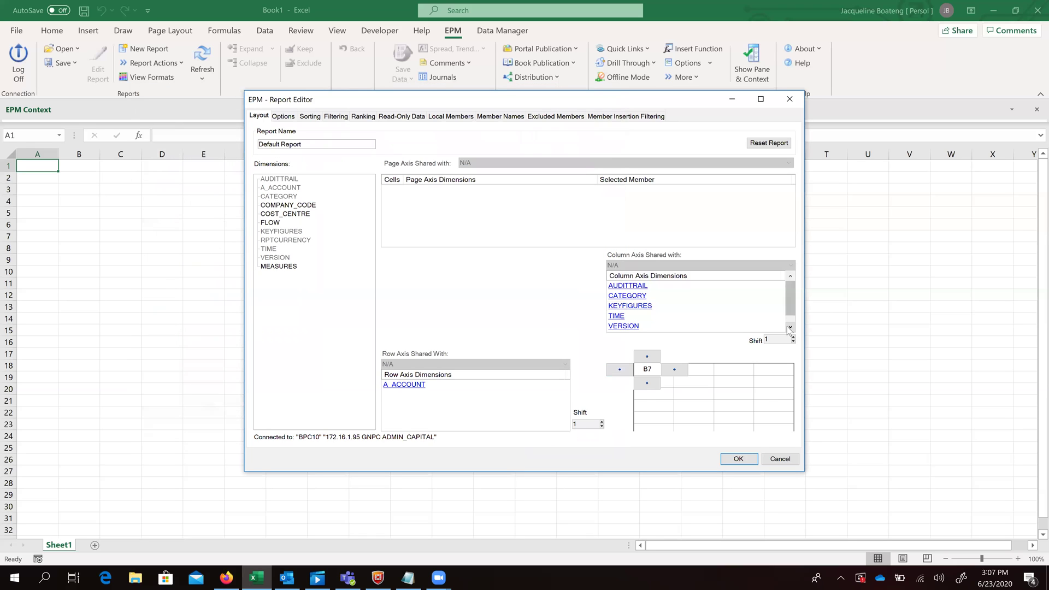
- Replace RPTCURRENCY's Local Currency context member with USD, labelled by ID
left_click(790, 327)
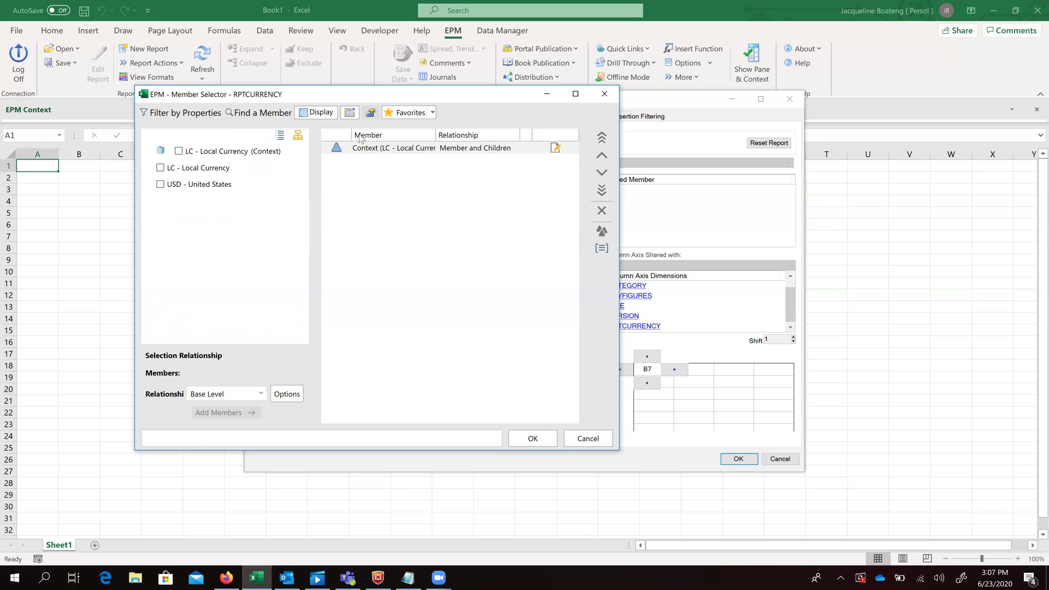
key("Delete")
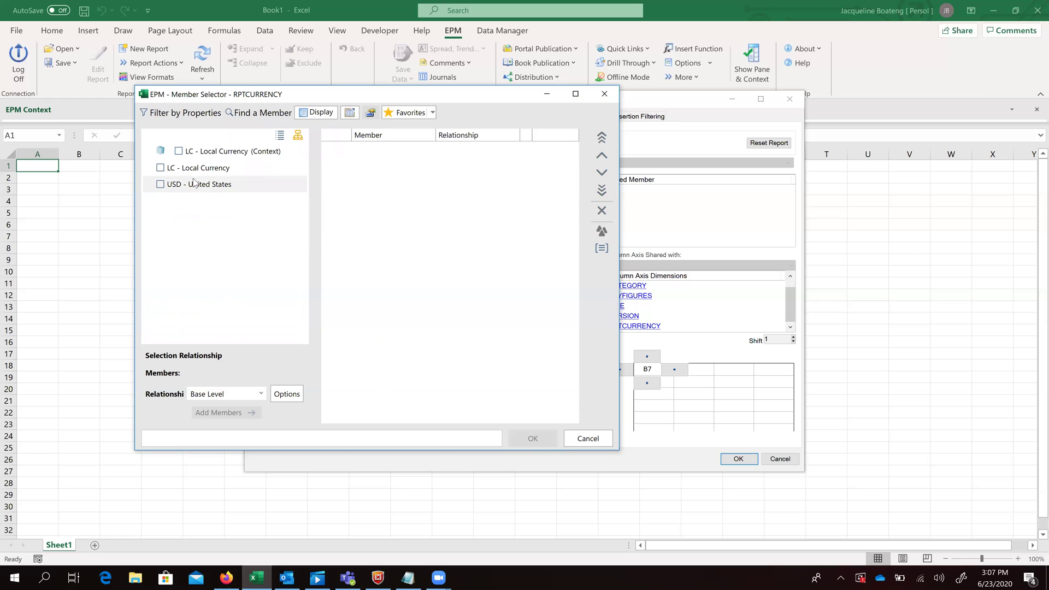
left_click(241, 412)
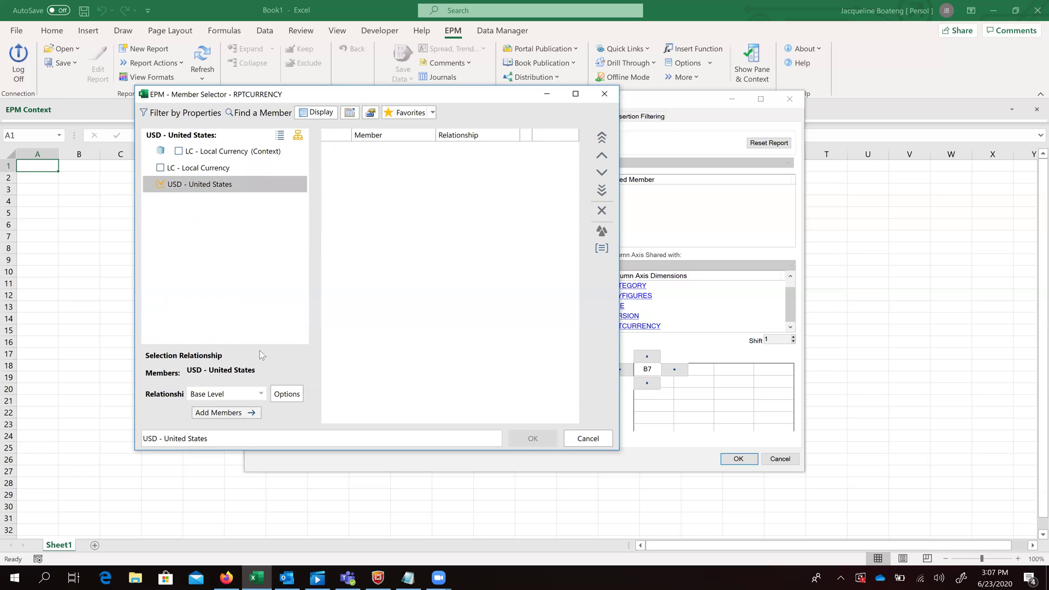
left_click(316, 113)
left_click(257, 126)
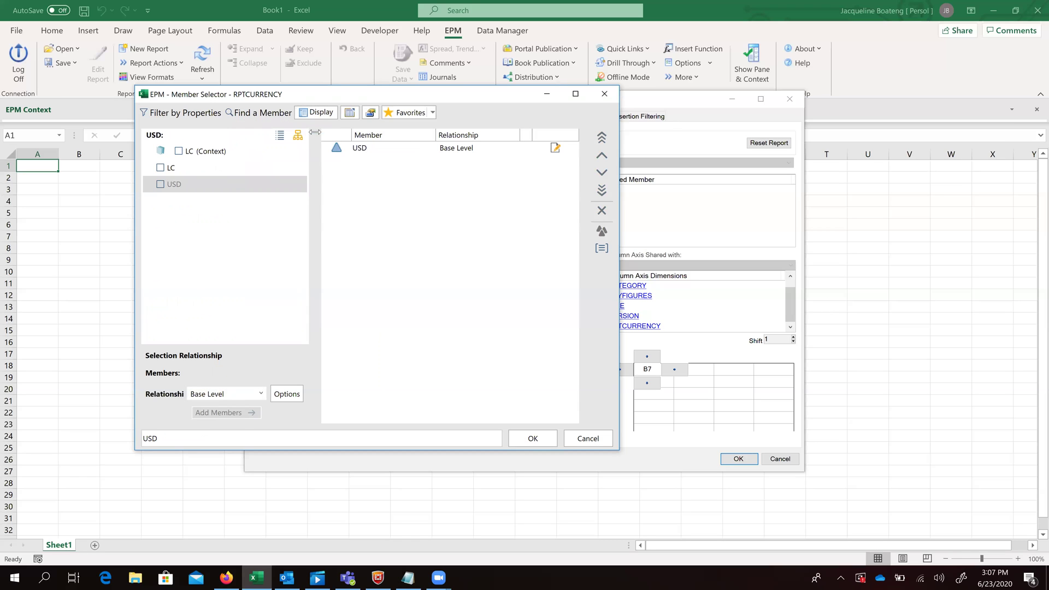
left_click(532, 439)
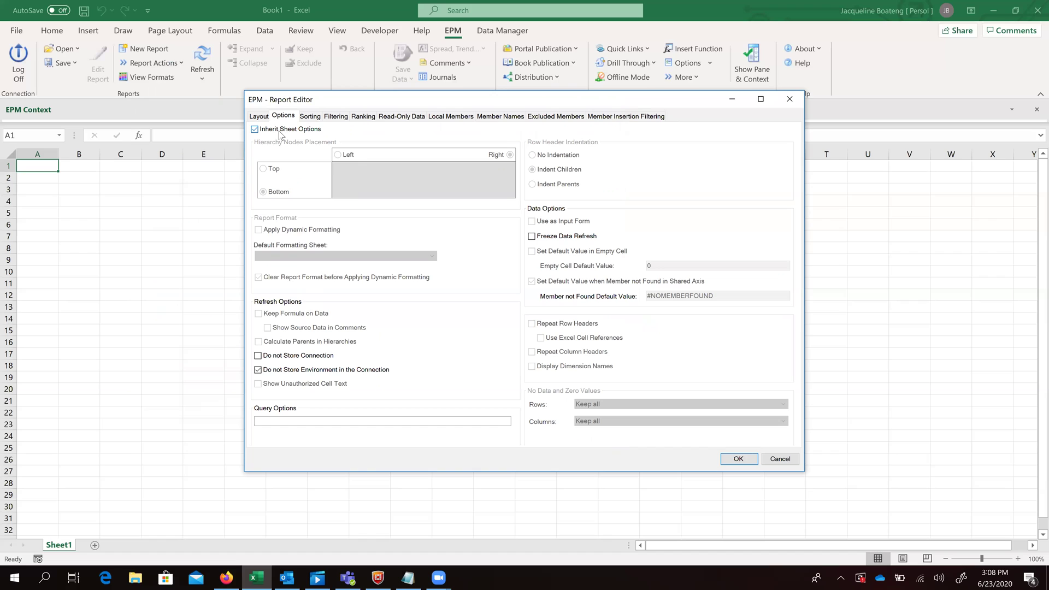
- Stop inheriting sheet options; enable dynamic formatting, kept formulas, repeated row/column headers; run the report
left_click(279, 131)
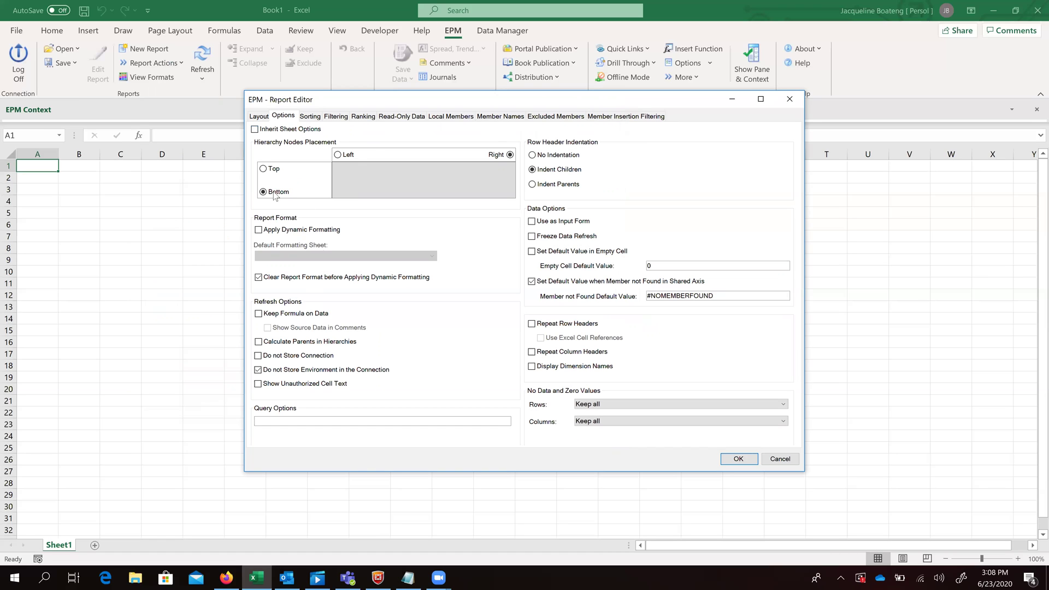
left_click(305, 232)
left_click(286, 316)
left_click(583, 324)
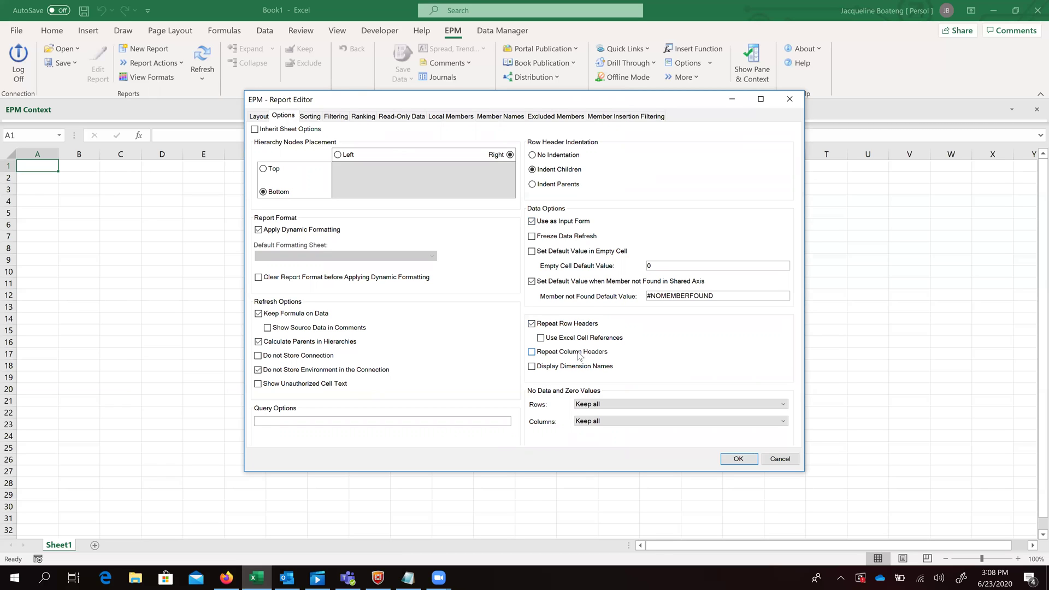
left_click(580, 353)
left_click(738, 459)
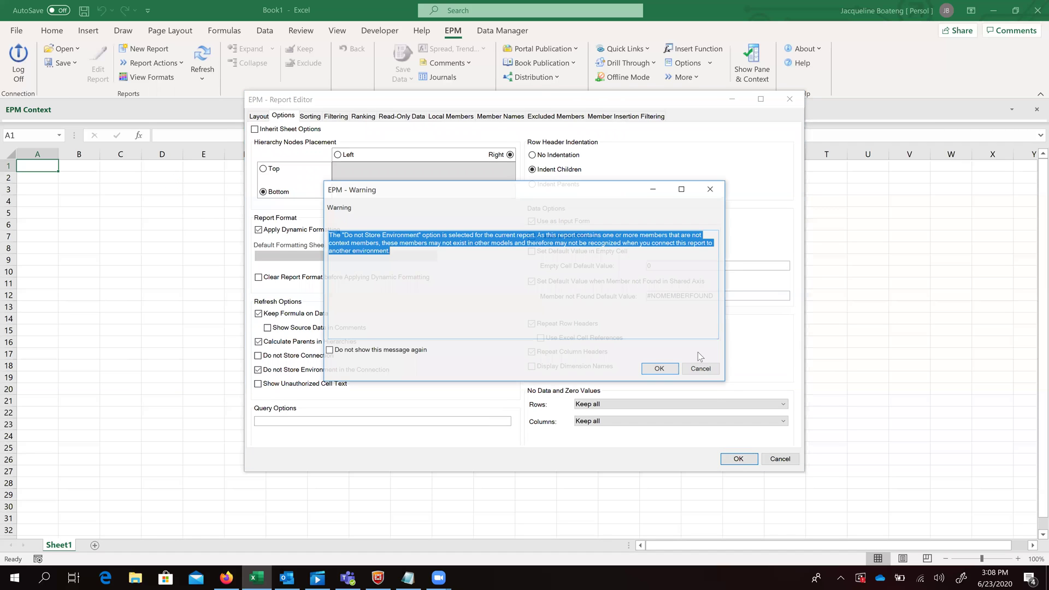
left_click(660, 370)
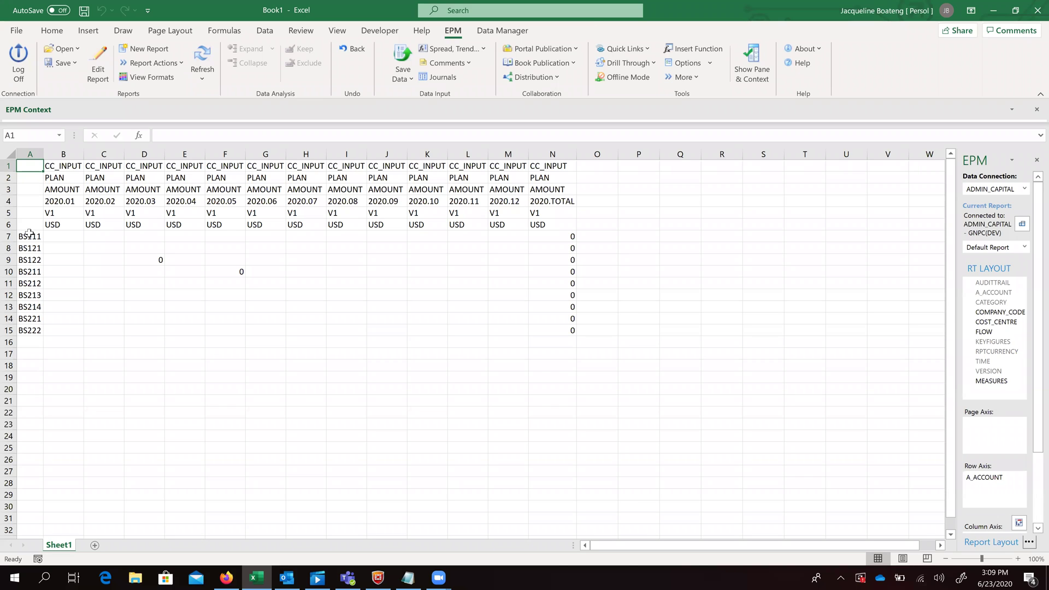
- Inspect the EPM formulas behind account BS122 in A9 and the AMOUNT header in C3
left_click(31, 257)
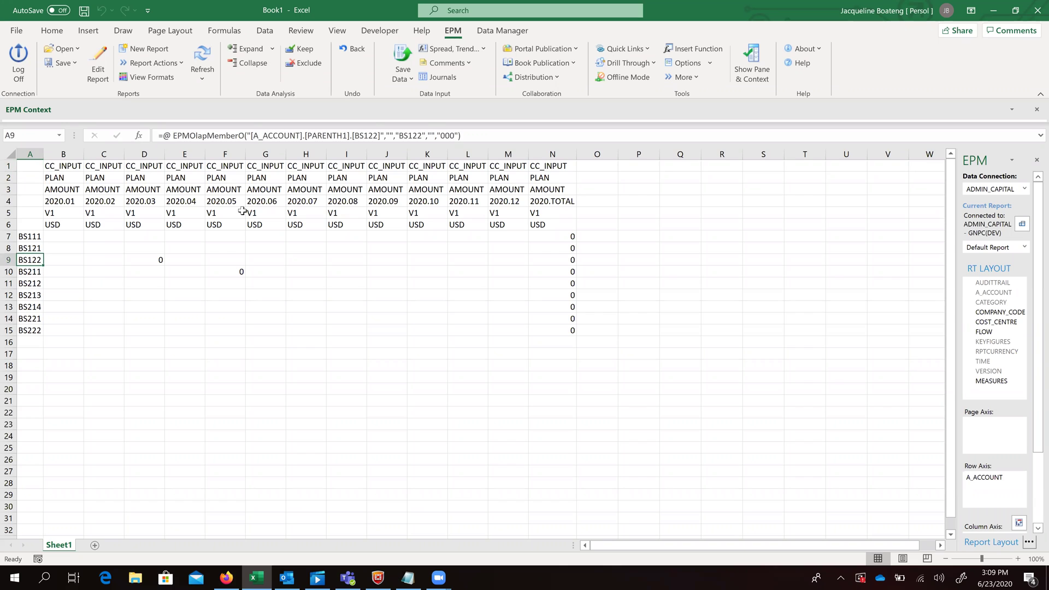
left_click(99, 195)
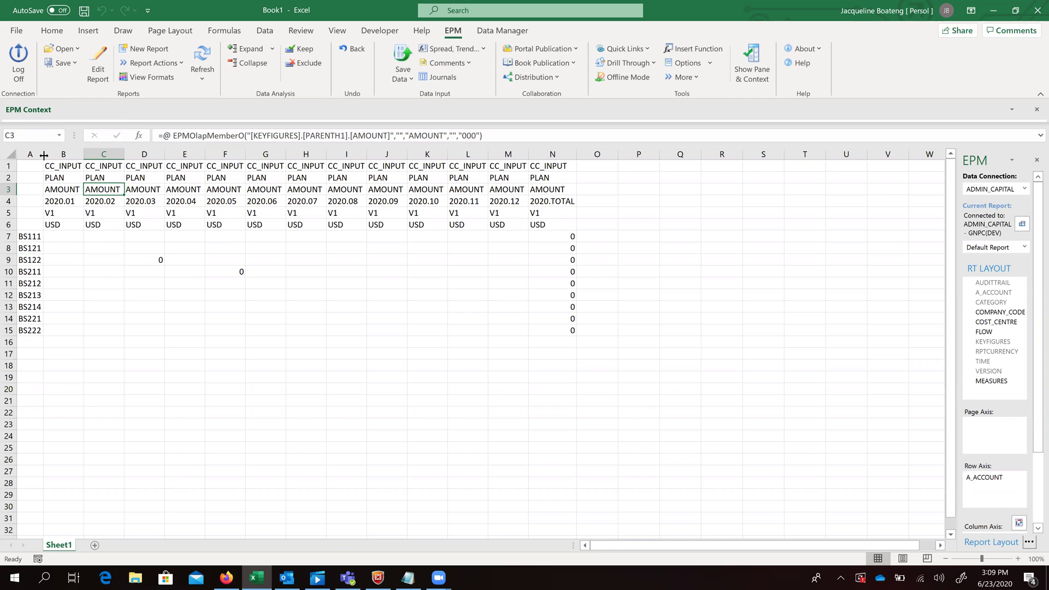
- Insert six blank rows above the account rows, pushing the first account to row 13
right_click(9, 236)
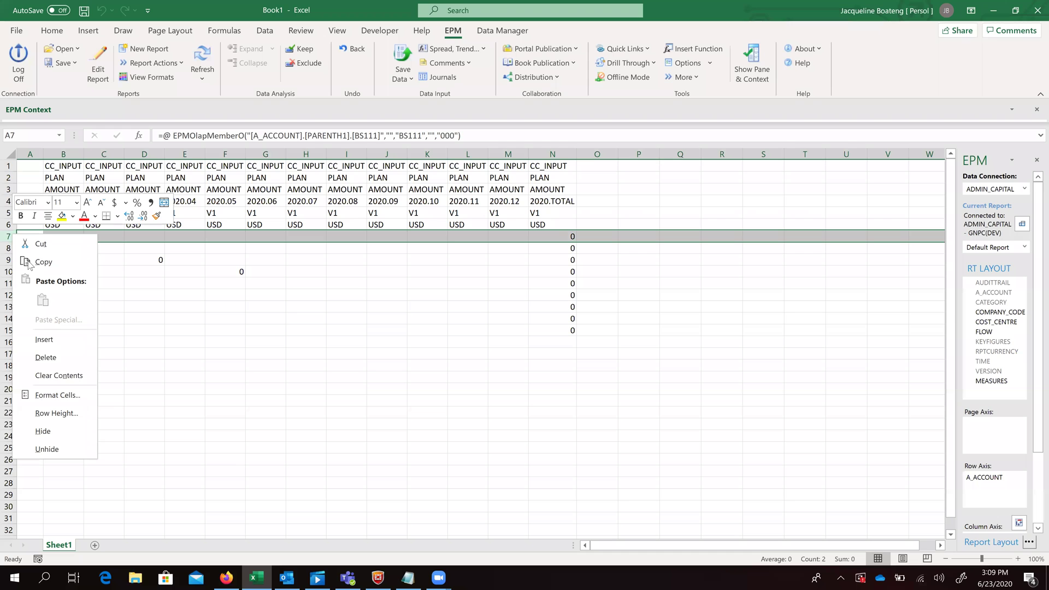
left_click(45, 339)
right_click(7, 236)
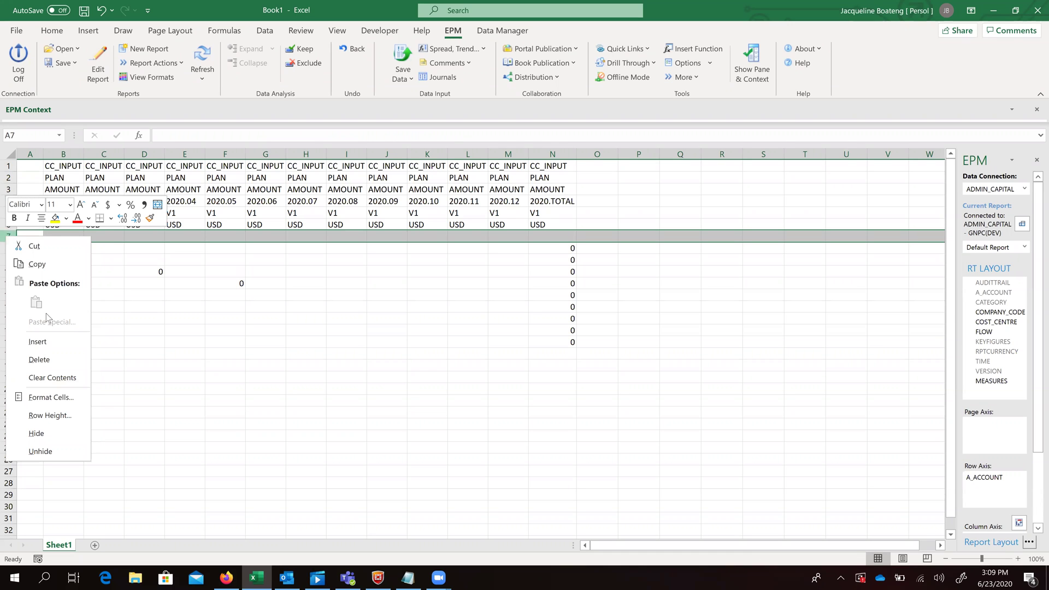
left_click(44, 341)
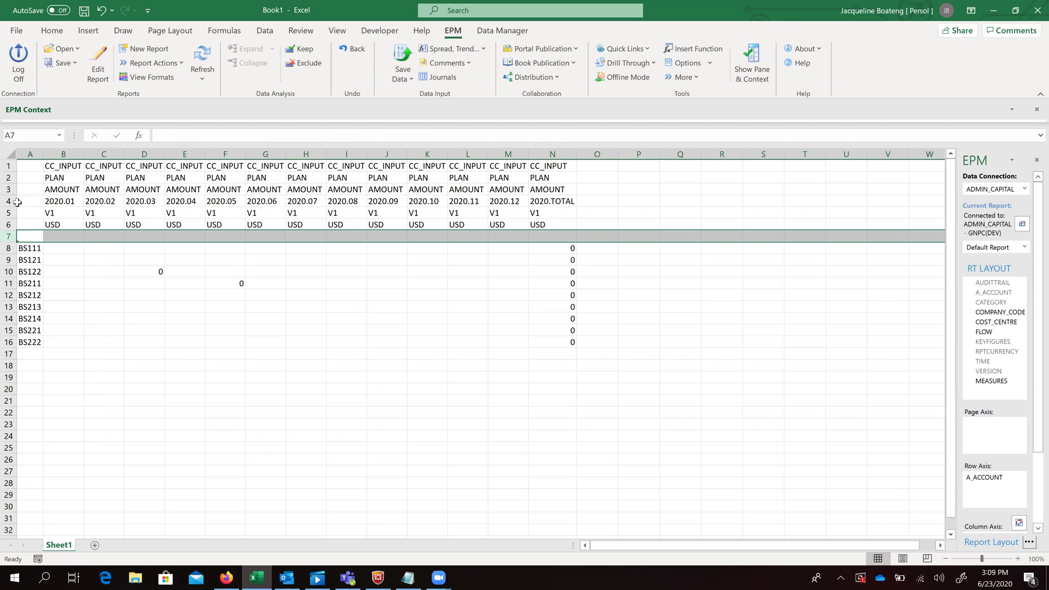
left_click_drag(8, 248, 8, 237)
right_click(7, 237)
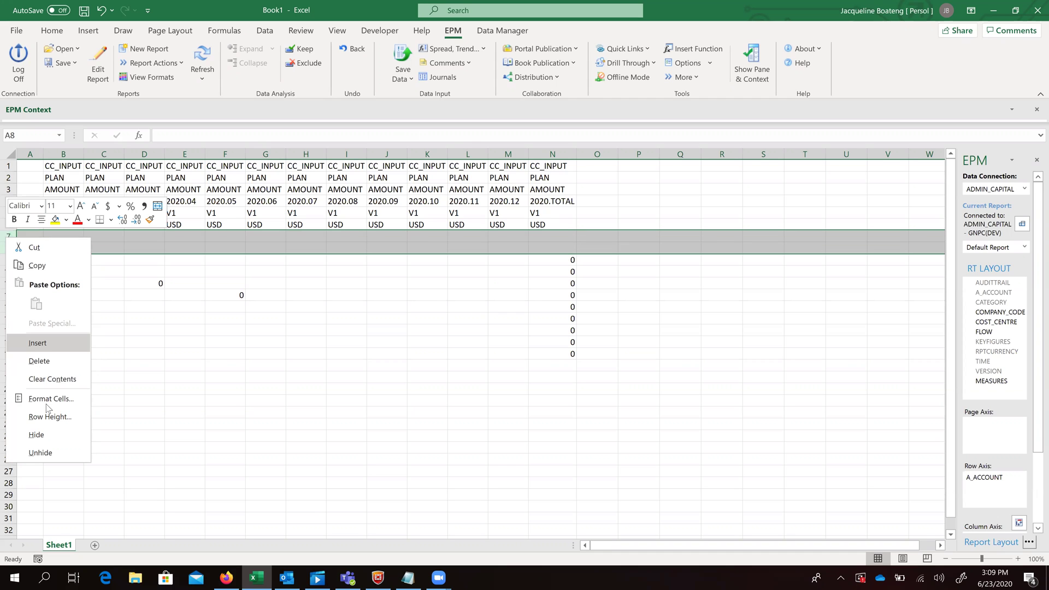
left_click(41, 342)
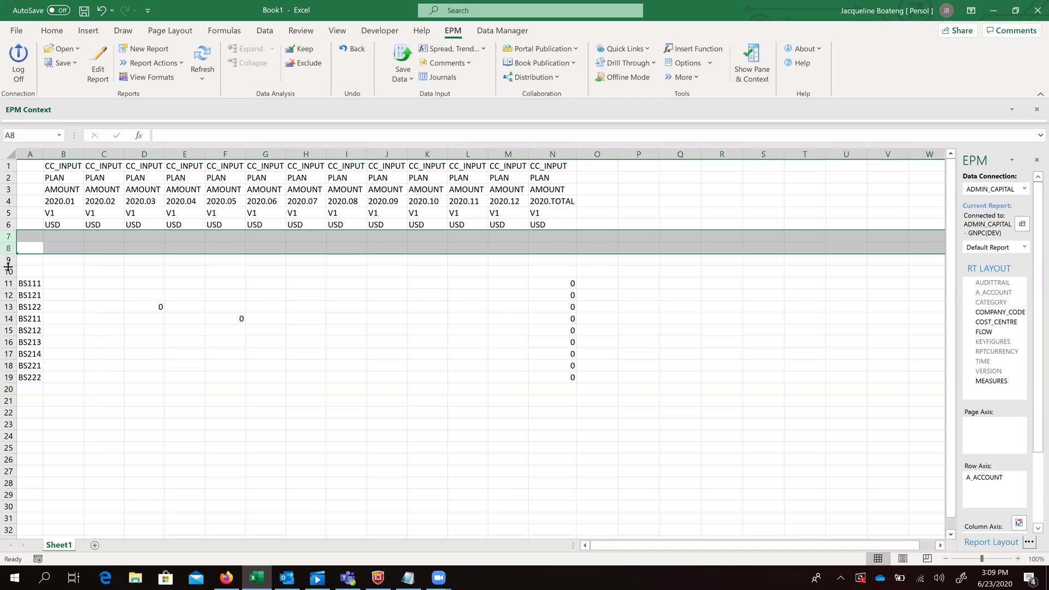
right_click(8, 259)
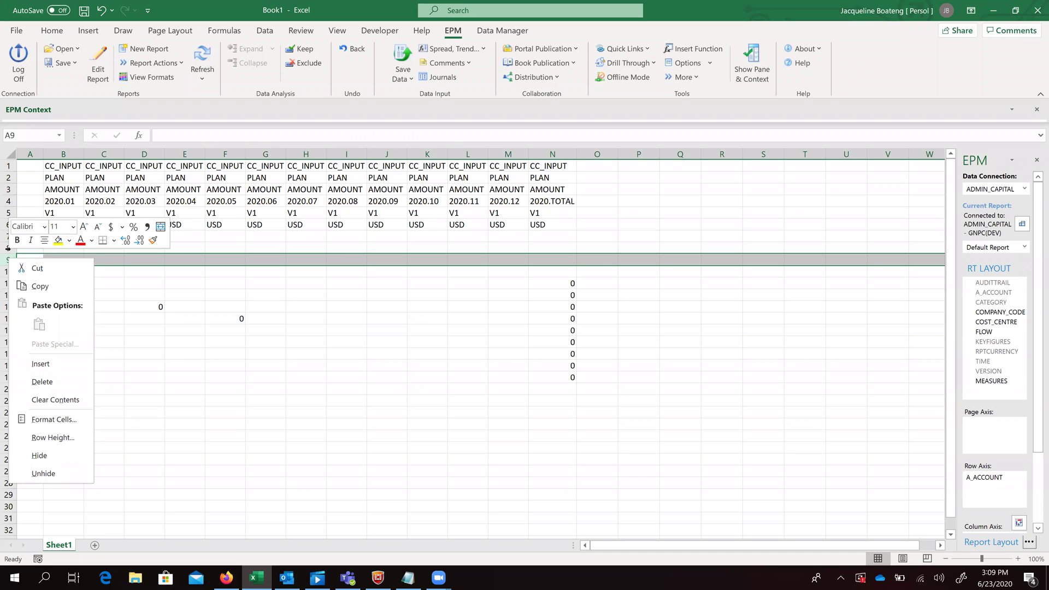
left_click_drag(8, 247, 6, 258)
right_click(7, 258)
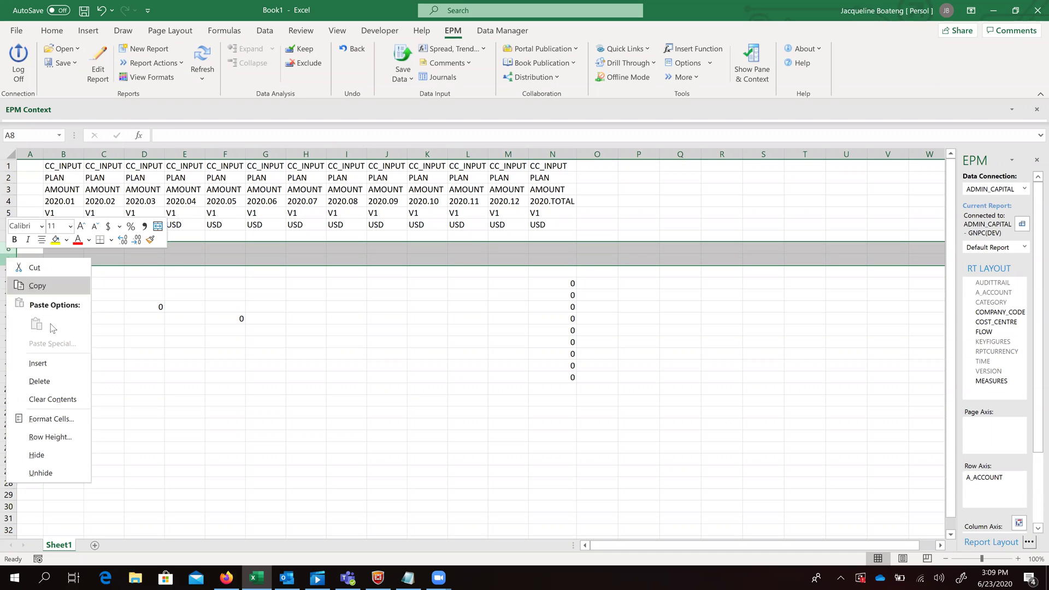
left_click(59, 364)
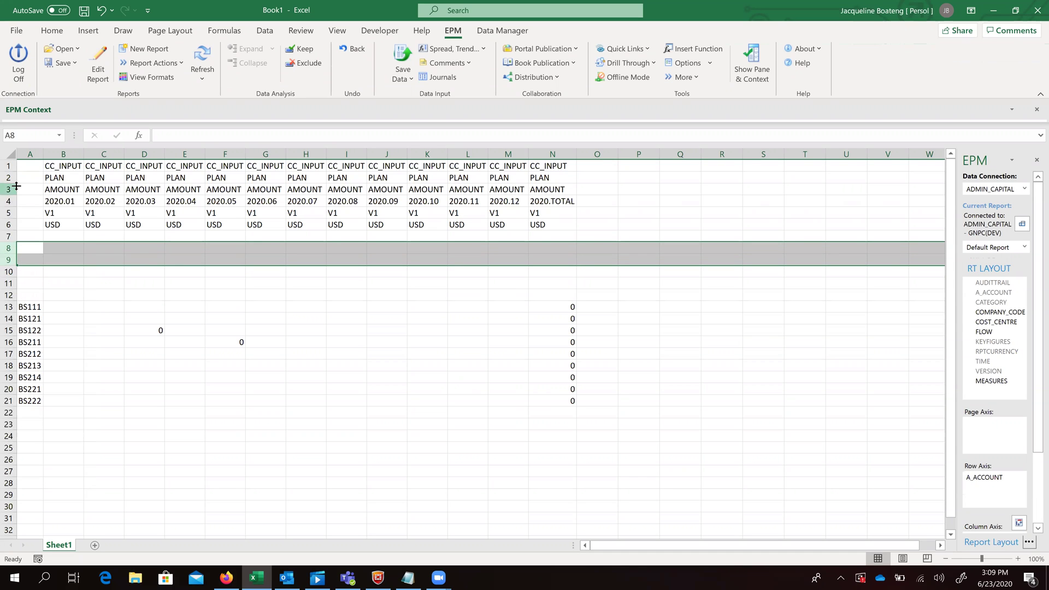
- Insert a blank column A before the report data
left_click(36, 153)
right_click(35, 154)
left_click(70, 259)
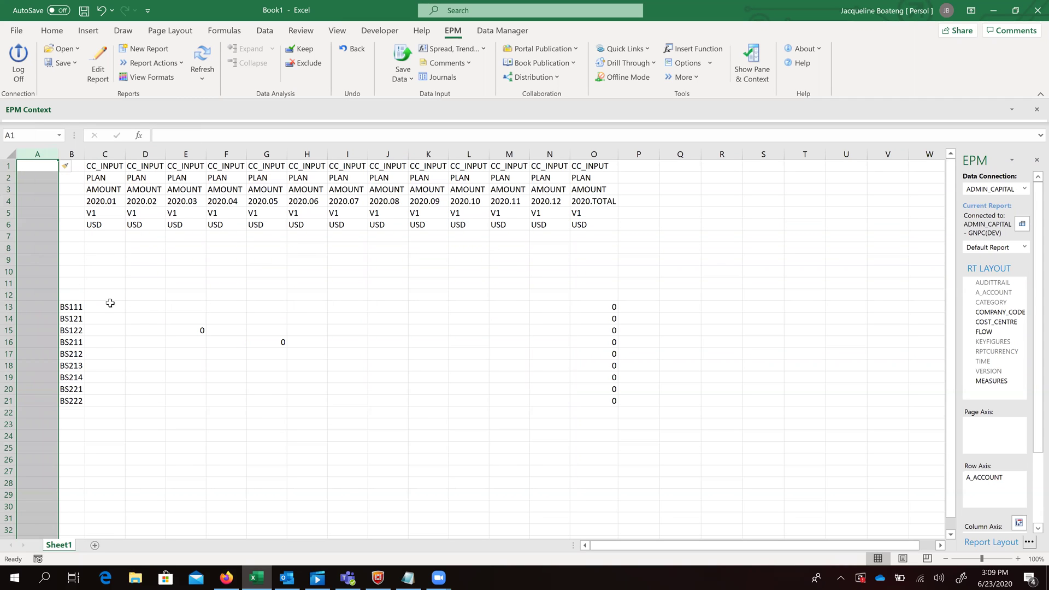
left_click(76, 296)
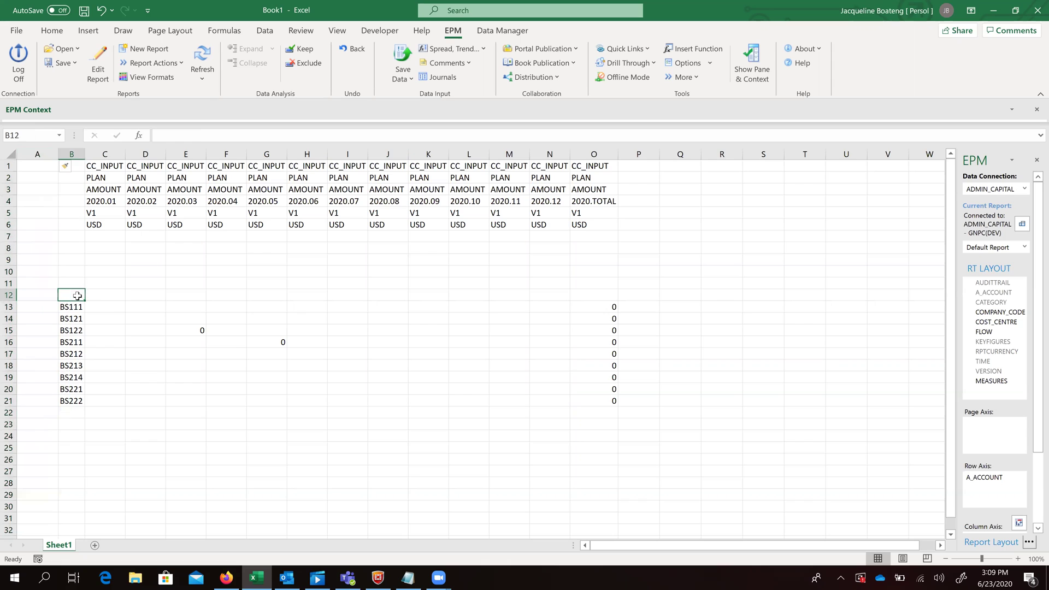
- Enter =EPMMemberDesc(B13) in C13 and autofit column C for Land & Buildings
left_click(110, 310)
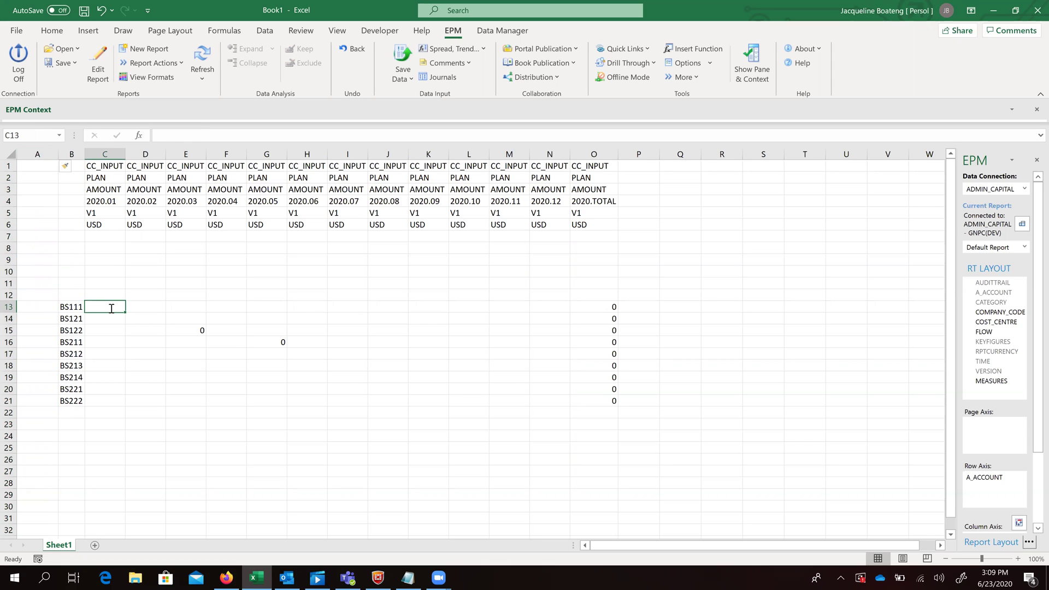
type("=")
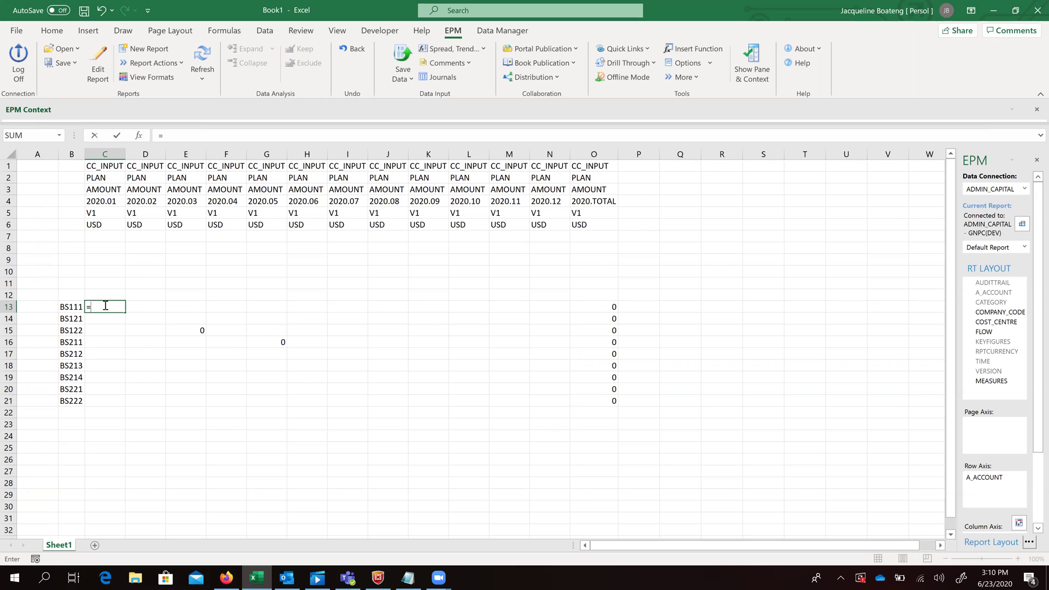
type("e")
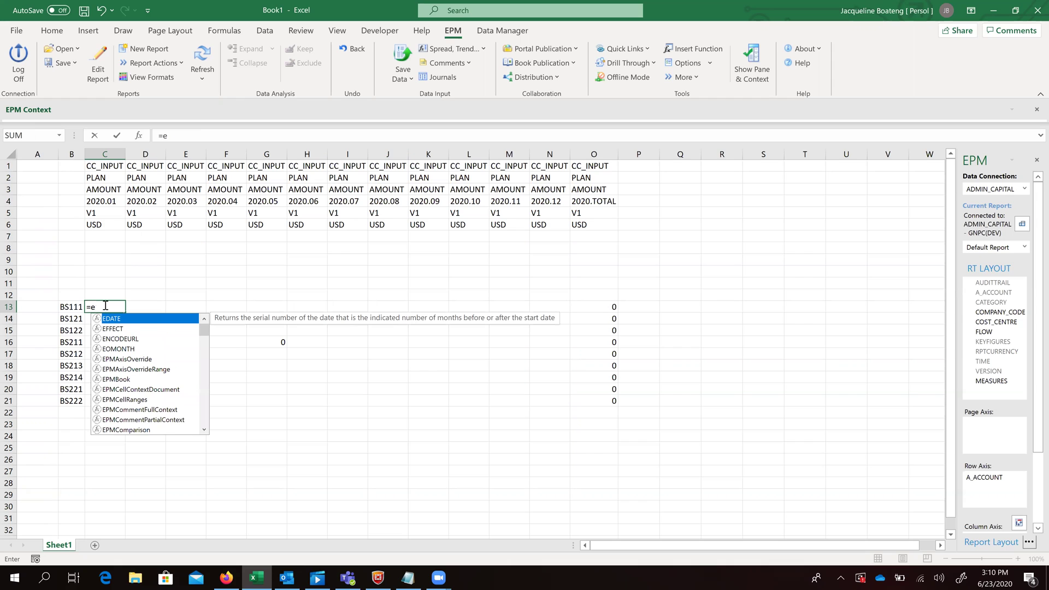
type("pmmem")
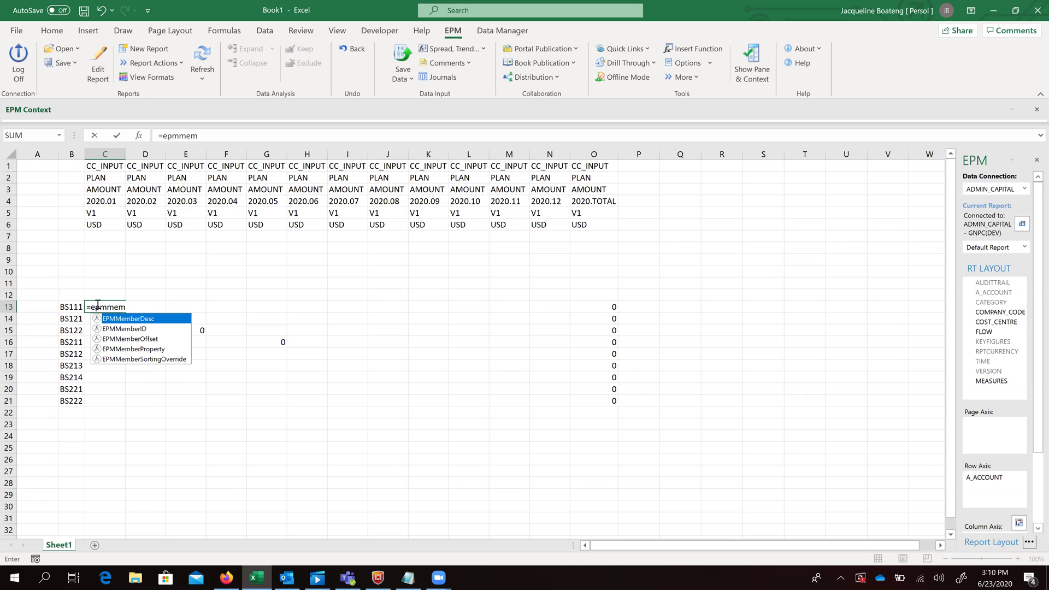
double_click(145, 320)
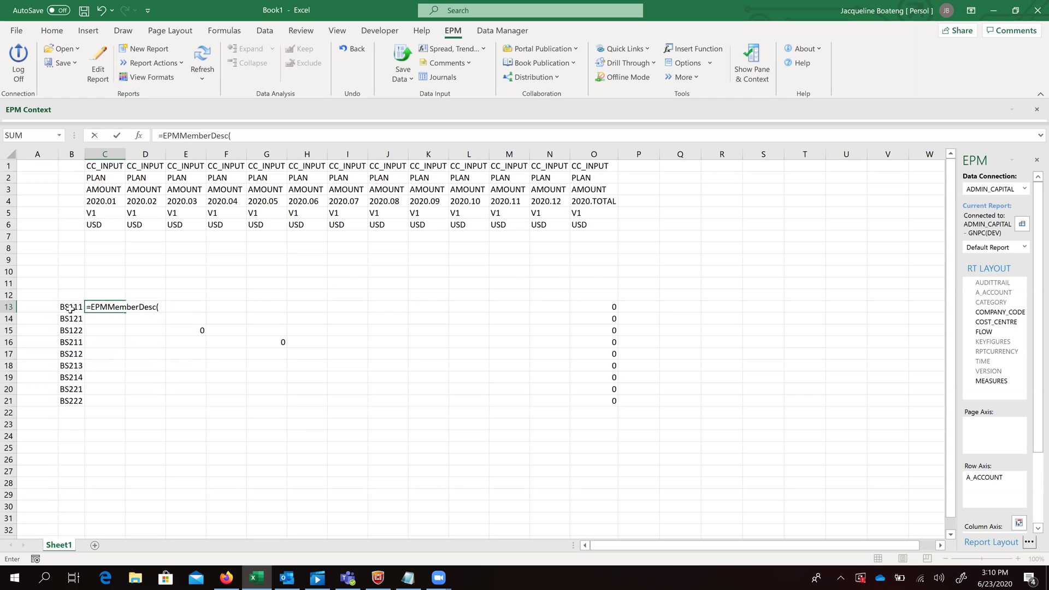
left_click(73, 308)
type("(")
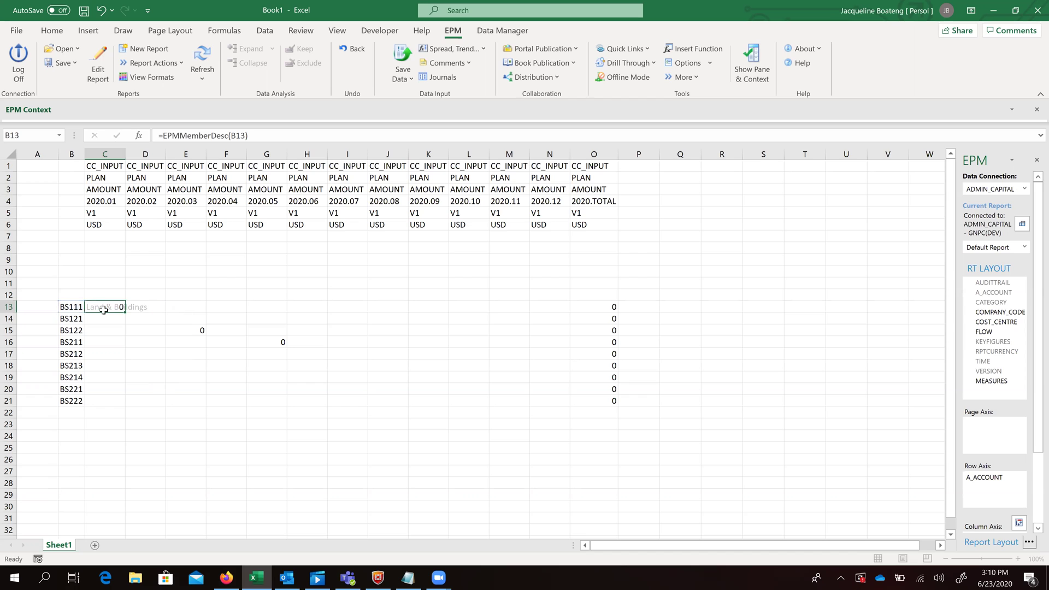
key("Return")
double_click(125, 154)
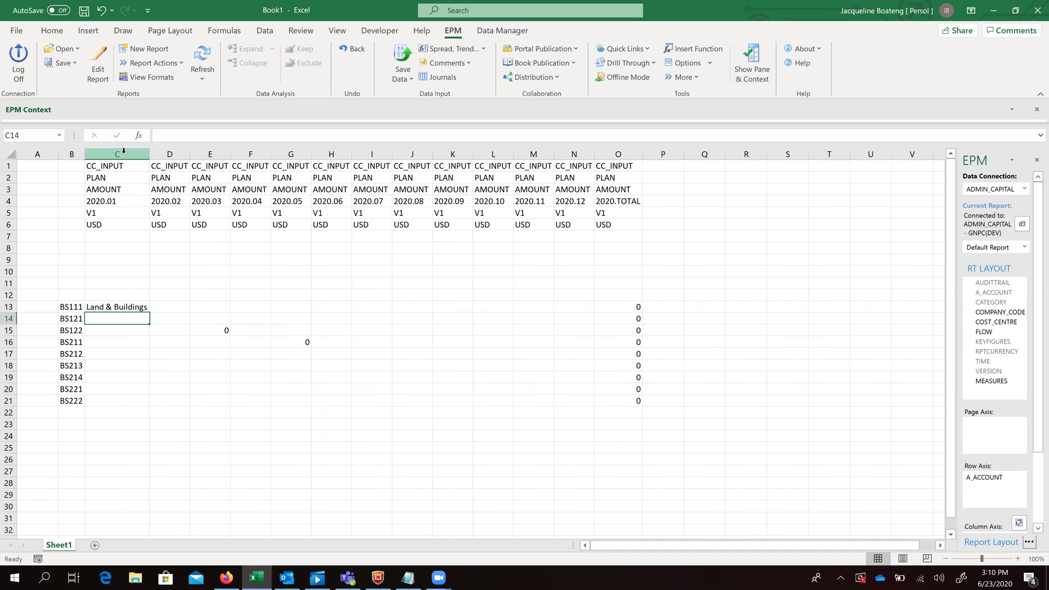
- Fill the description formula down to C21 and autofit column C to the longest description
left_click(107, 306)
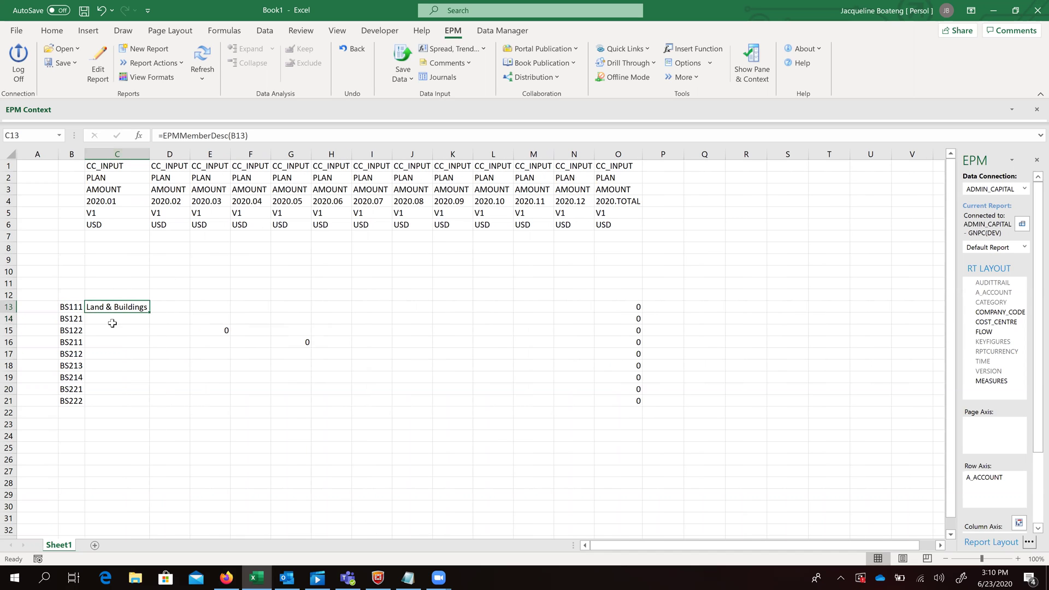
left_click(66, 307)
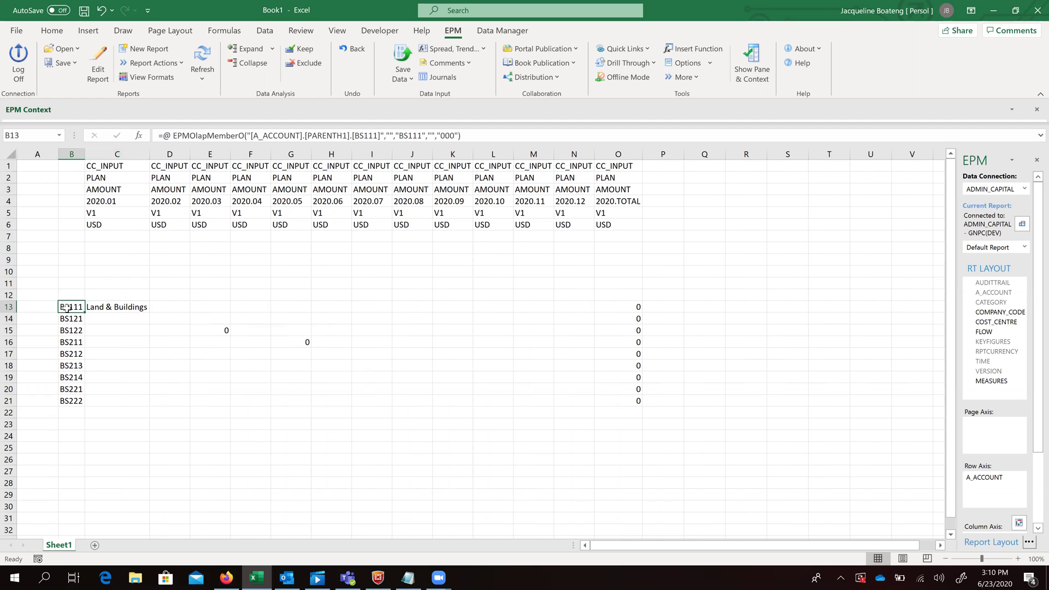
left_click(127, 307)
left_click_drag(148, 315, 149, 408)
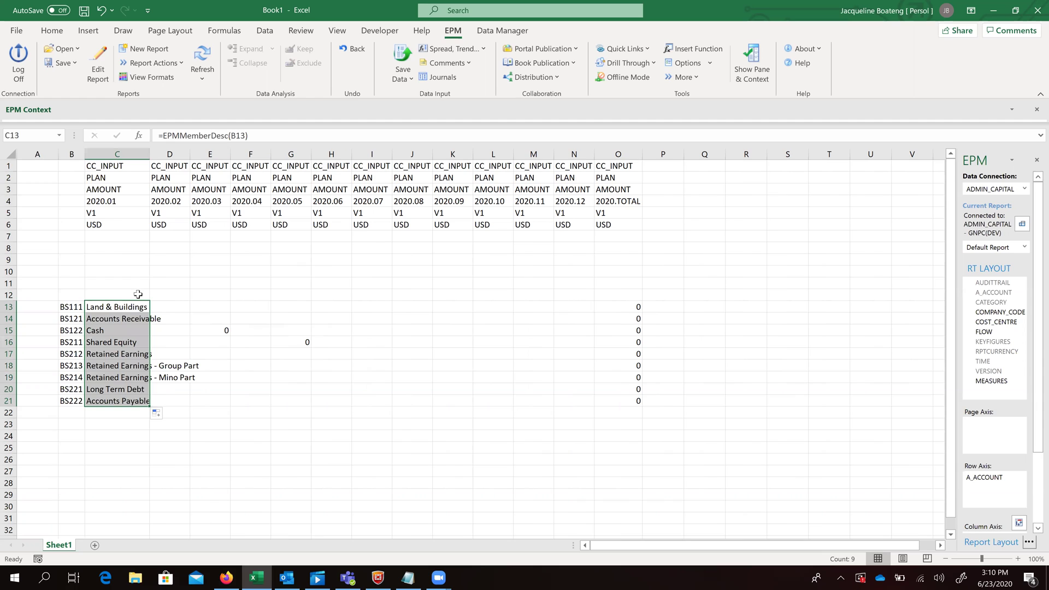
double_click(150, 151)
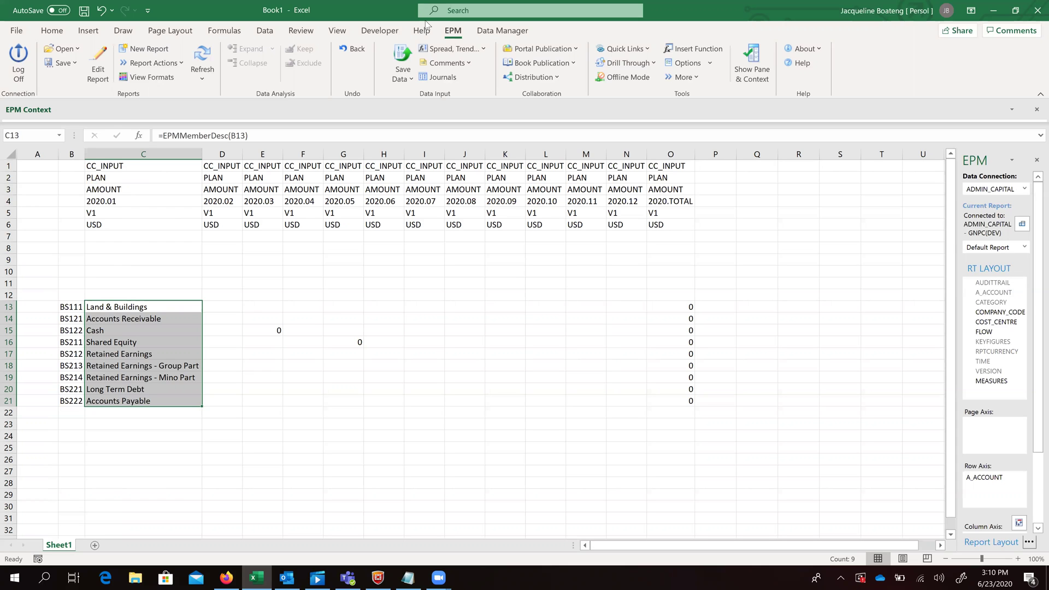
- Enter =EPMMemberDesc(D4) in D12 to show Jan-20, then fill it right to column O
left_click(222, 295)
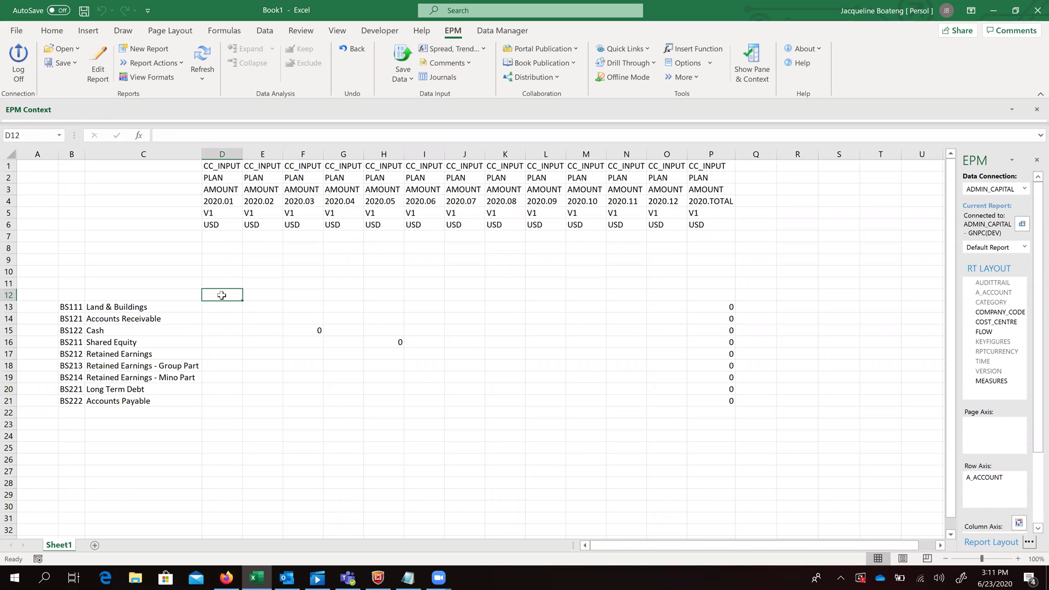
type("=epm")
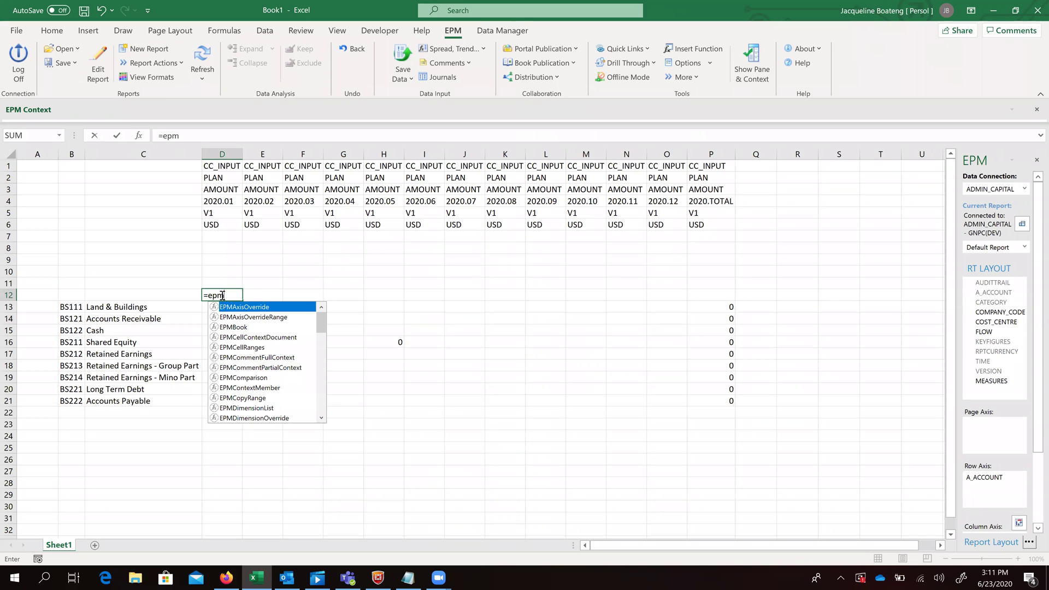
type("me")
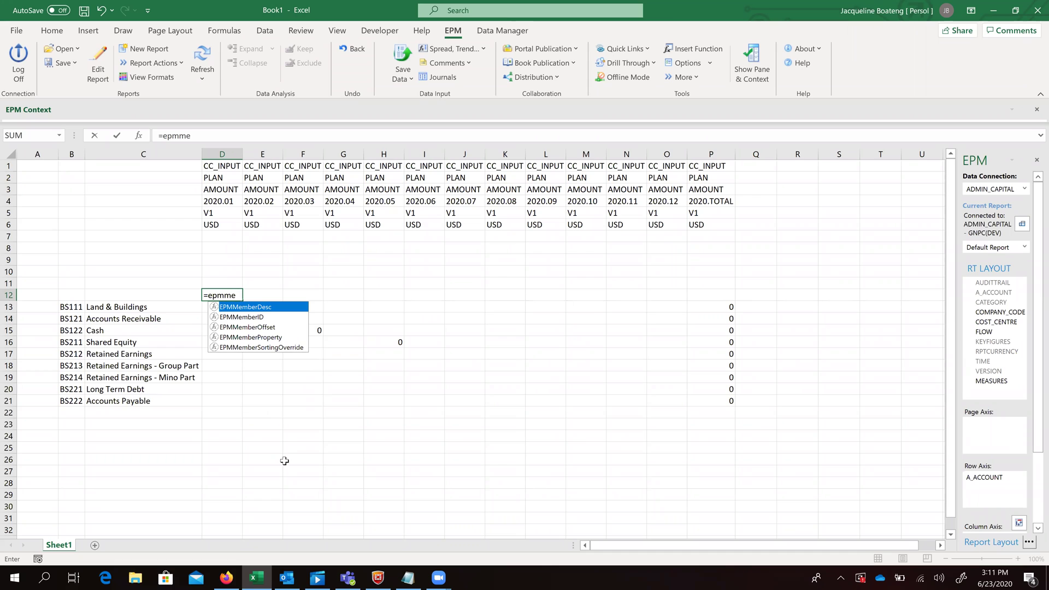
double_click(267, 310)
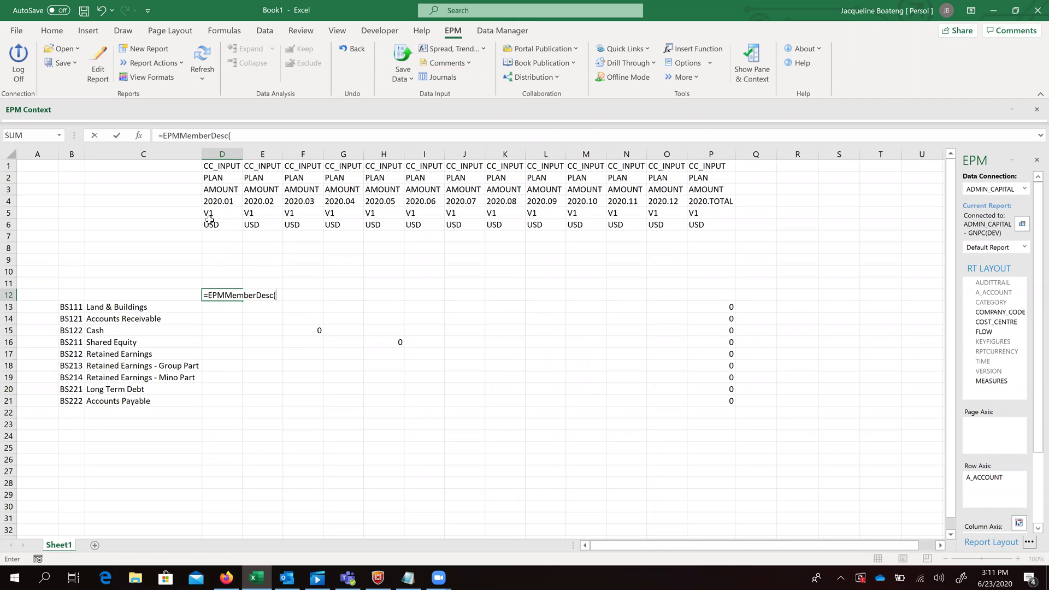
left_click(223, 203)
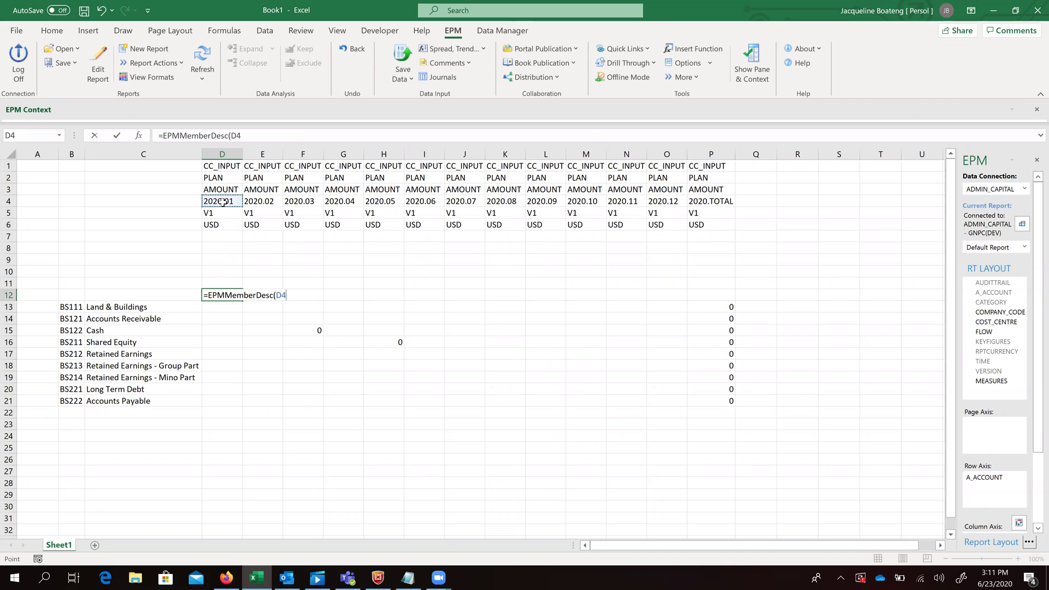
type(")")
key("Tab")
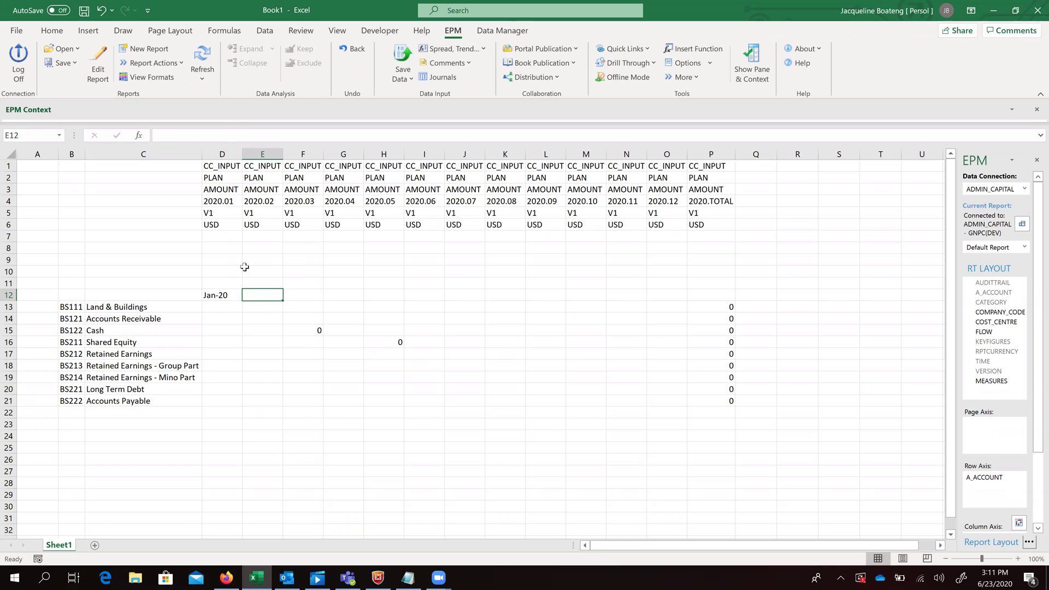
left_click(233, 297)
left_click_drag(242, 300, 729, 301)
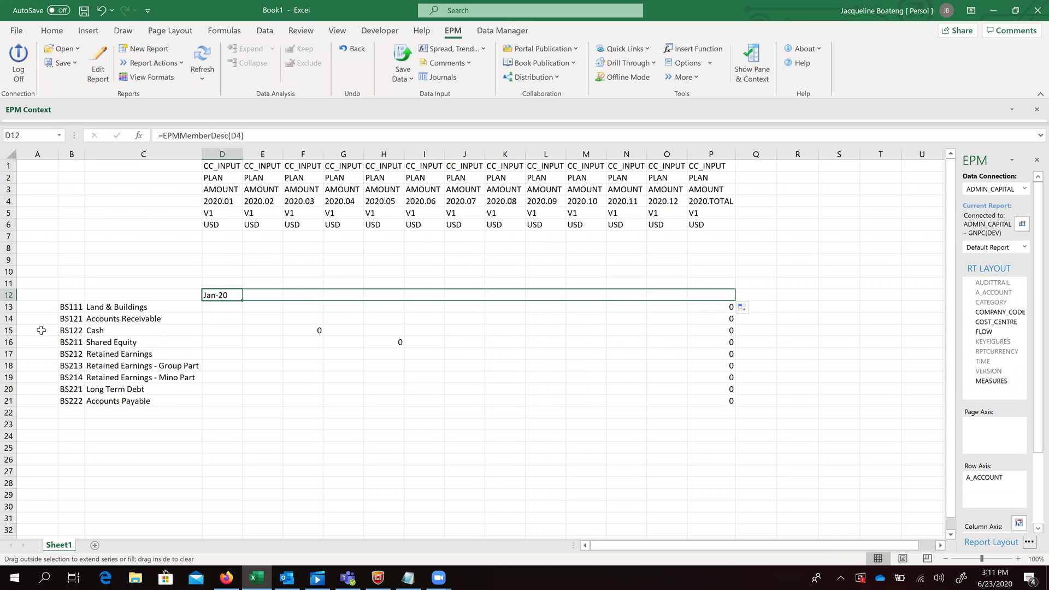
- Insert a blank row at row 13 above the account rows
left_click(8, 307)
right_click(8, 307)
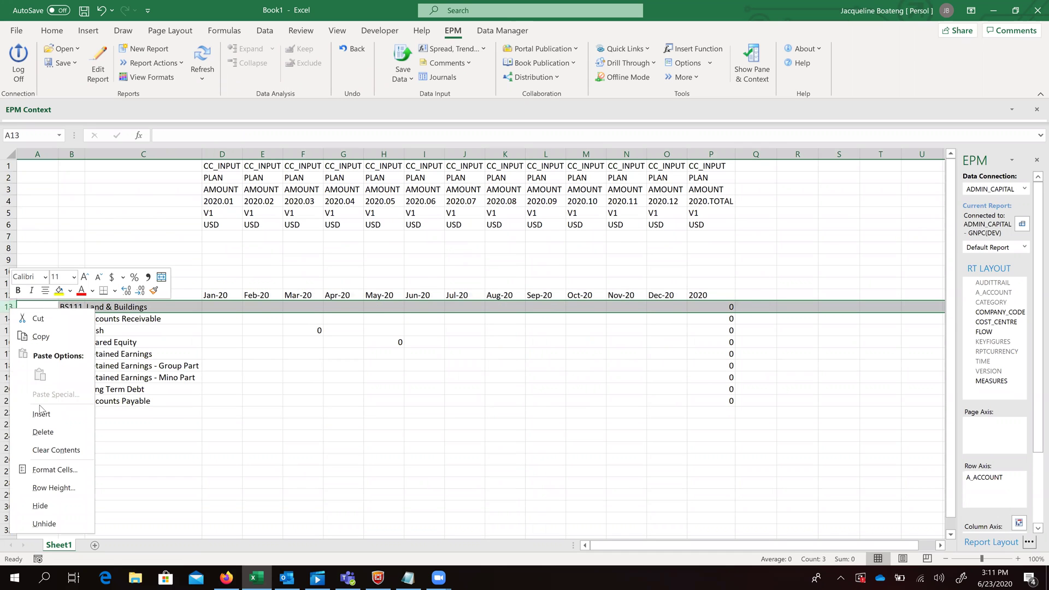
key("Escape")
key("ctrl+shift+equal")
- Link D13 to the D6 currency with =D6, fill USD across to column P, and select rows 1–6
left_click(224, 309)
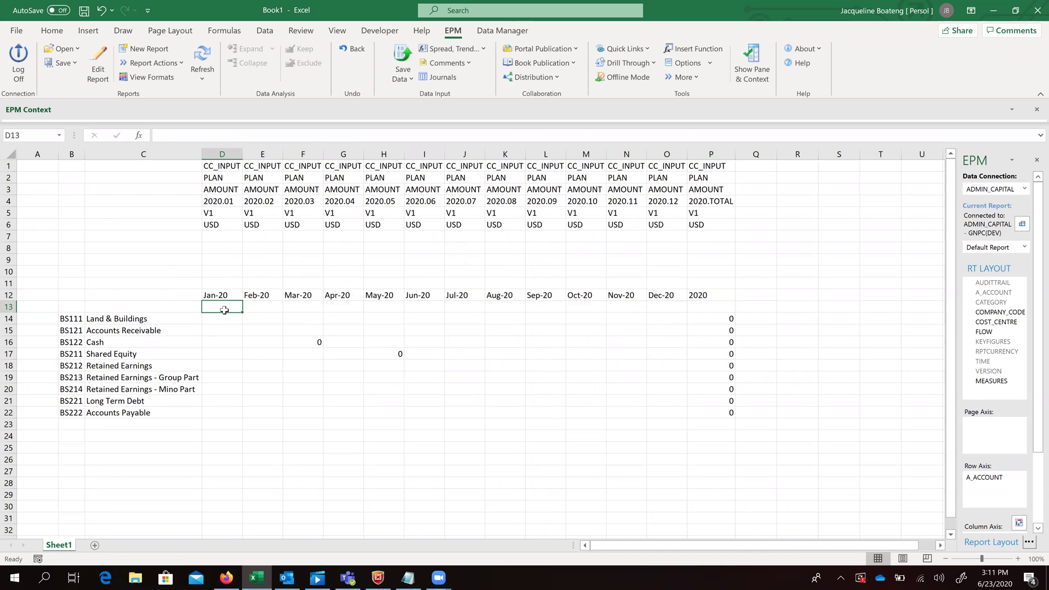
type("=")
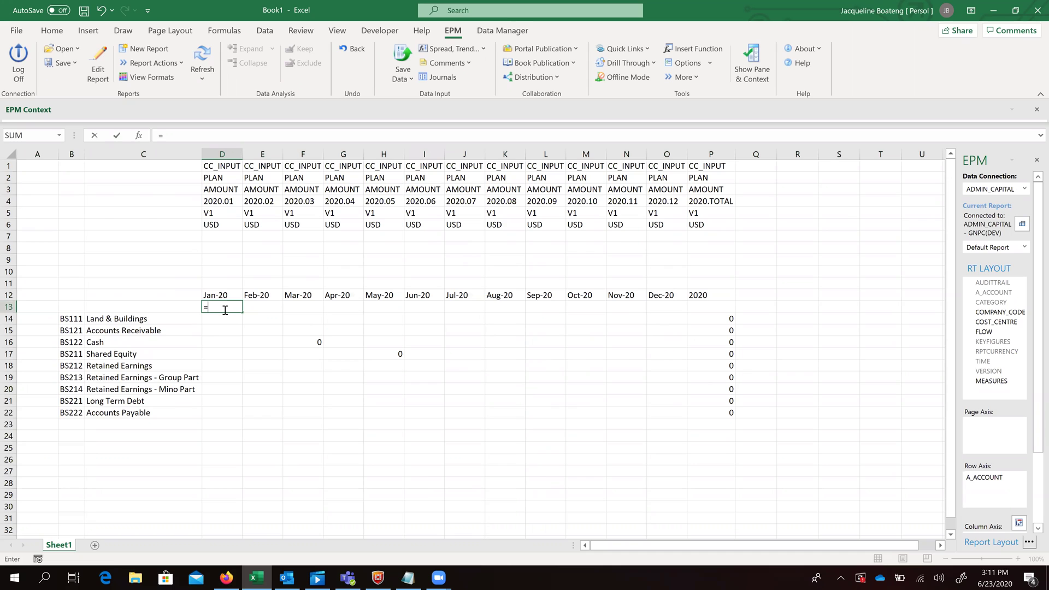
left_click(216, 225)
key("Return")
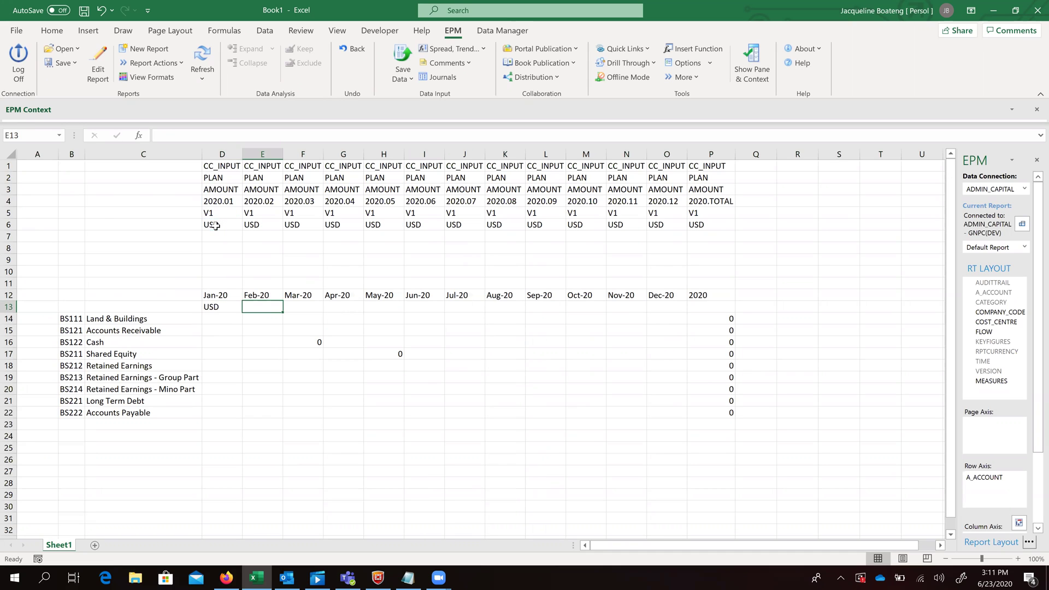
left_click(241, 308)
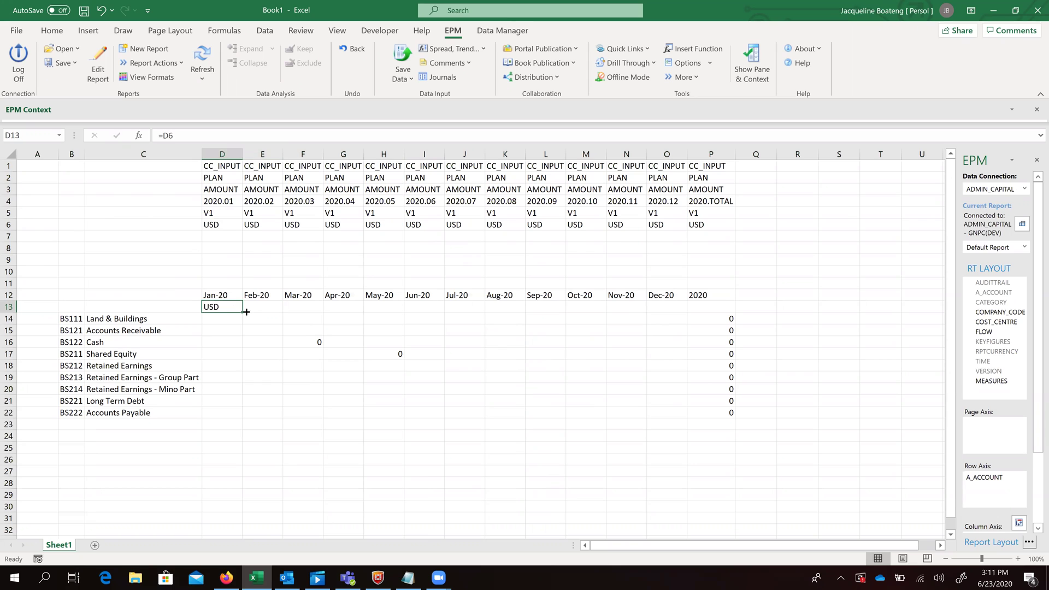
left_click_drag(243, 307, 724, 310)
left_click(216, 321)
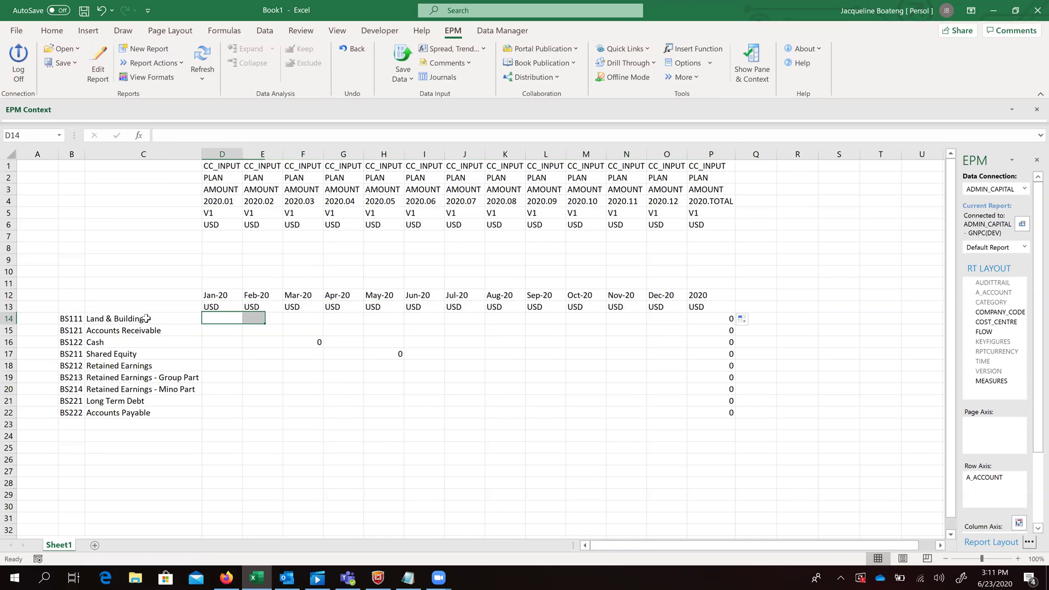
left_click_drag(8, 166, 7, 223)
- Hide the selected EPM header rows 1–6 so the sheet starts at row 7
right_click(6, 214)
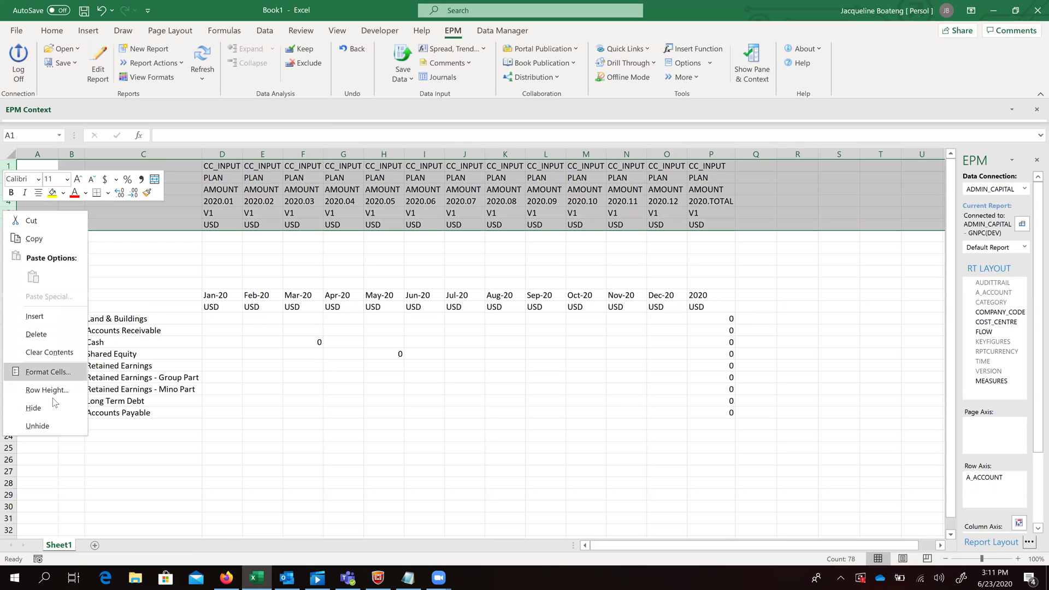
left_click(34, 408)
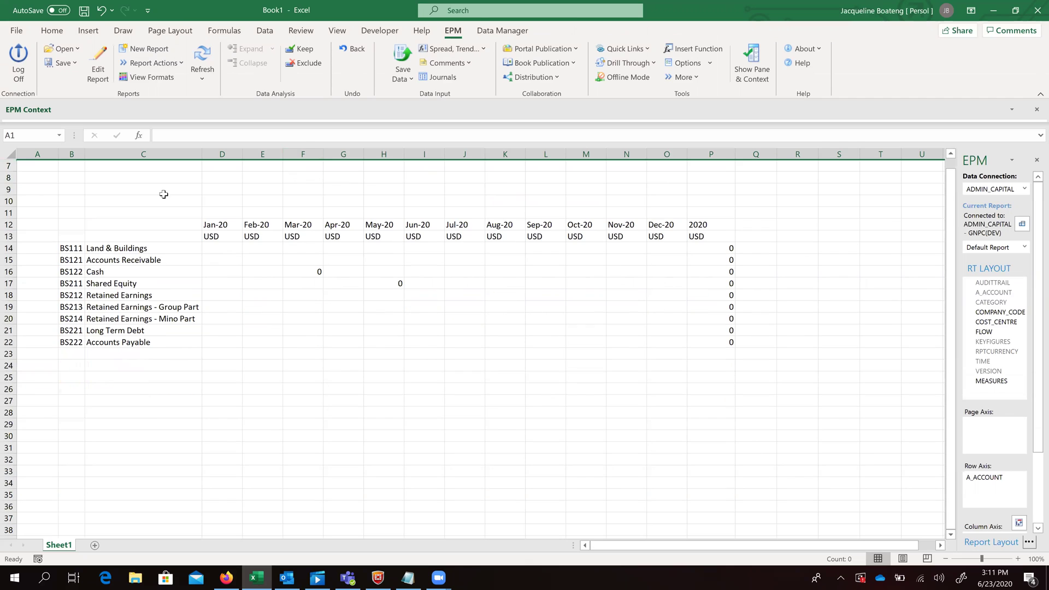
left_click(124, 191)
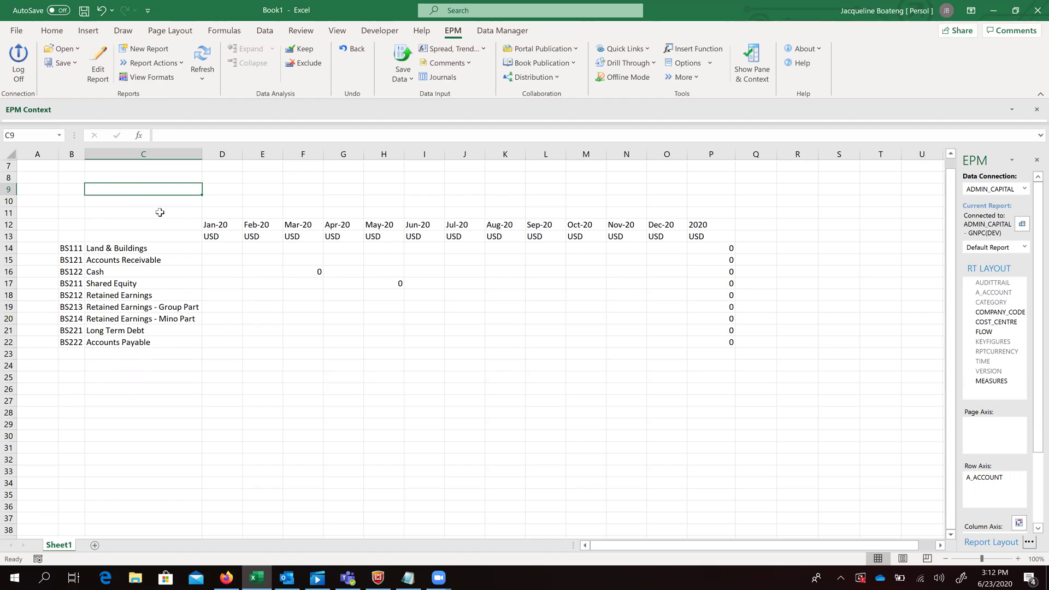
- Open the EPM Formatting Sheet, set Priority to Row Format, and select Row Level 1 sample F39
left_click(155, 79)
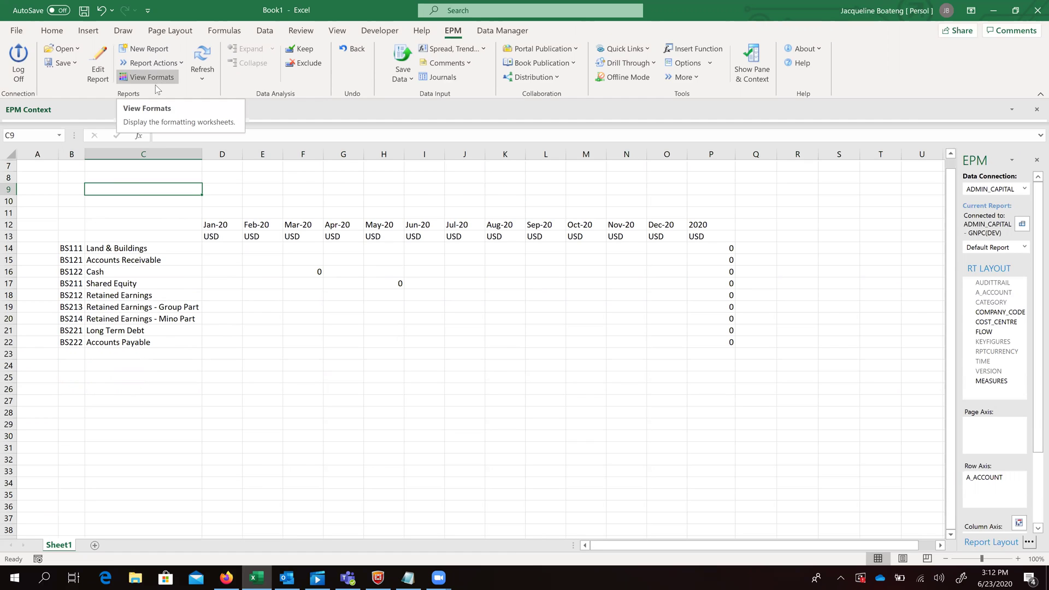
left_click(157, 78)
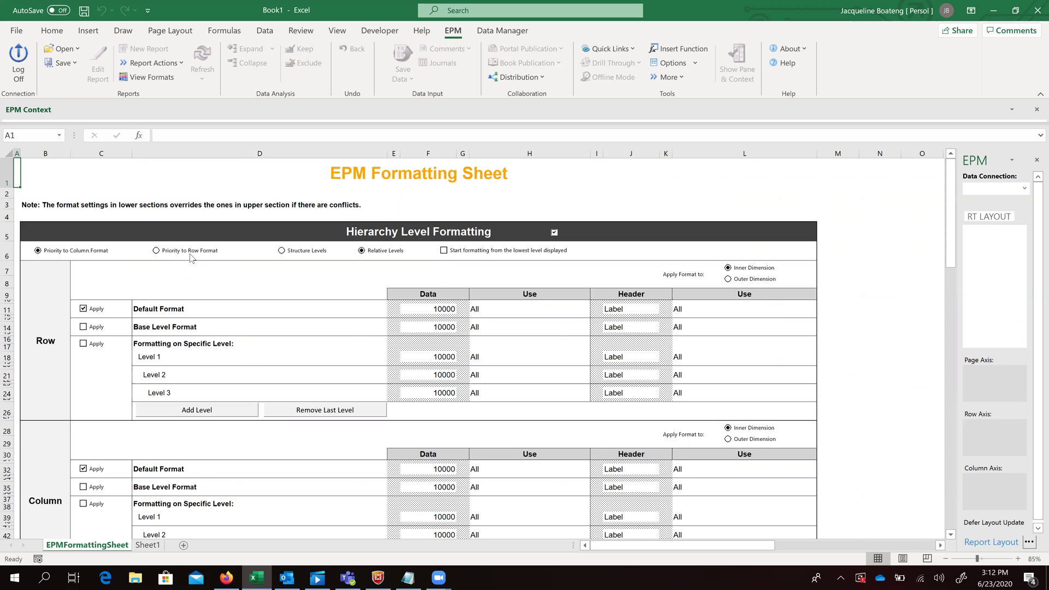
left_click(175, 251)
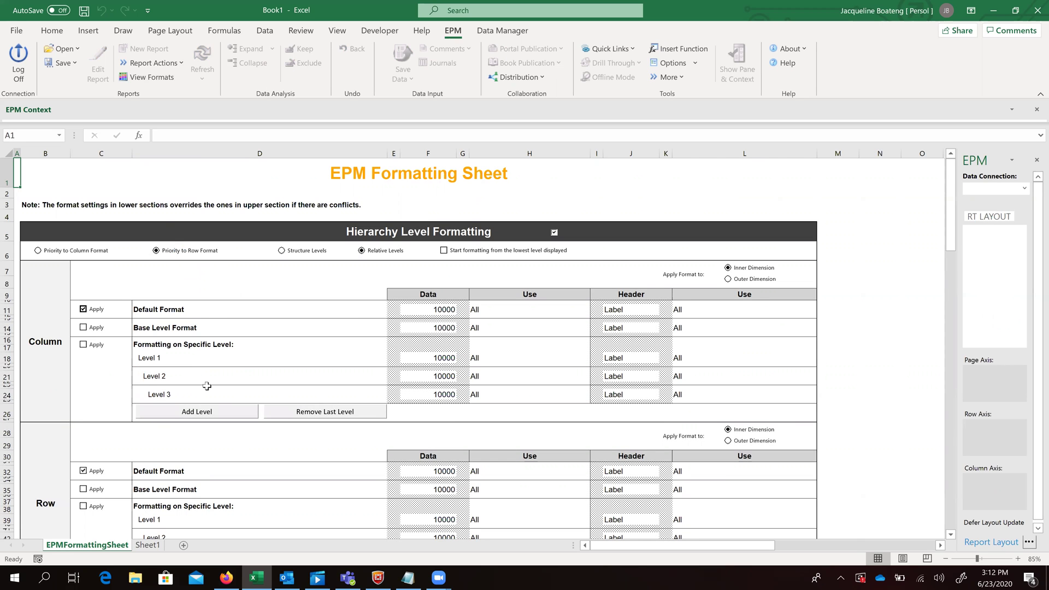
scroll(206, 389, "down", 2)
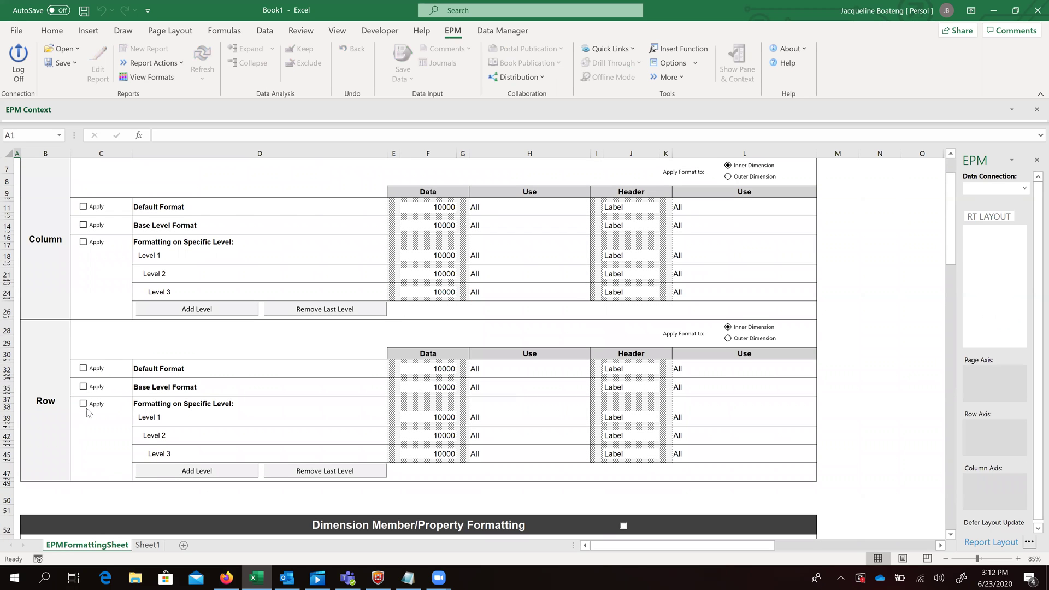
left_click(440, 417)
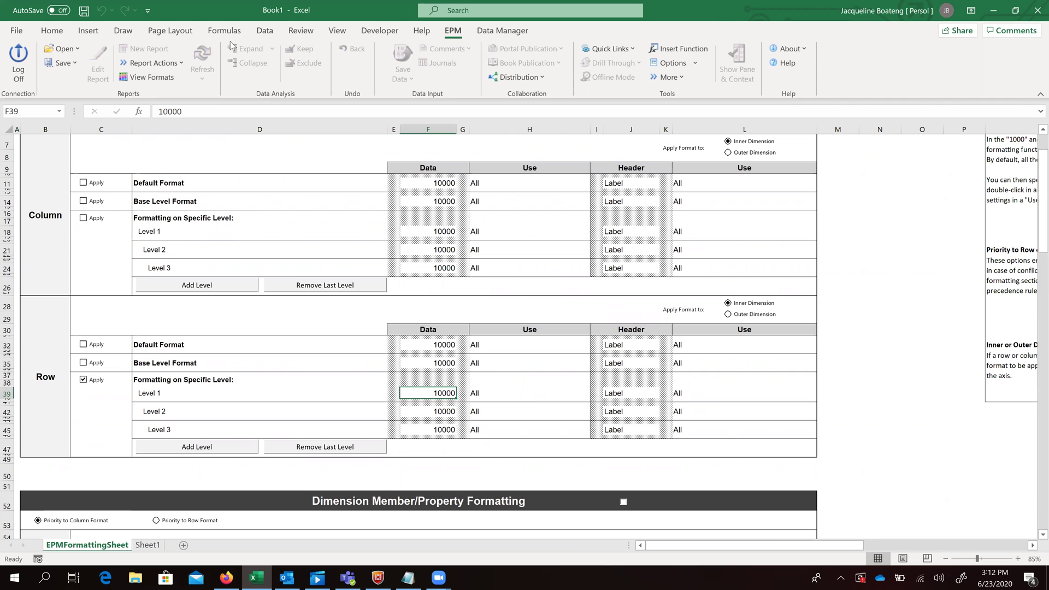
left_click(58, 34)
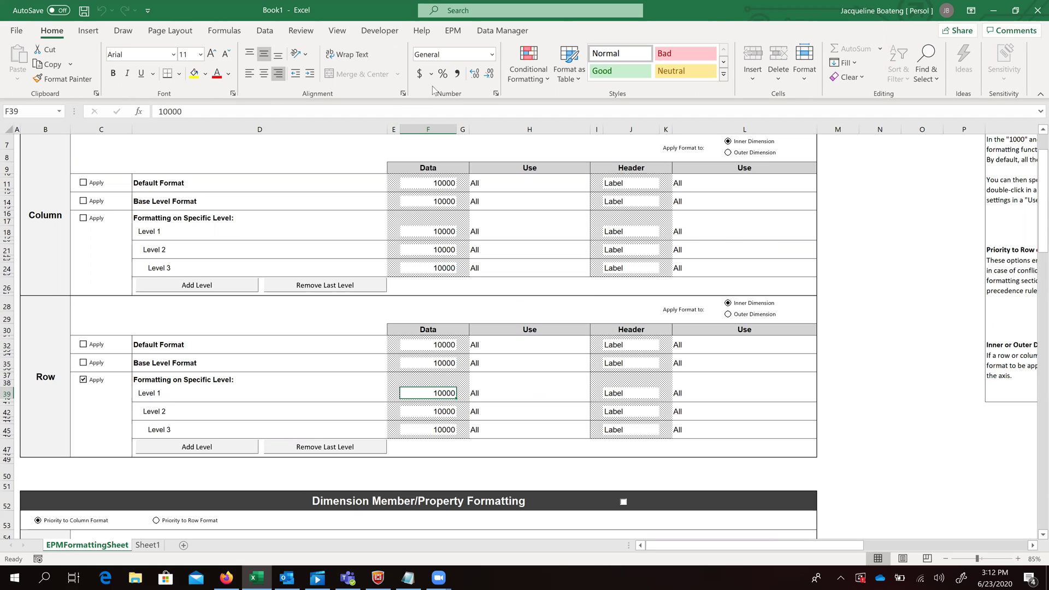
- Give F39 thick outside borders and Comma Style, and copy that formatting onto J39
left_click(179, 74)
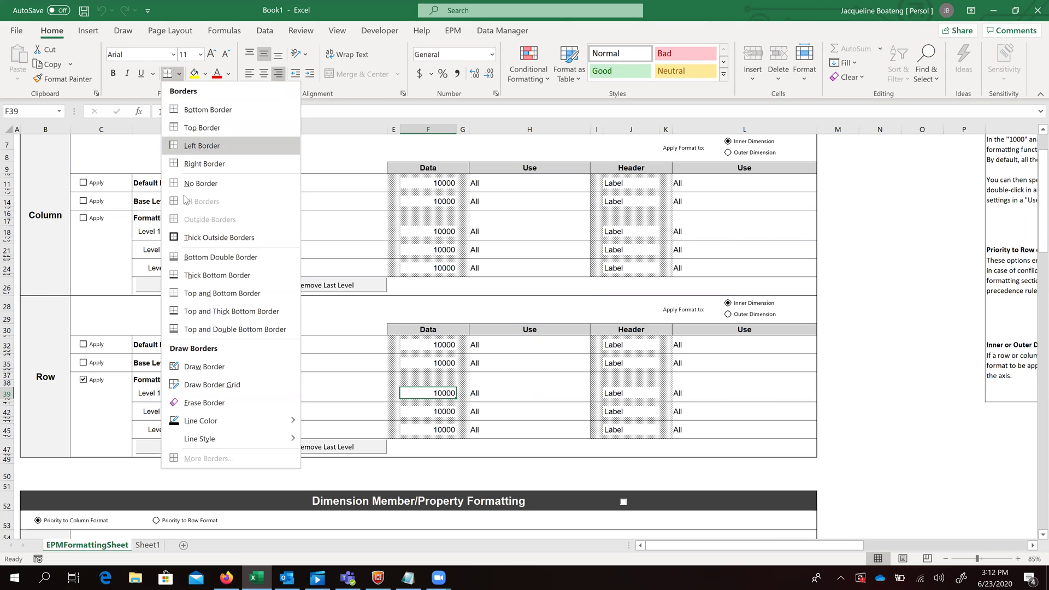
left_click(192, 237)
left_click(453, 80)
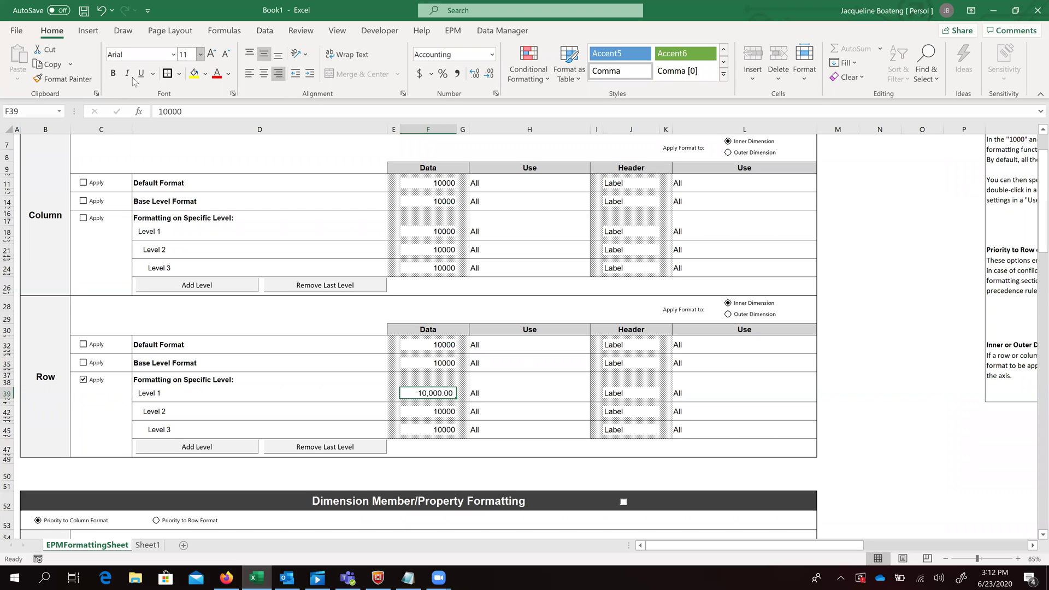
left_click(65, 77)
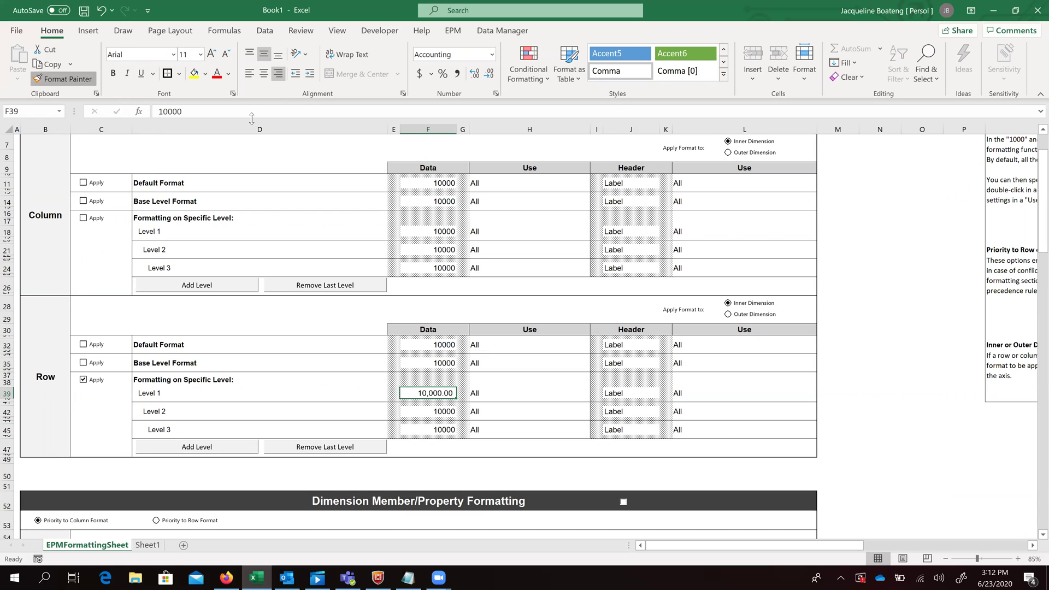
left_click(629, 394)
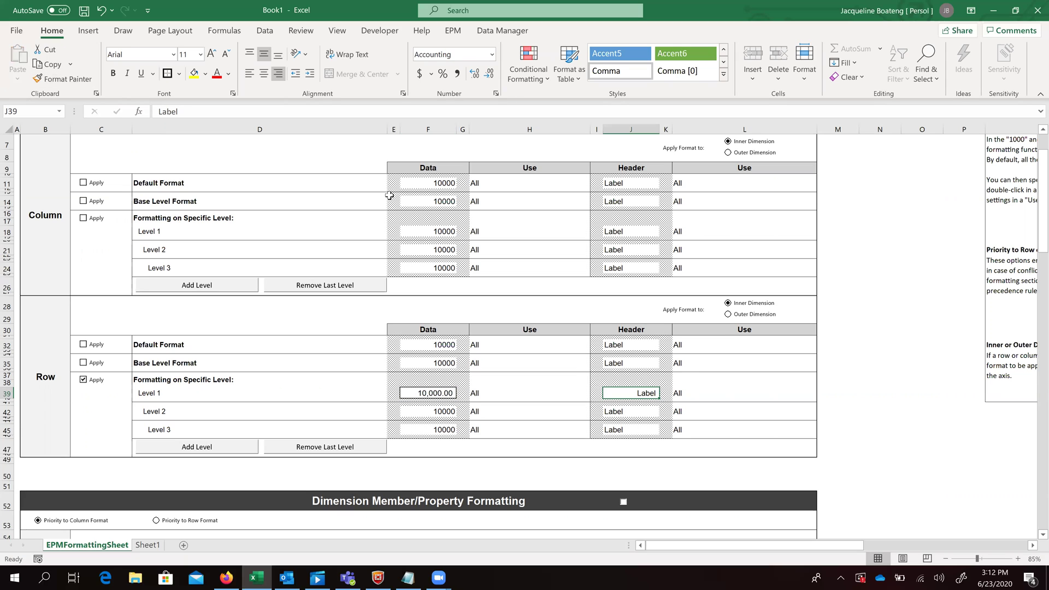
- Centre J39 and F39, set F39's font to Calibri, and copy the updated format onto J39
left_click(263, 73)
left_click(411, 393)
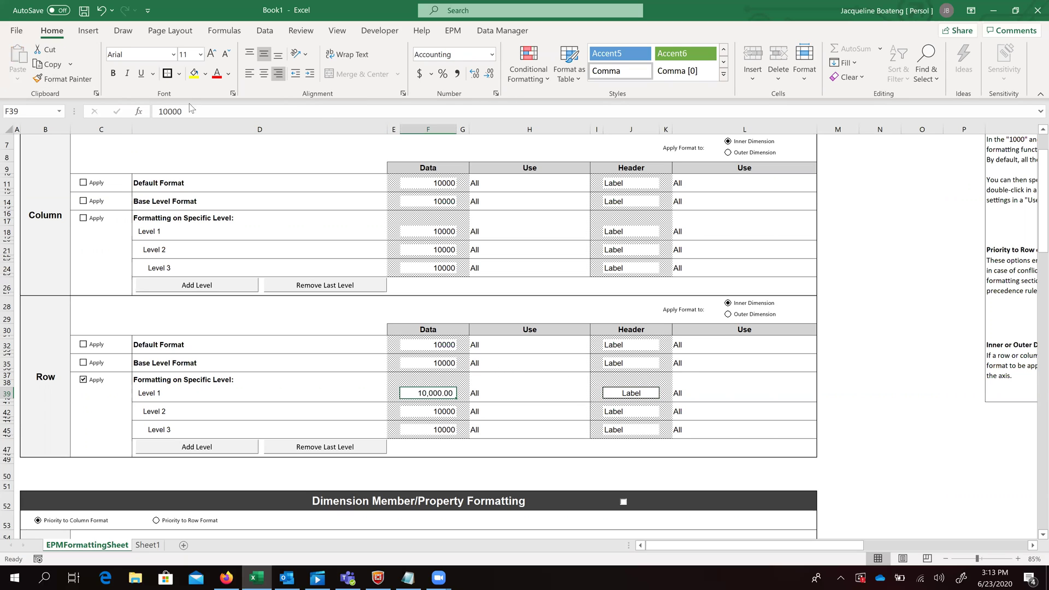
left_click(264, 73)
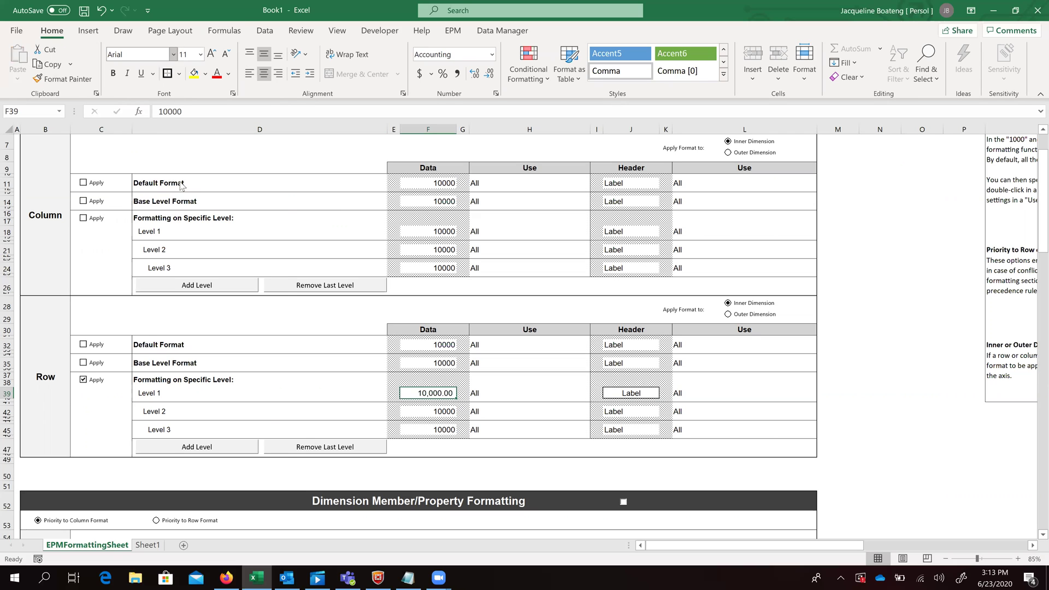
left_click(173, 54)
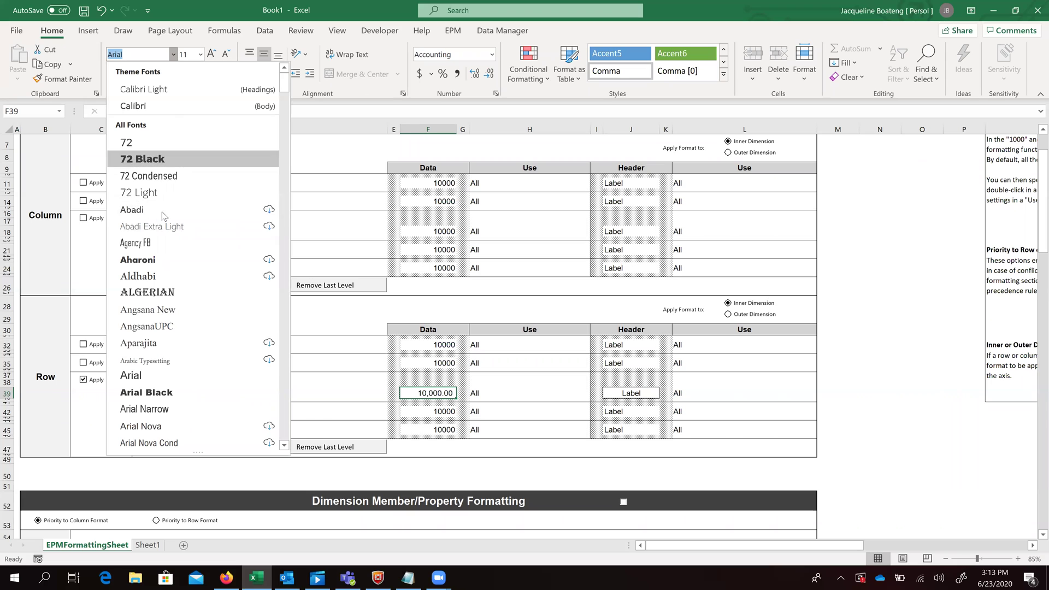
left_click(166, 107)
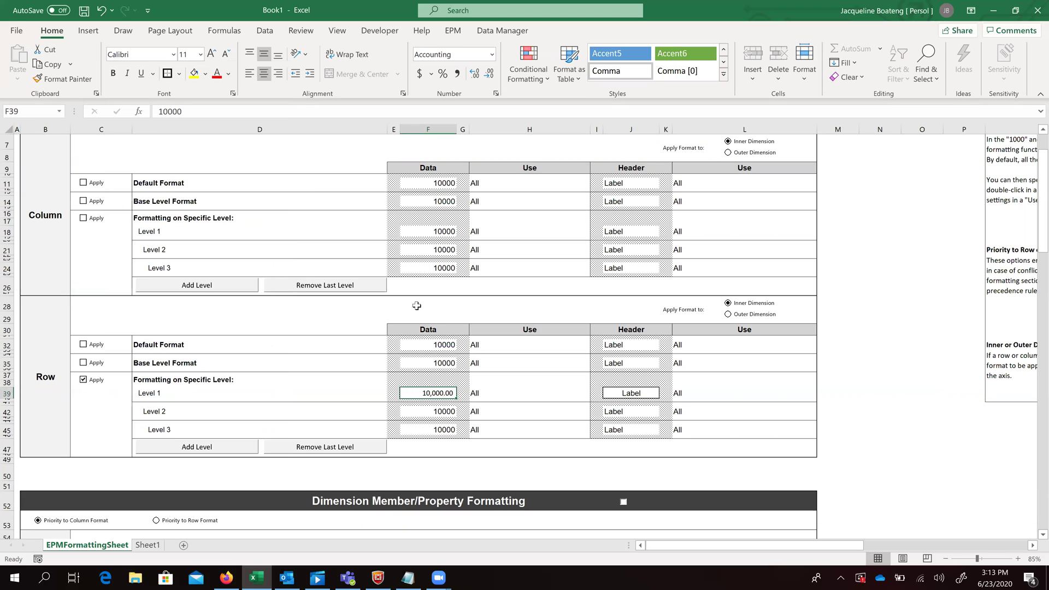
left_click(60, 78)
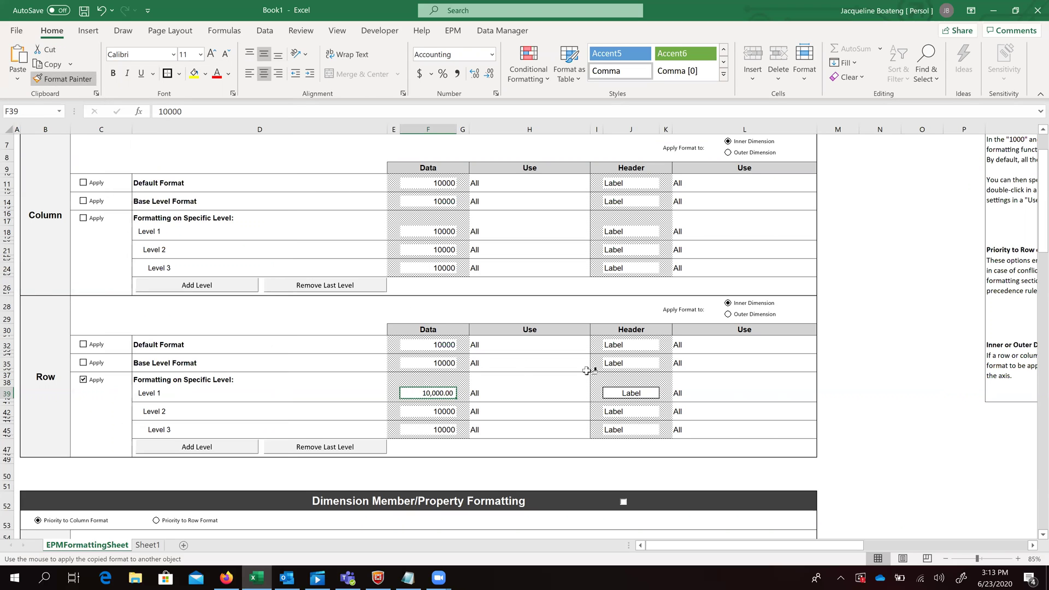
left_click(604, 386)
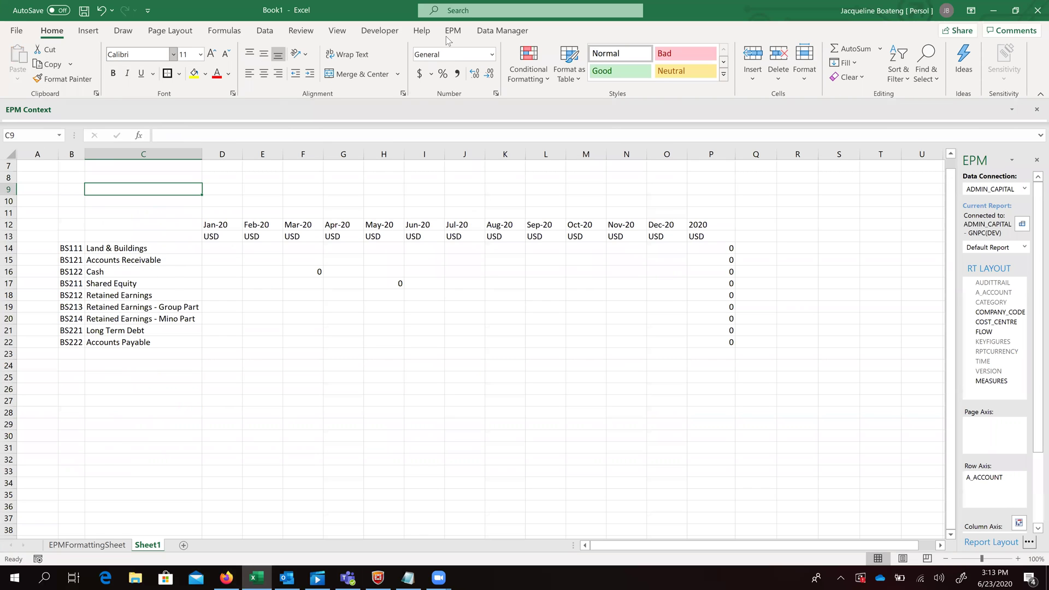
- Refresh the EPM report, paint B14's formatting onto account names C14:C22, and autofit column C
left_click(454, 31)
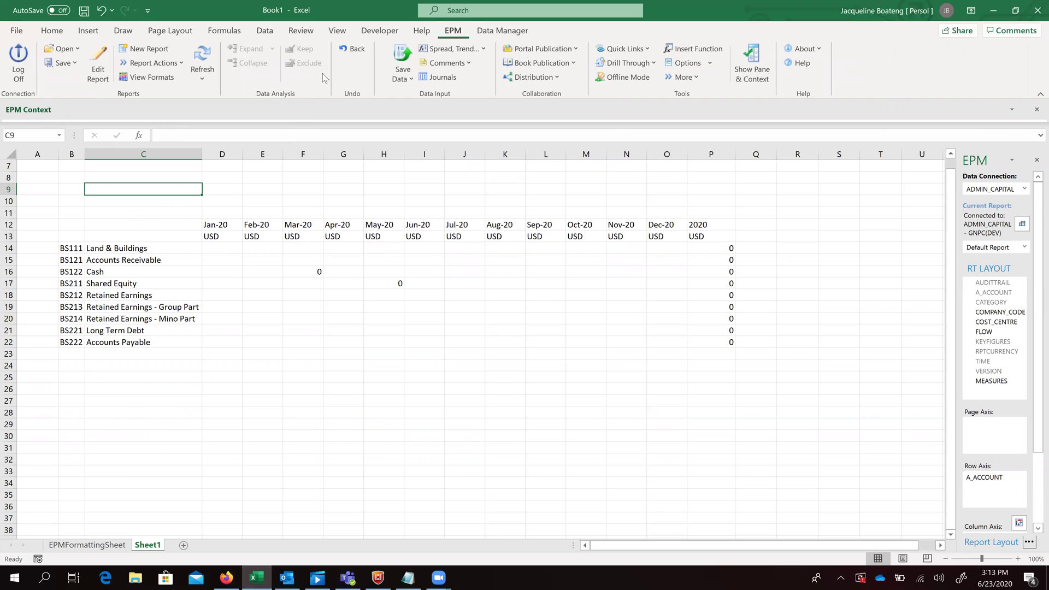
left_click(203, 56)
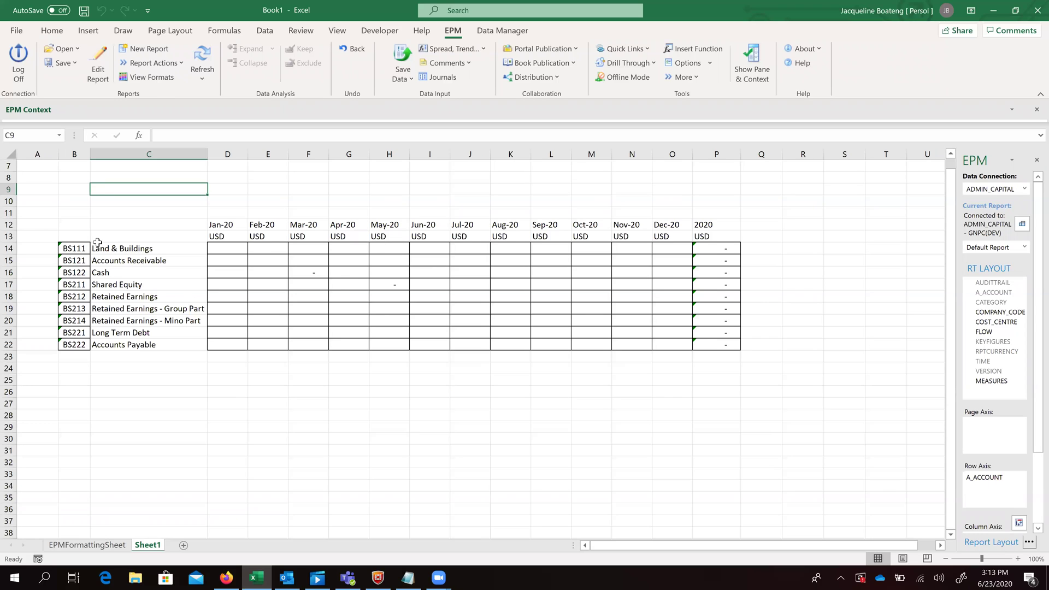
left_click(78, 252)
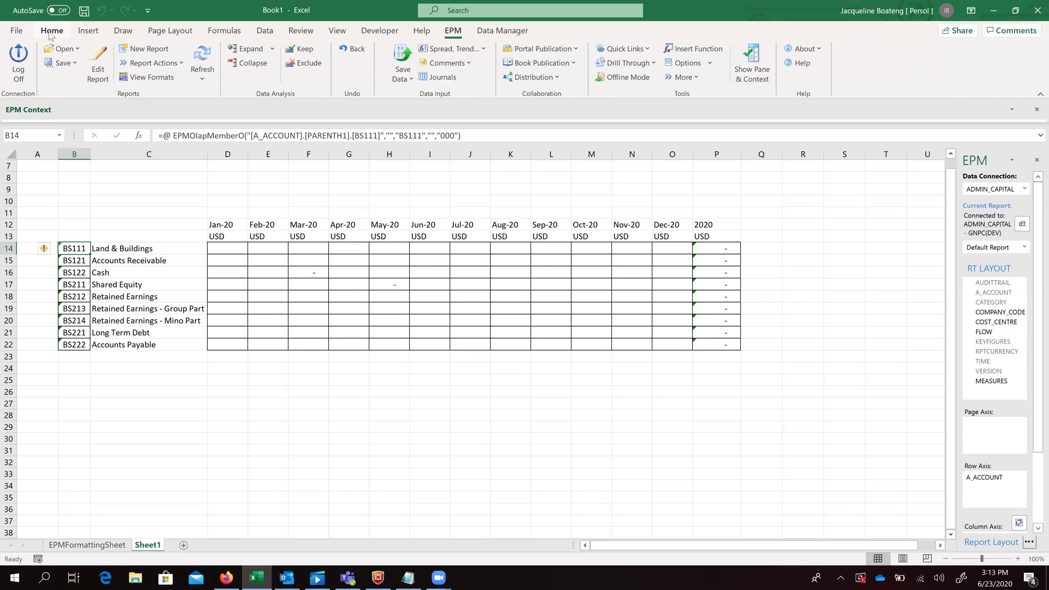
left_click(51, 32)
left_click(63, 78)
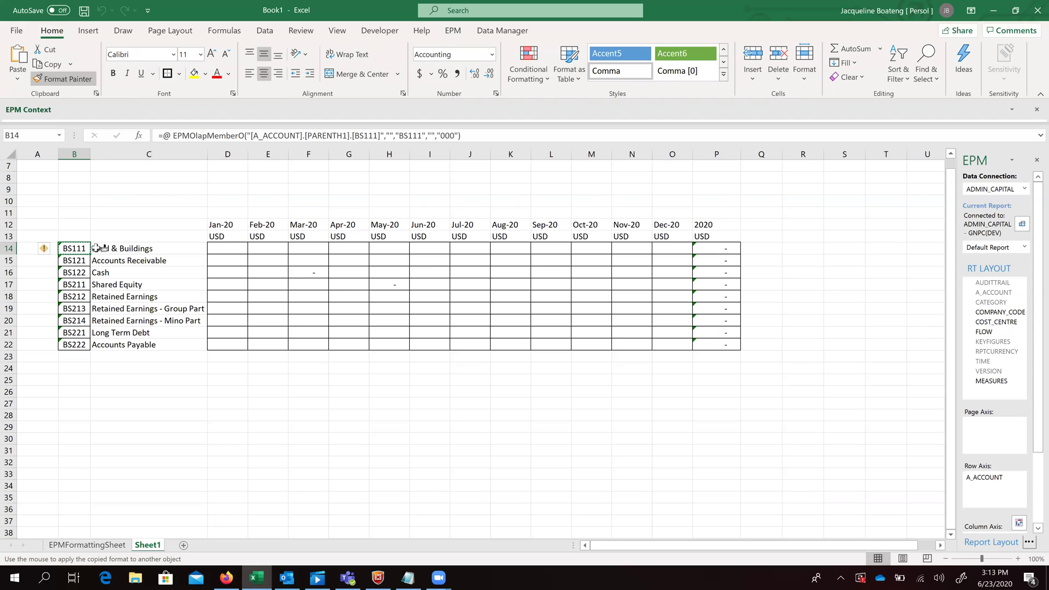
mouse_move(127, 249)
left_mouse_down()
mouse_move(152, 258)
mouse_move(179, 340)
left_mouse_up()
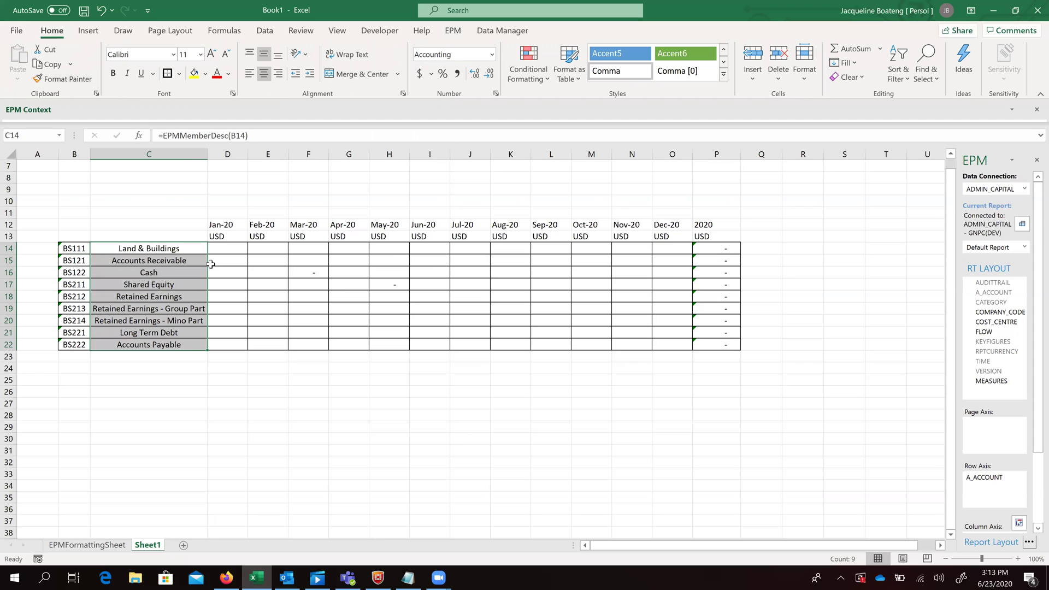
double_click(208, 152)
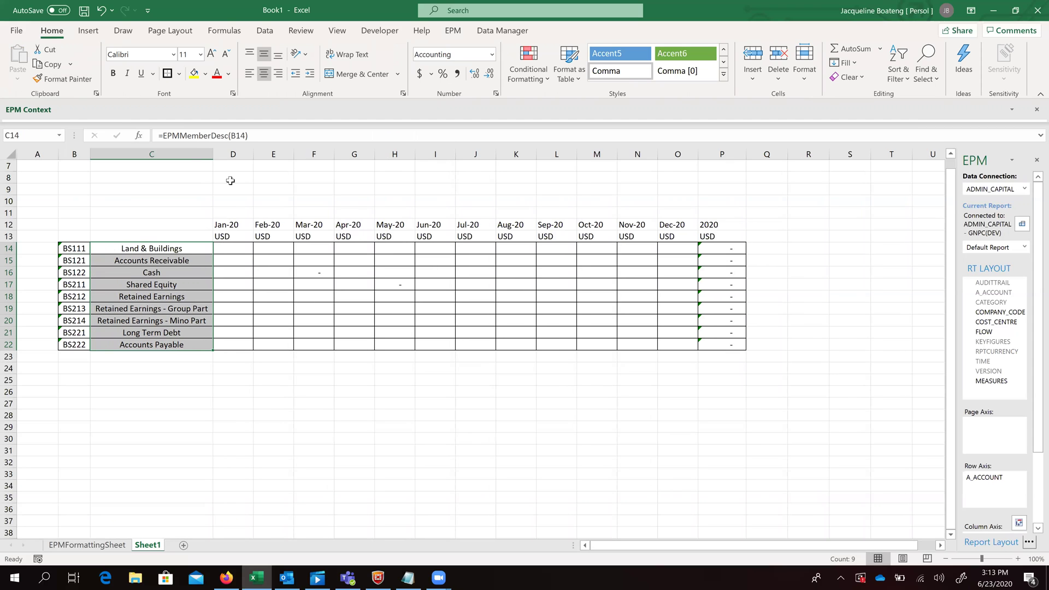
left_click(225, 367)
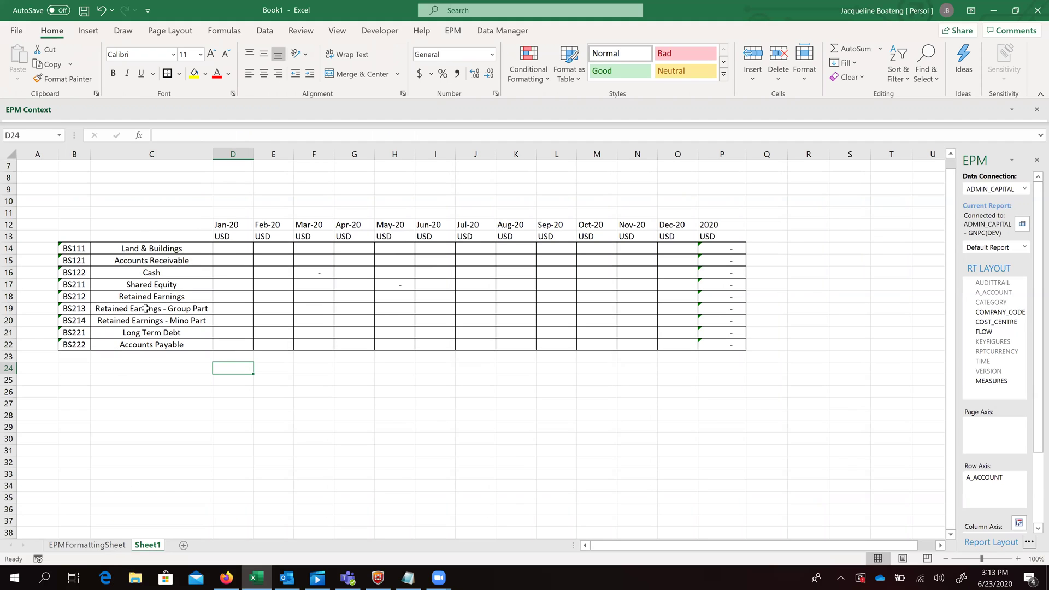
- Enter the DESCIPTIONS heading in C13 next to ID
left_click(64, 236)
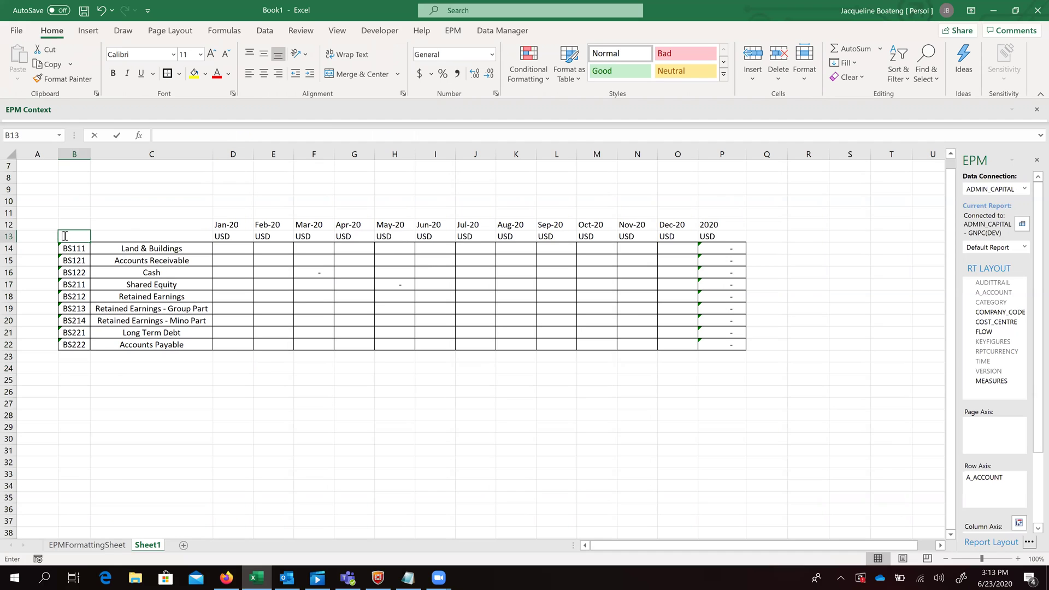
key("Tab")
type("DE")
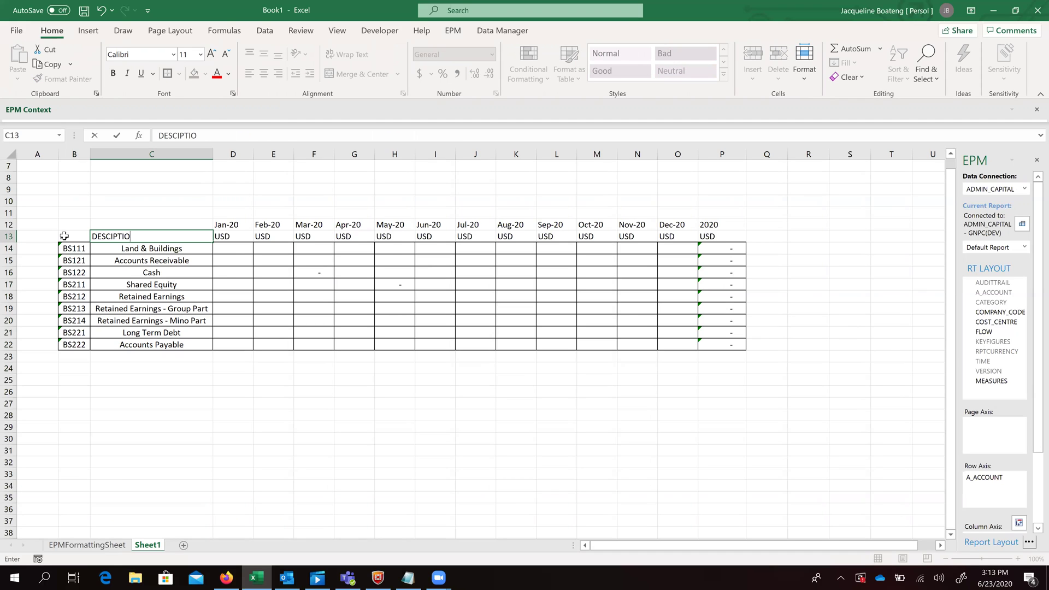
key("Tab")
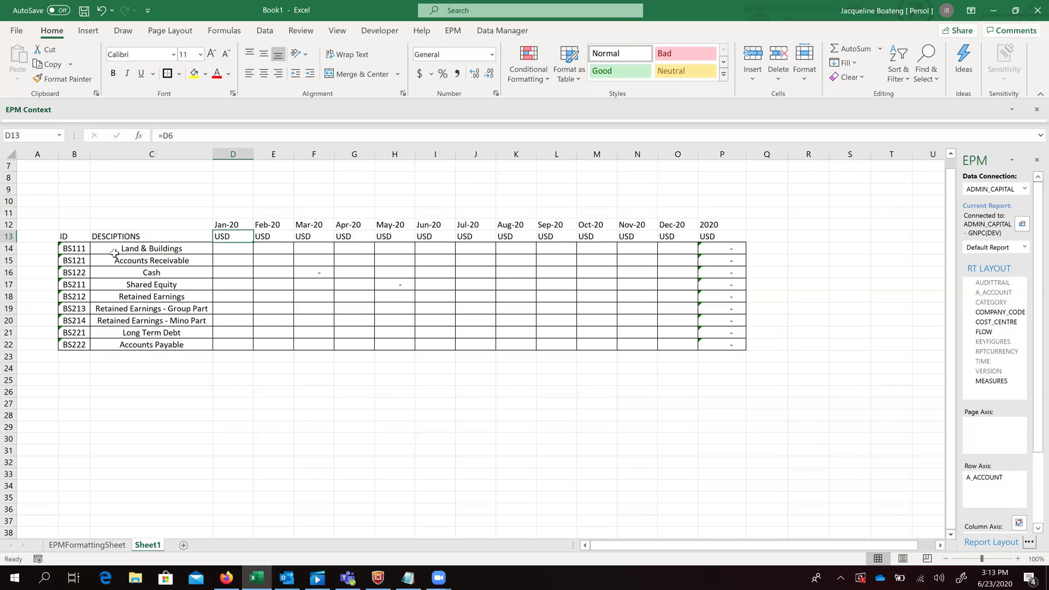
- Merge & Center B12:B13 and C12:C13, and middle-align the ID and DESCIPTIONS headings
left_click(72, 228)
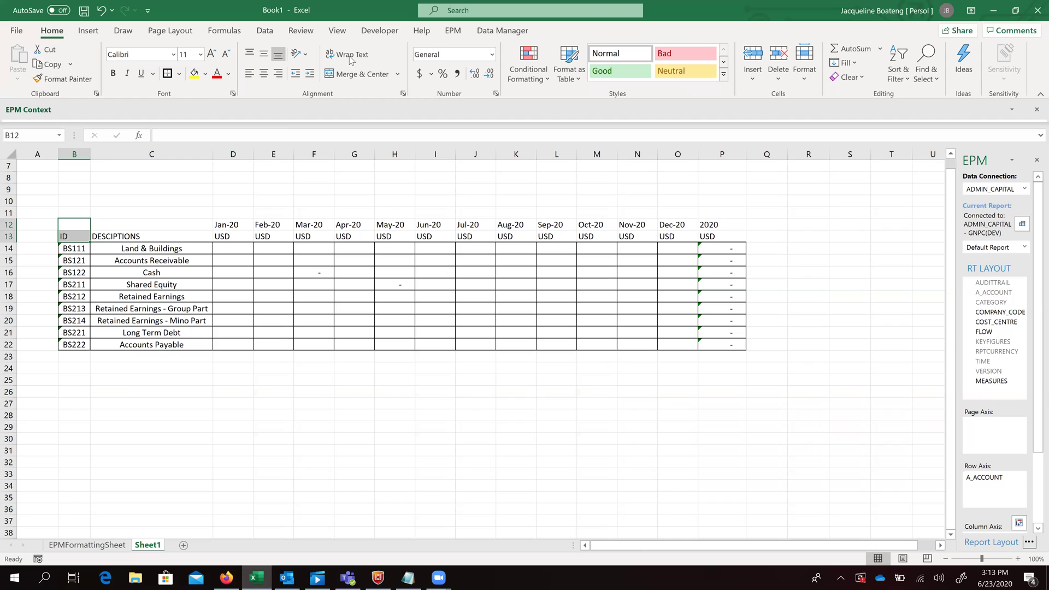
left_click(358, 73)
left_click_drag(141, 224, 141, 232)
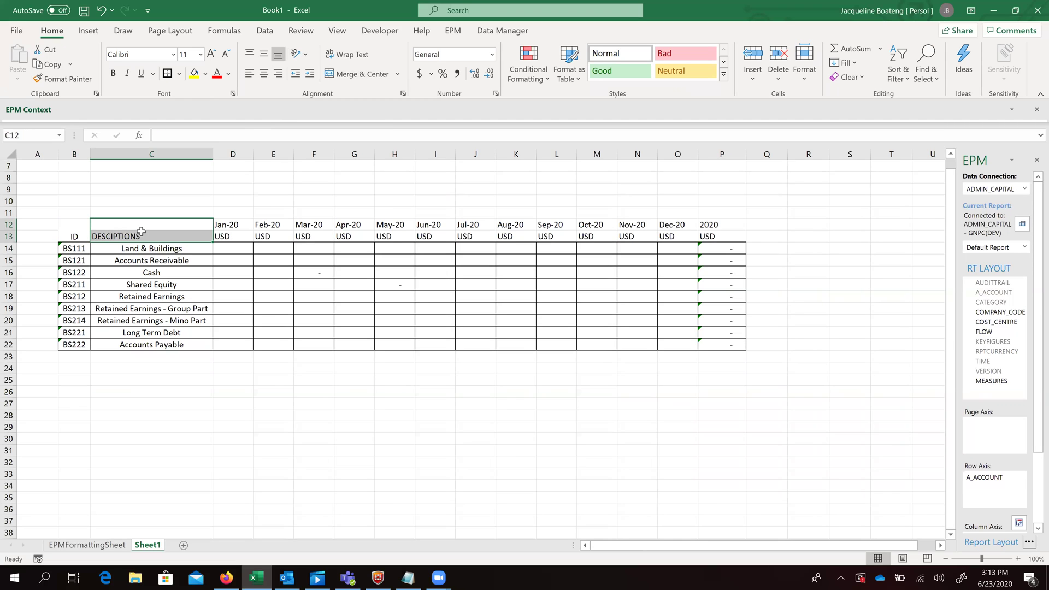
left_click(366, 77)
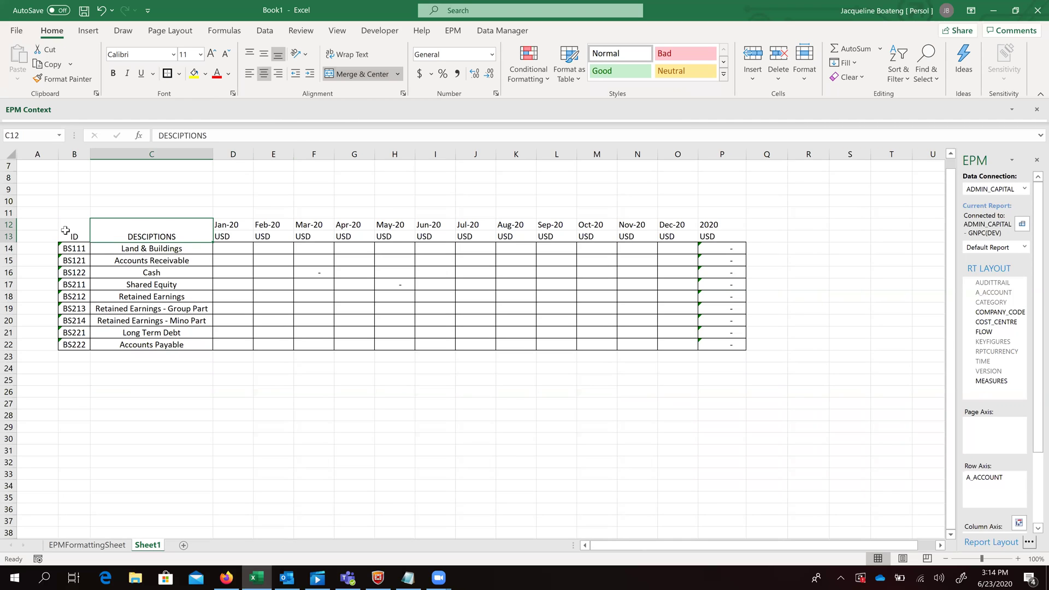
left_click(67, 229)
left_click(264, 53)
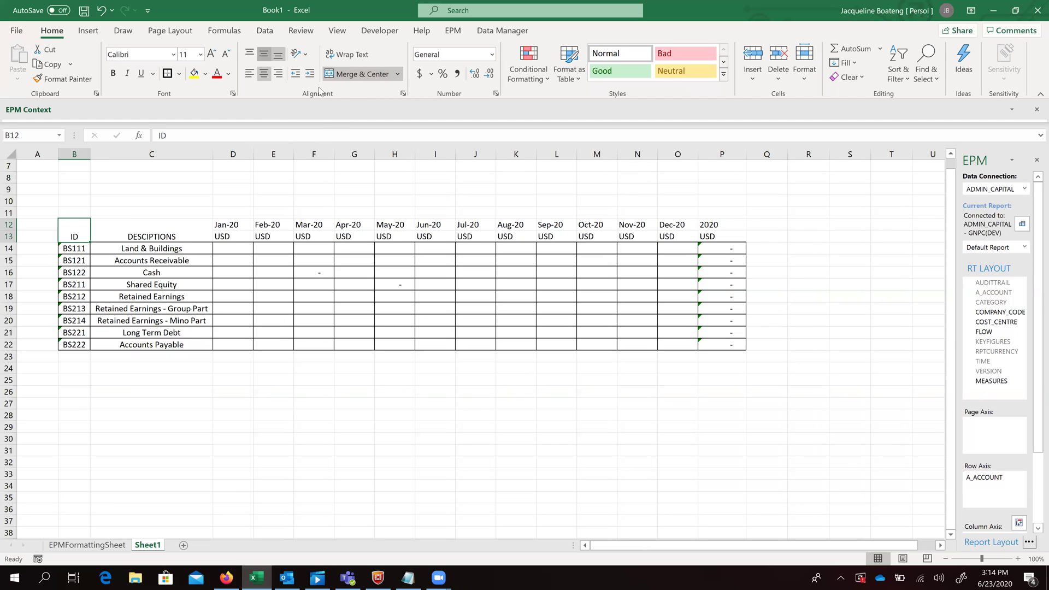
key("Right")
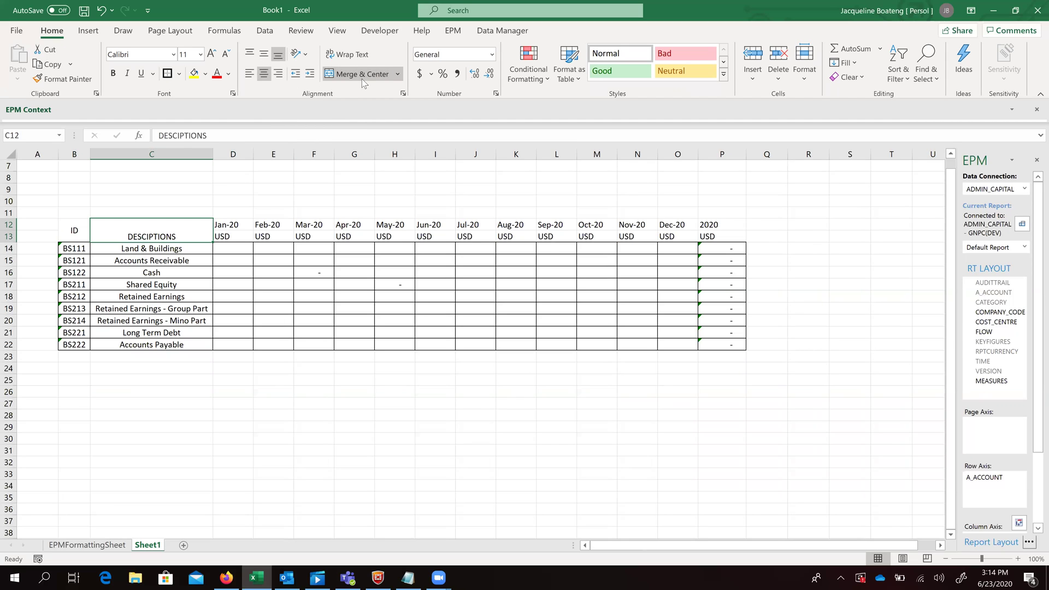
left_click(264, 54)
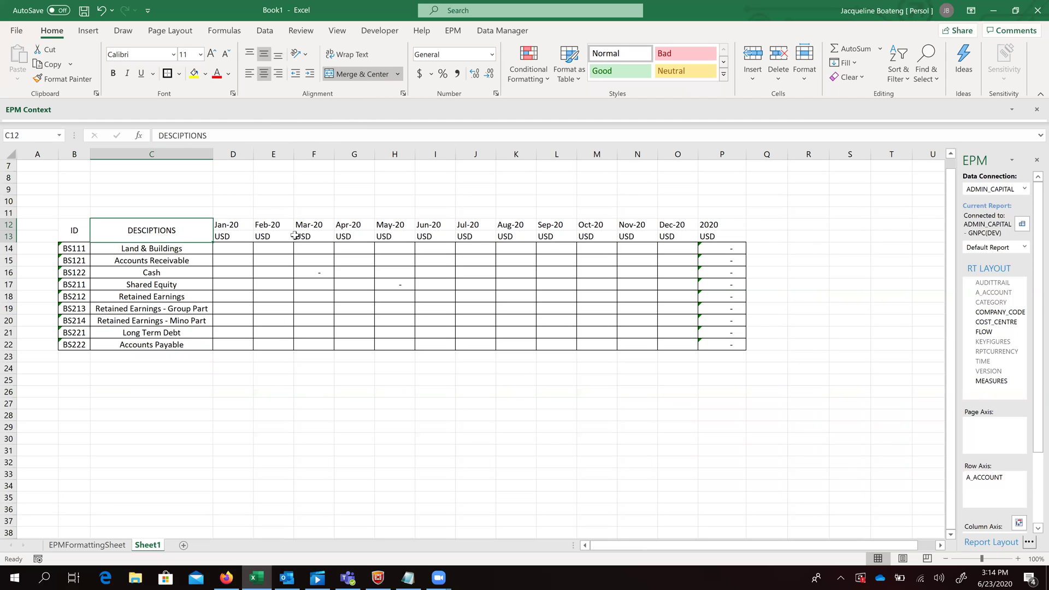
- Copy the ID heading's formatting onto DESCIPTIONS, then pick up the Jan-20 header formatting
left_click(74, 224)
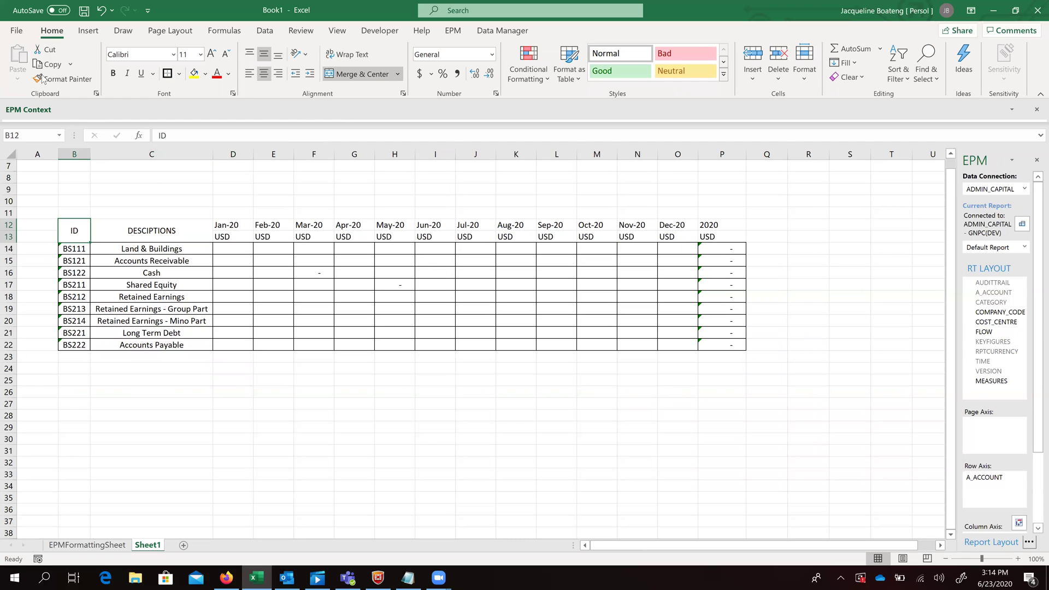
left_click(60, 80)
left_click(164, 231)
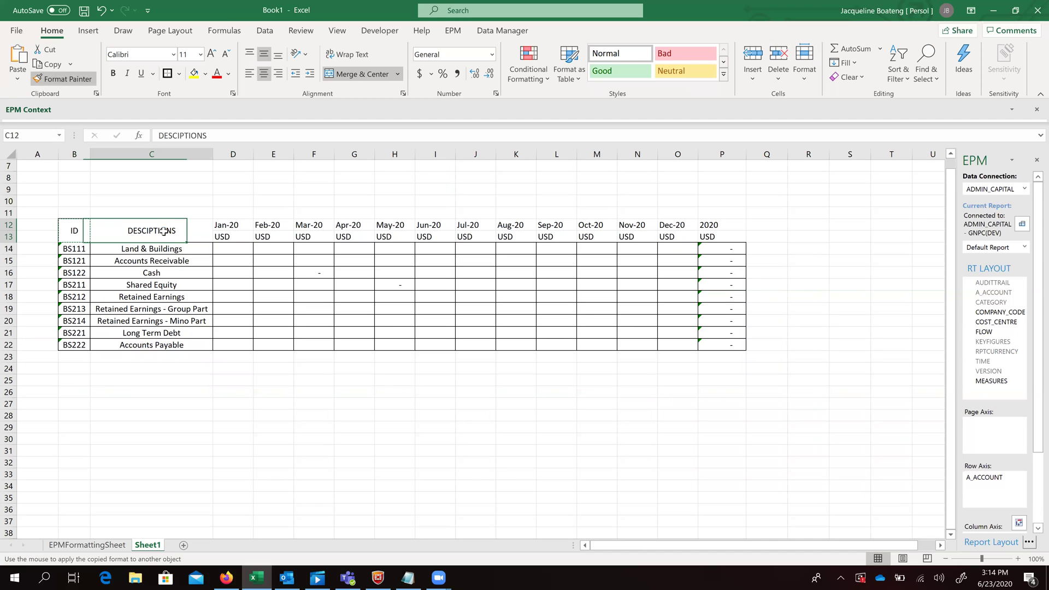
left_click(235, 230)
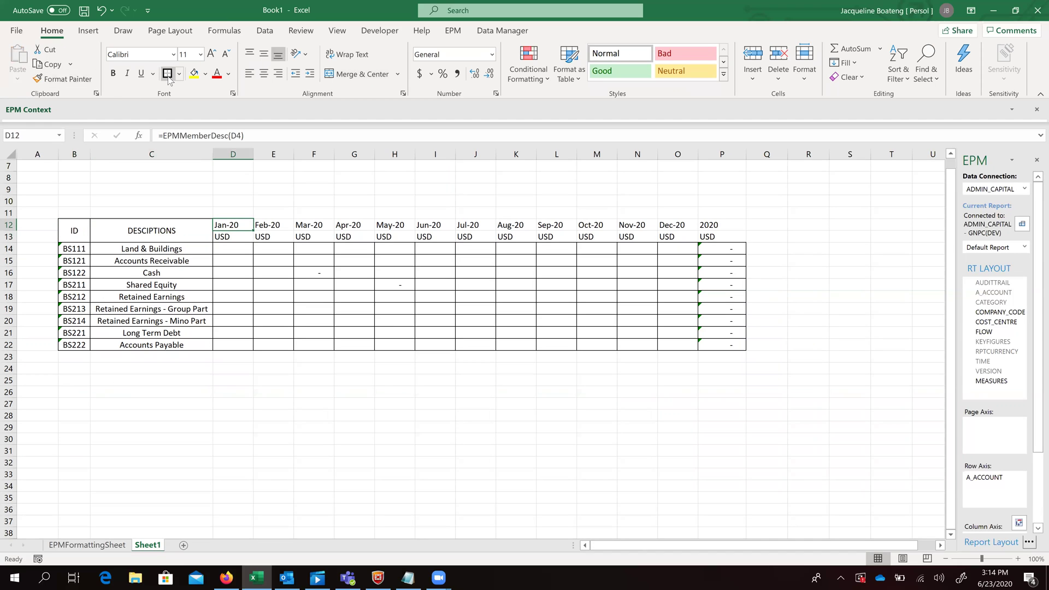
left_click(60, 79)
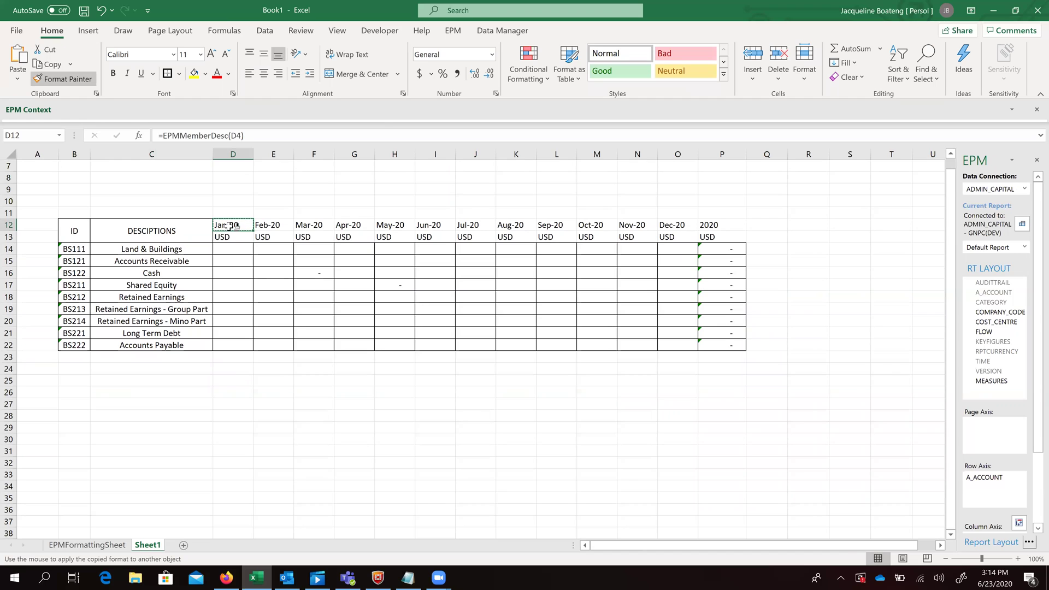
- Paint the Jan-20 header format across D12:P13, then give B12:P13 dark grey fill and white text
mouse_move(232, 229)
left_mouse_down()
mouse_move(632, 224)
mouse_move(731, 236)
left_mouse_up()
key("Escape")
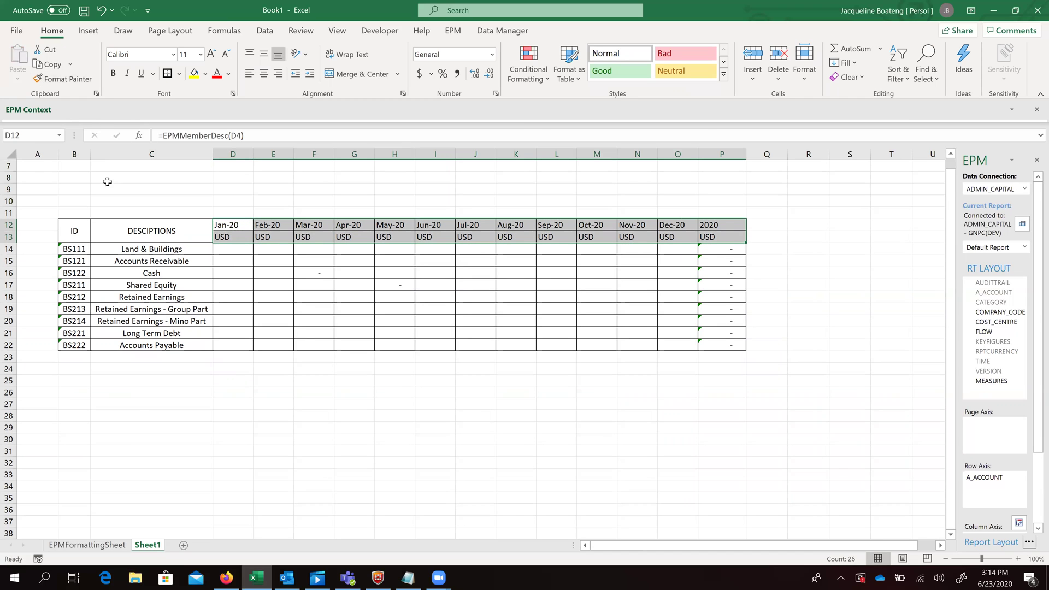
left_click_drag(79, 228, 729, 237)
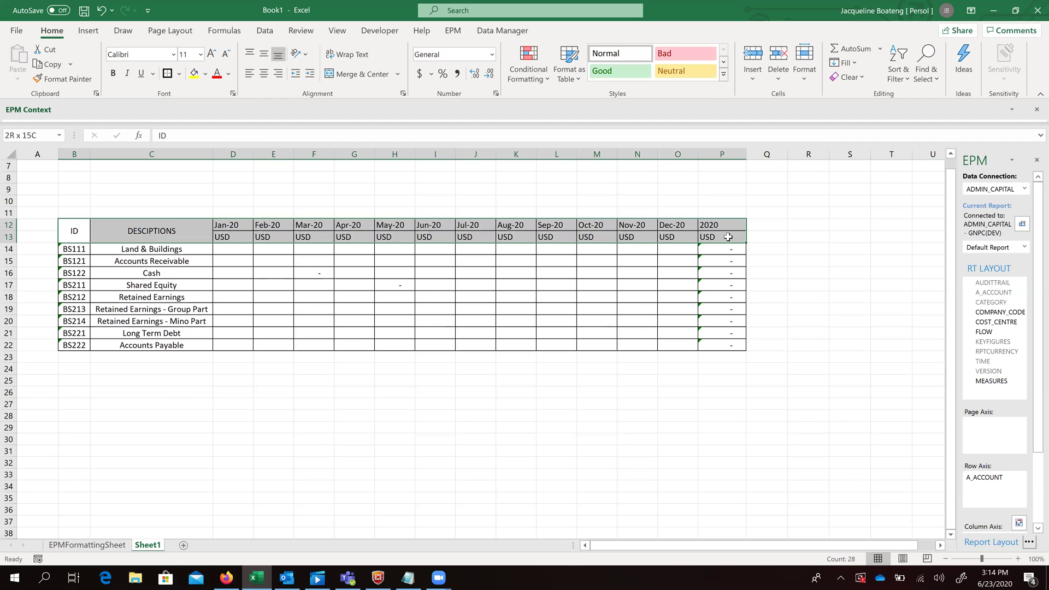
left_click(206, 73)
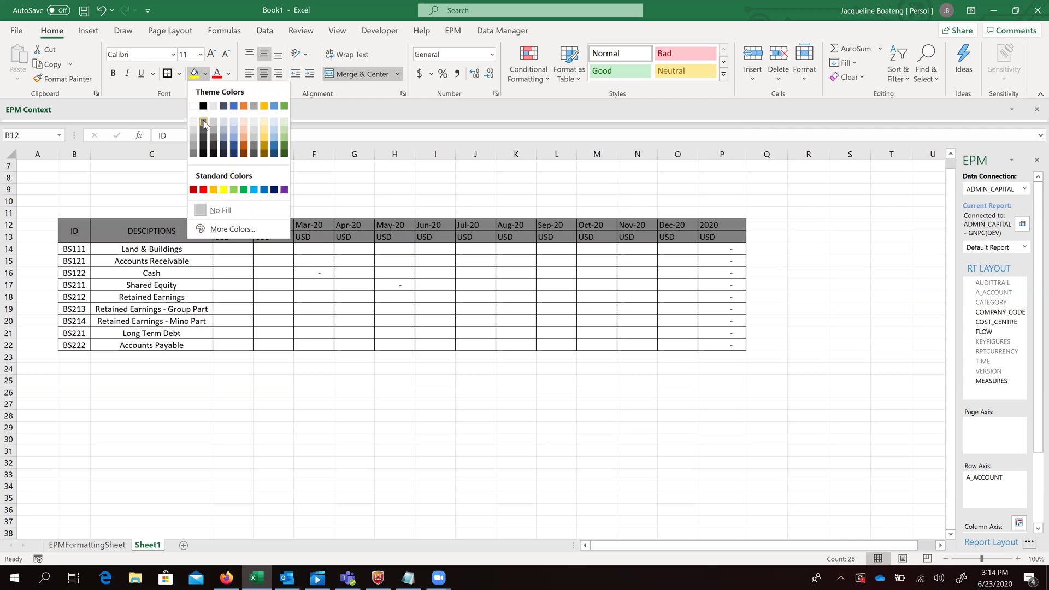
left_click(203, 123)
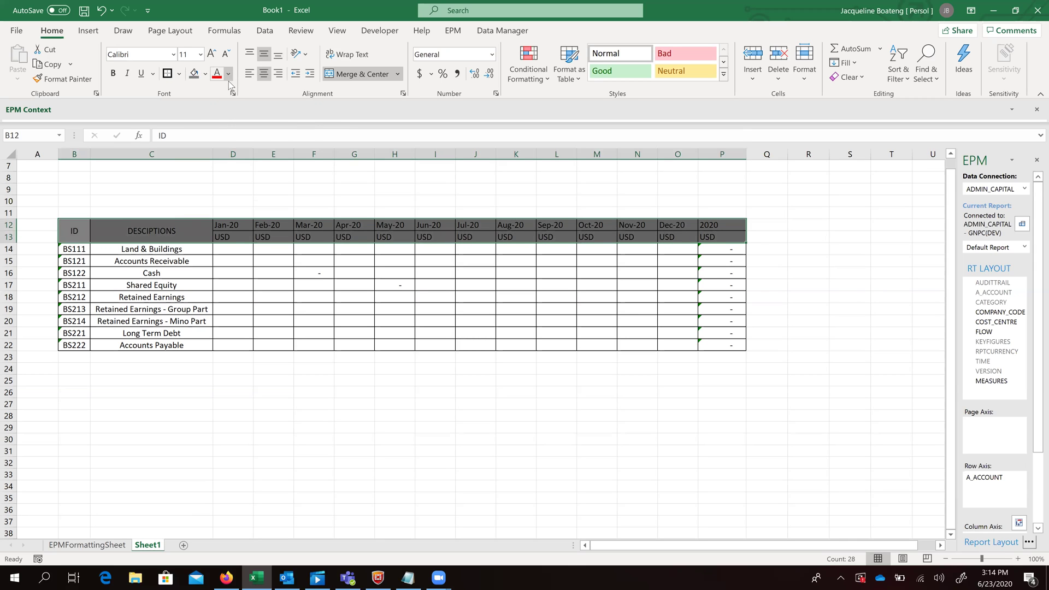
left_click(229, 75)
left_click(217, 124)
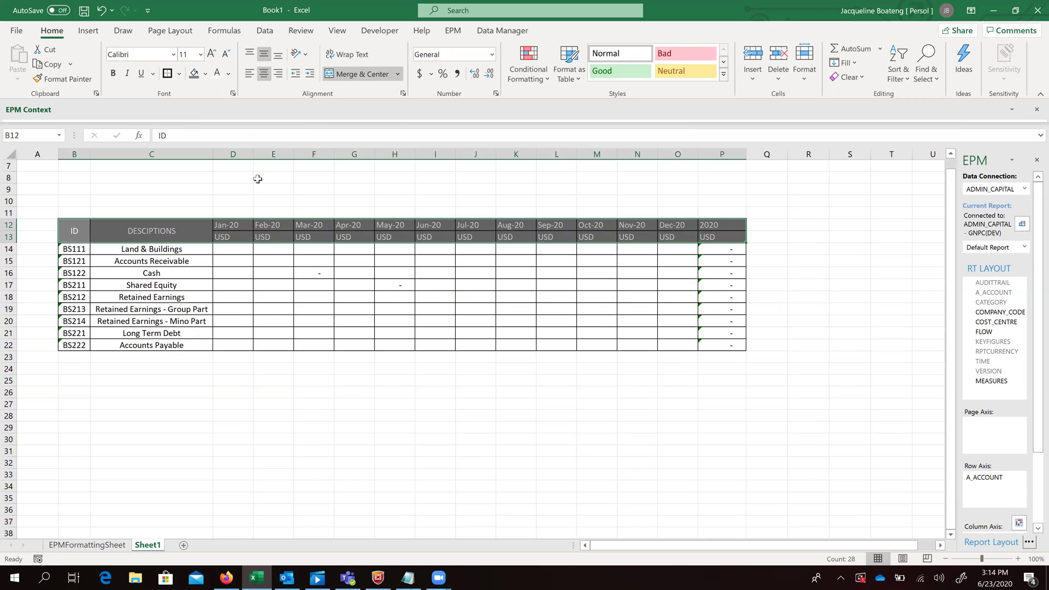
left_click(289, 283)
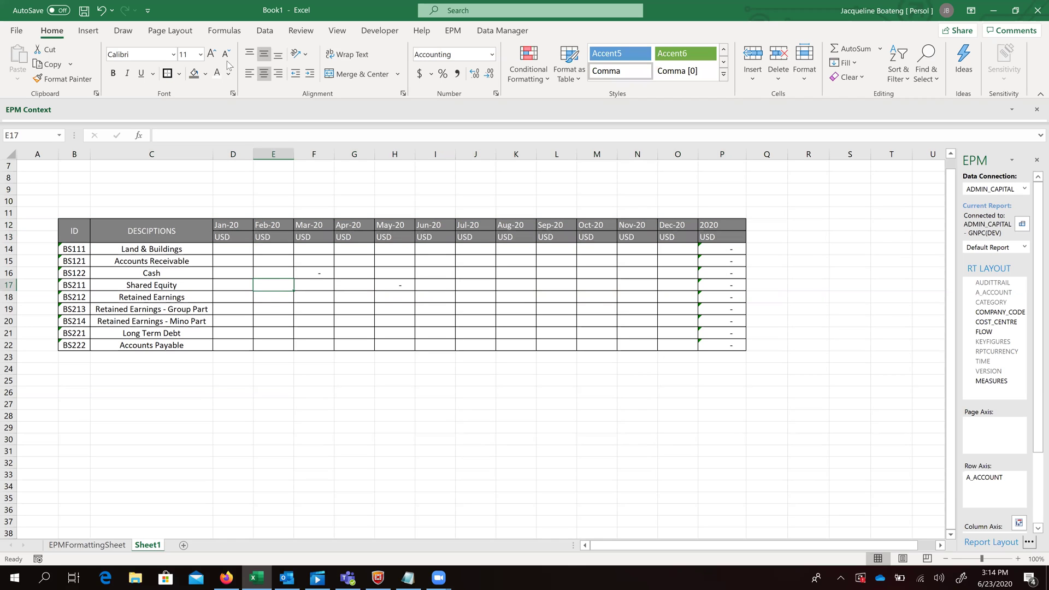
left_click(81, 192)
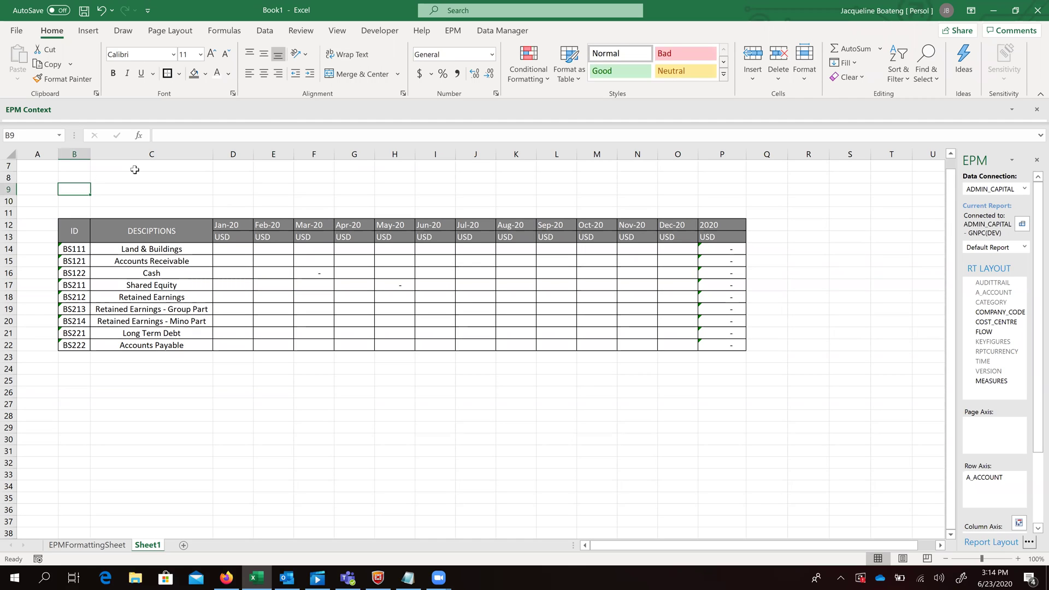
- Type the title 'Budgeted Balance Sheet' in B9 and autofit column B
type("b")
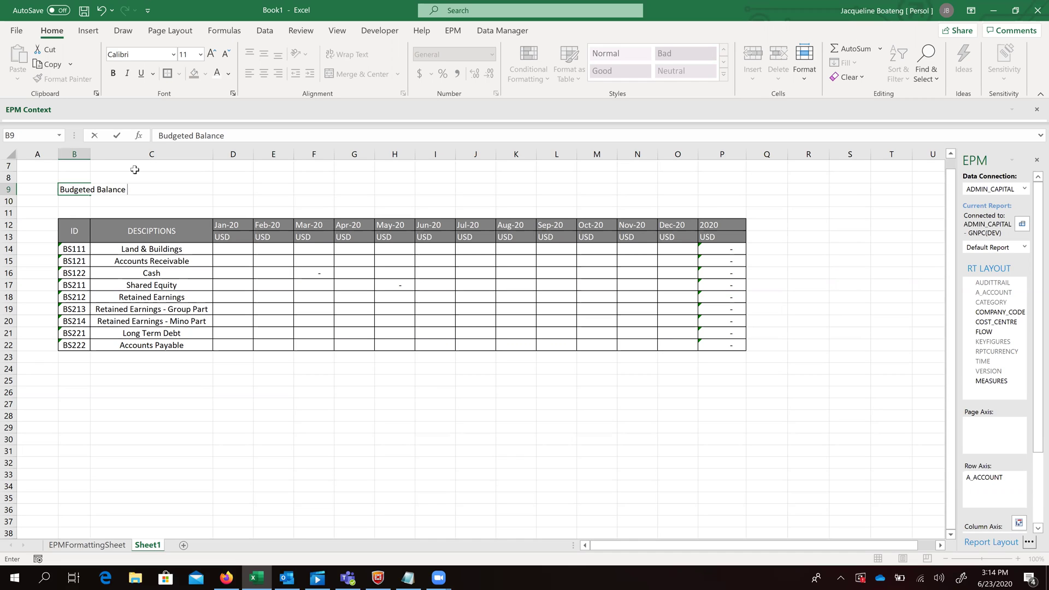
type("eet")
key("Return")
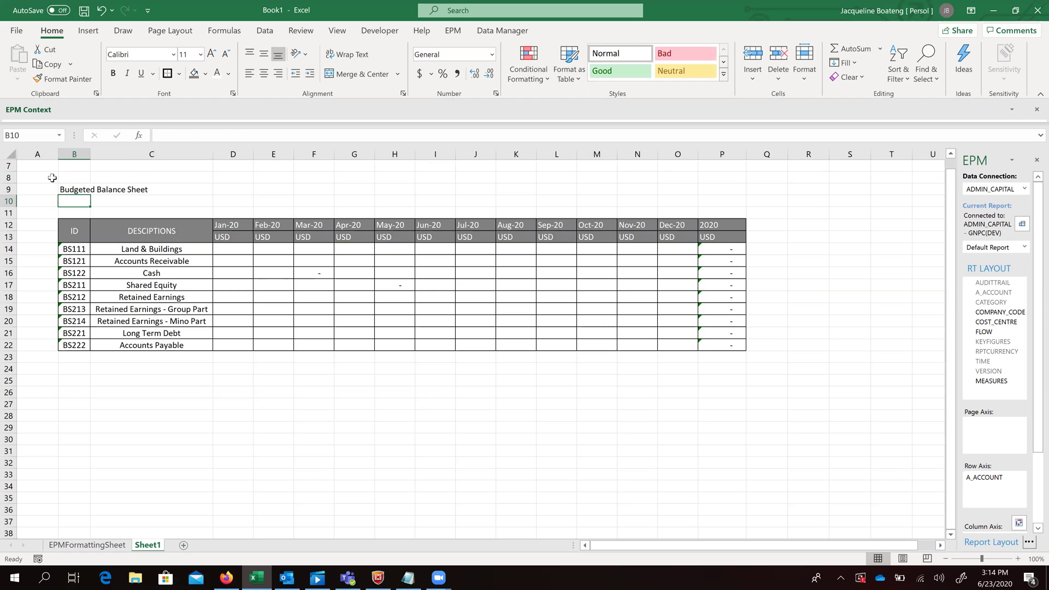
double_click(91, 153)
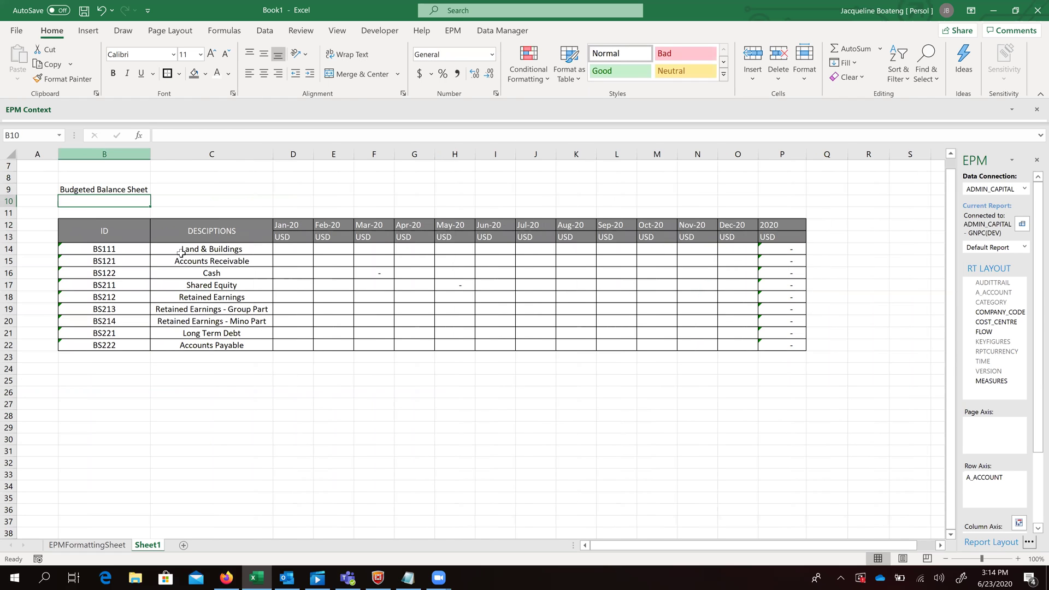
- Set the title to font size 18, refit column B, and insert two blank rows above it
left_click(107, 189)
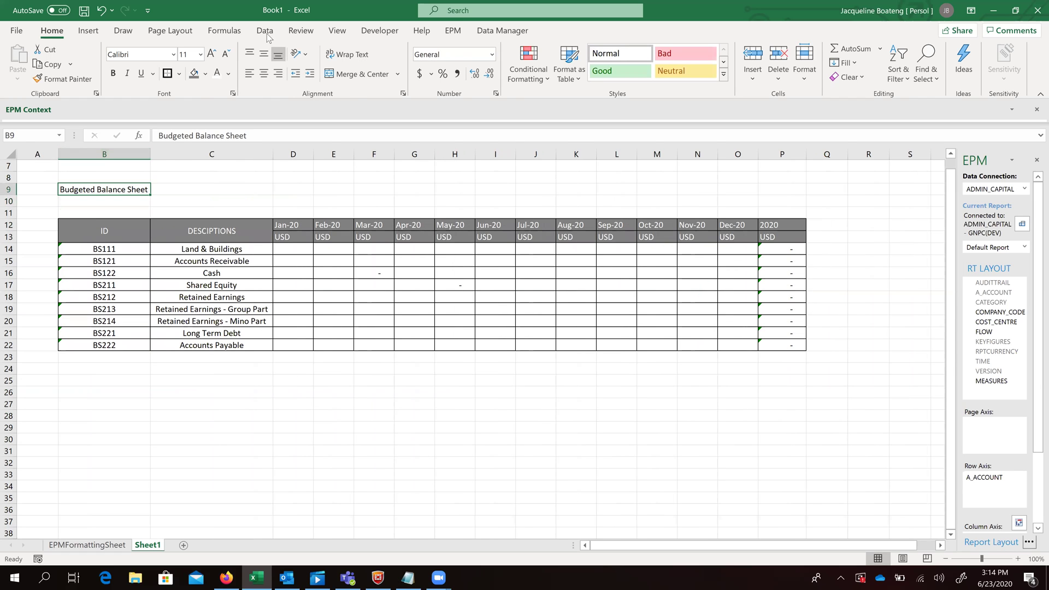
left_click(201, 55)
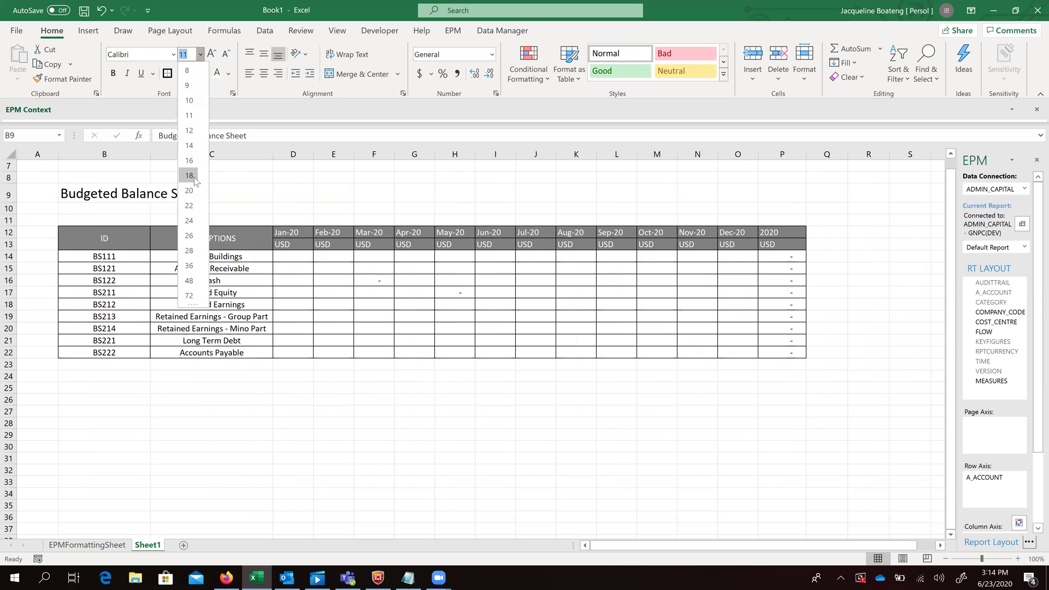
left_click(194, 178)
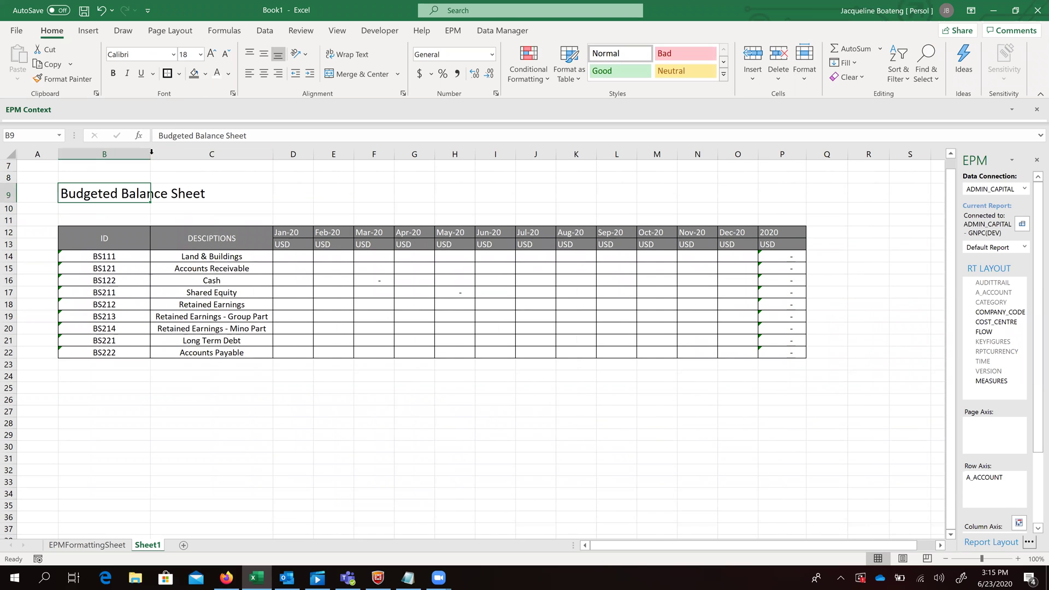
double_click(151, 153)
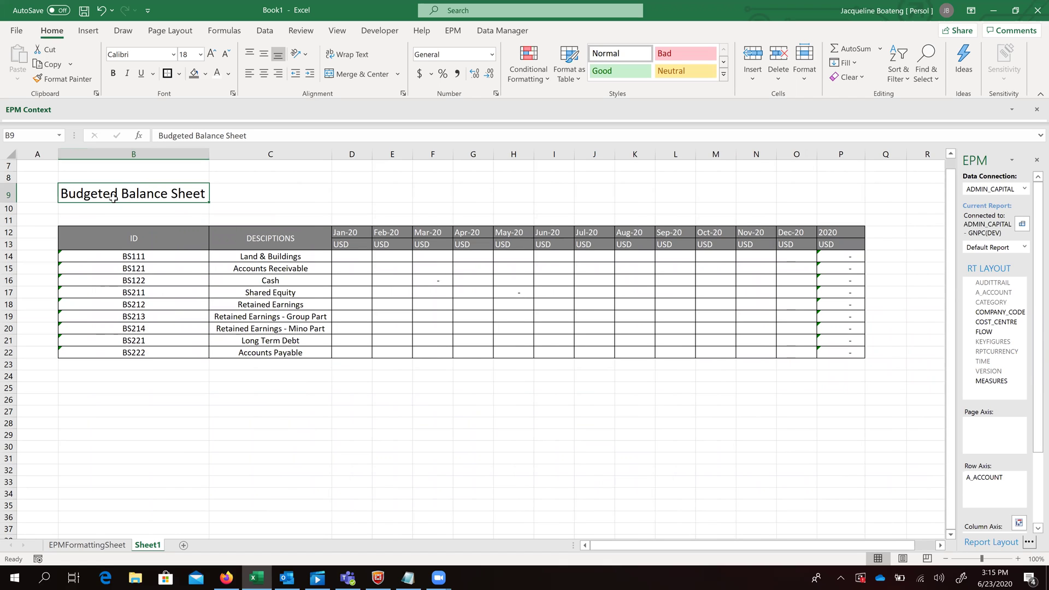
left_click(180, 176)
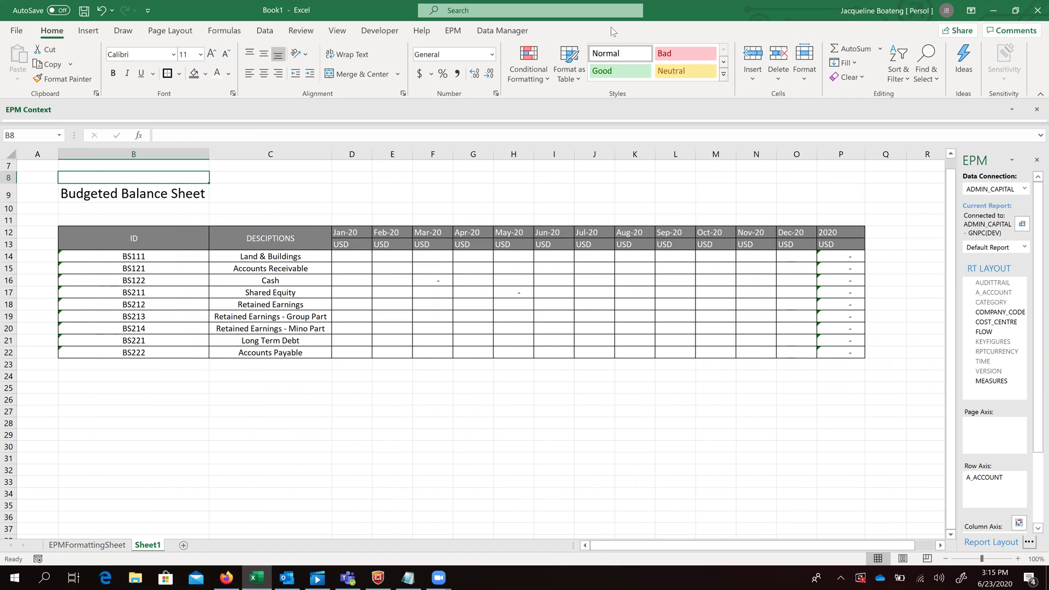
key("F4")
key("F4")
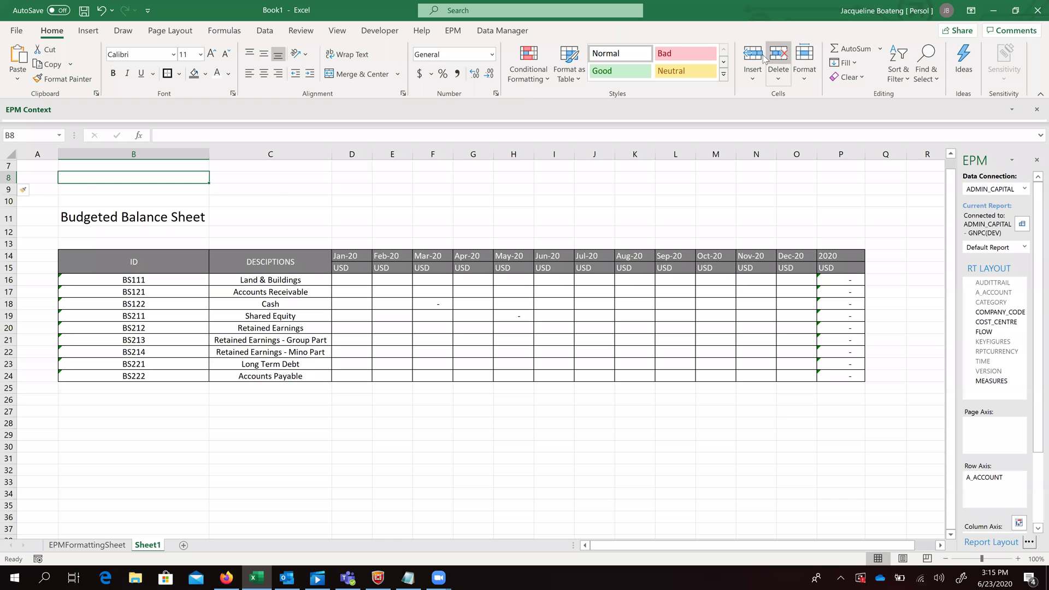
- Paste the PERSOL logo above the title in rows 8–9 and make the B11 title bold
left_click(91, 188)
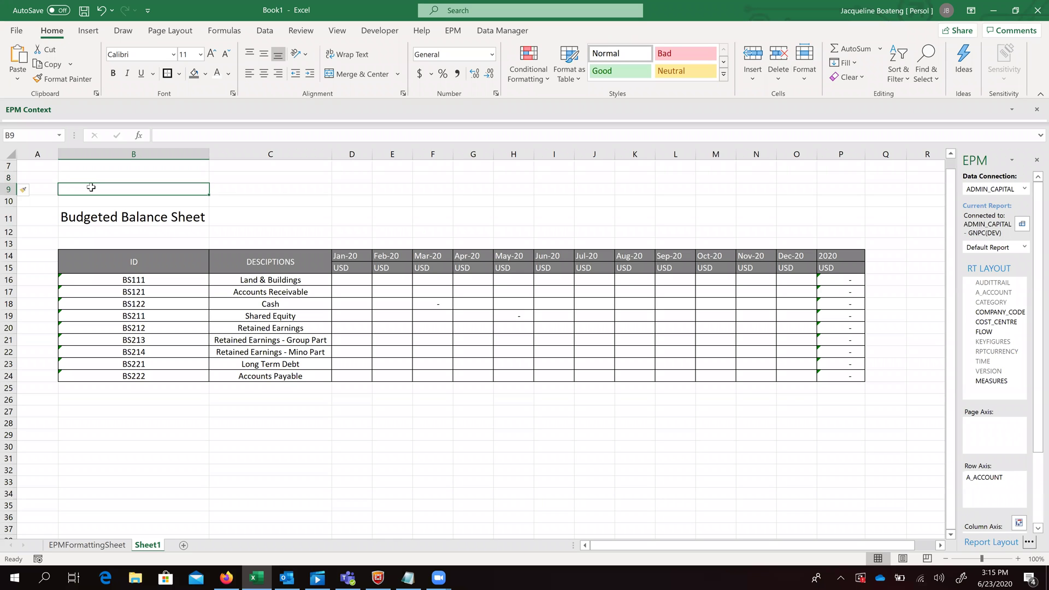
key("ctrl+v")
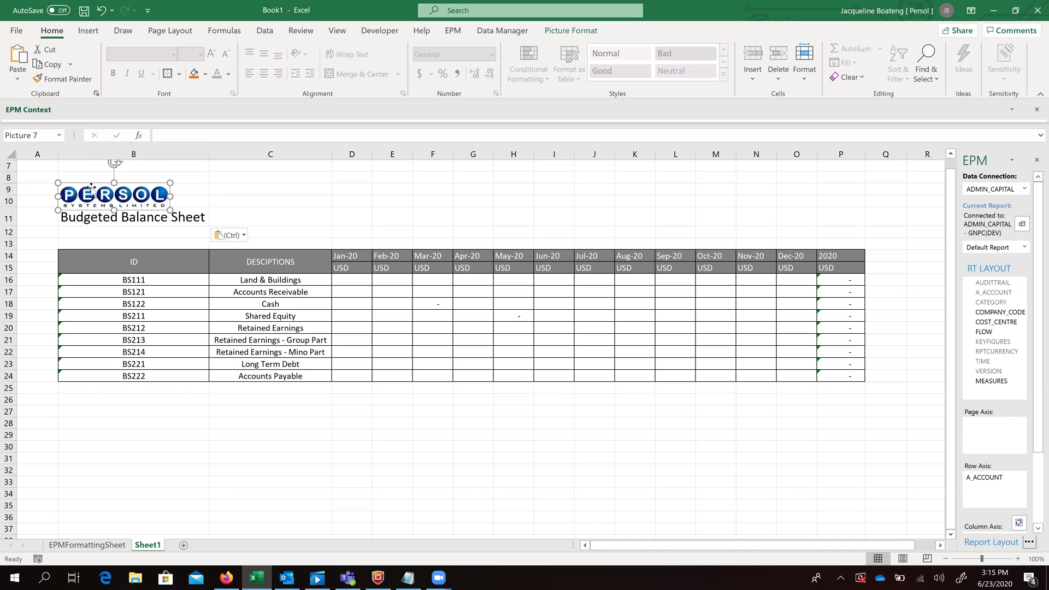
left_click_drag(143, 208, 166, 198)
left_click(213, 200)
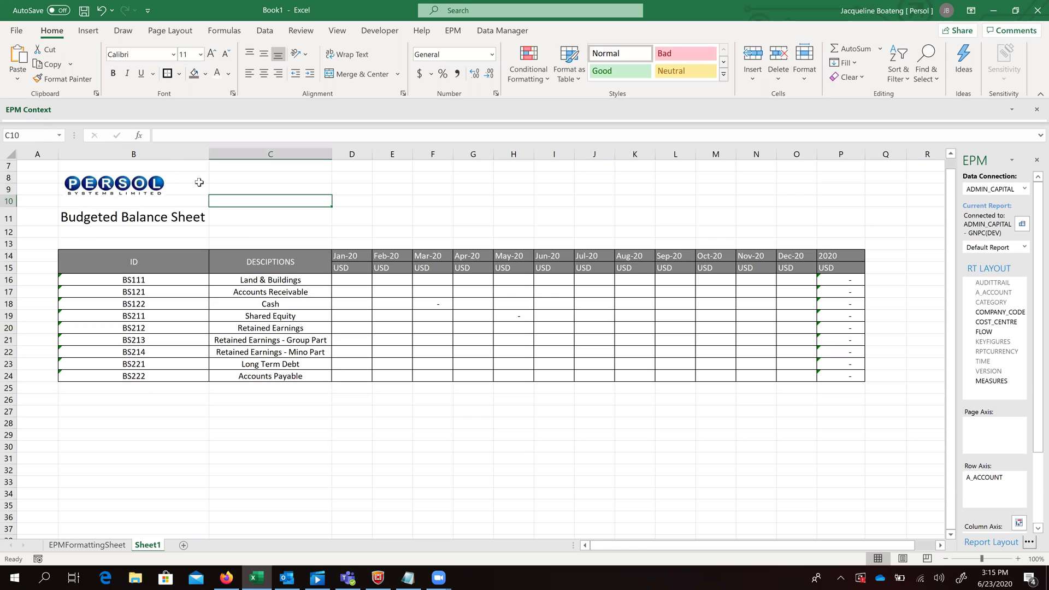
left_click(134, 215)
left_click(114, 75)
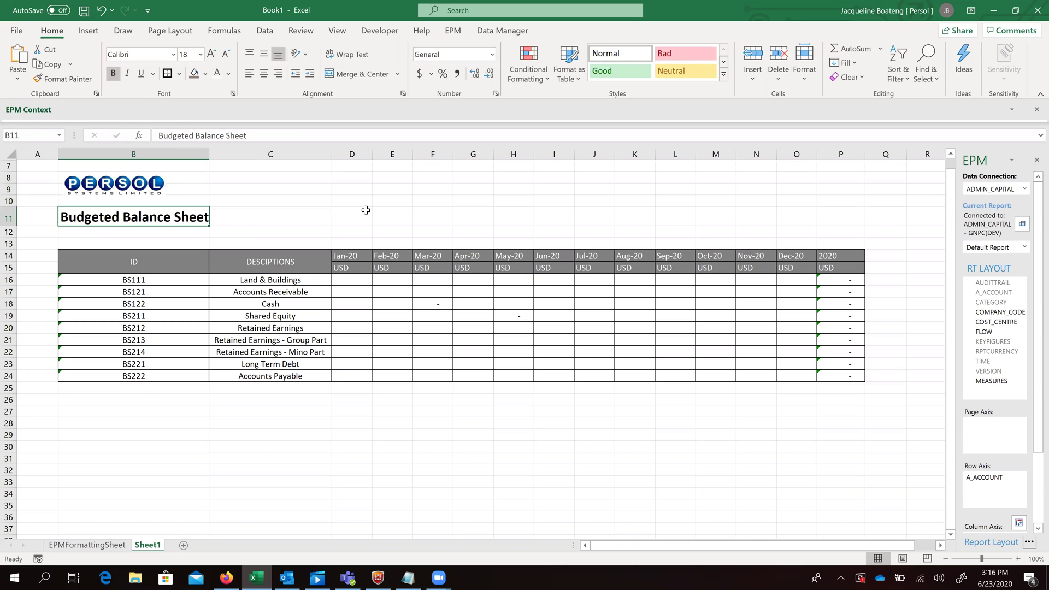
- Hide the sheet's row and column headings and its gridlines
left_click(365, 210)
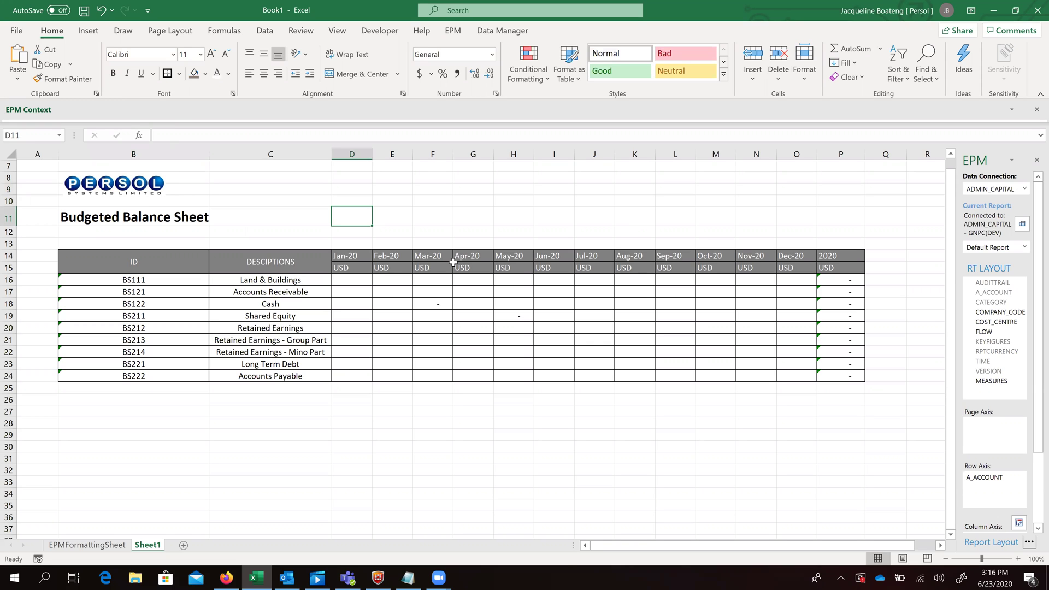
left_click(337, 30)
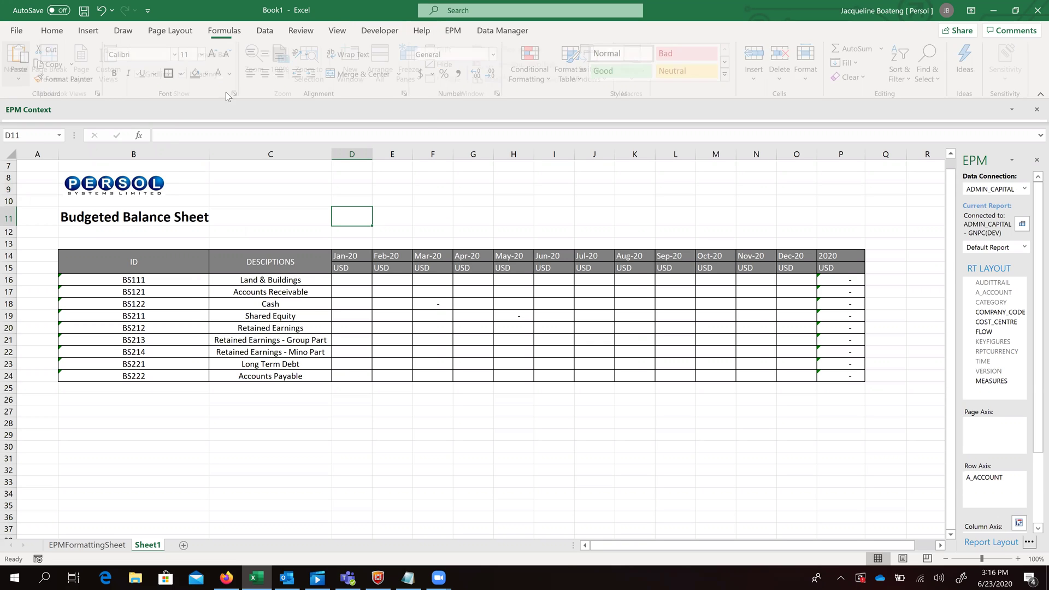
left_click(185, 74)
left_click(149, 78)
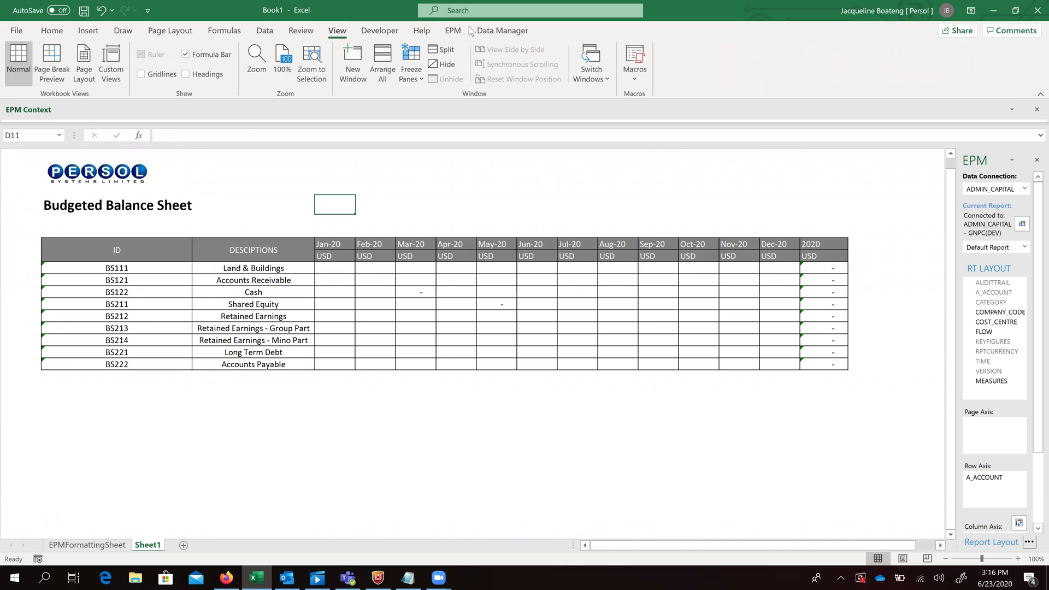
- Centre the month labels (Jan-20 through 2020) and USD header row in D14:P15
left_click(448, 31)
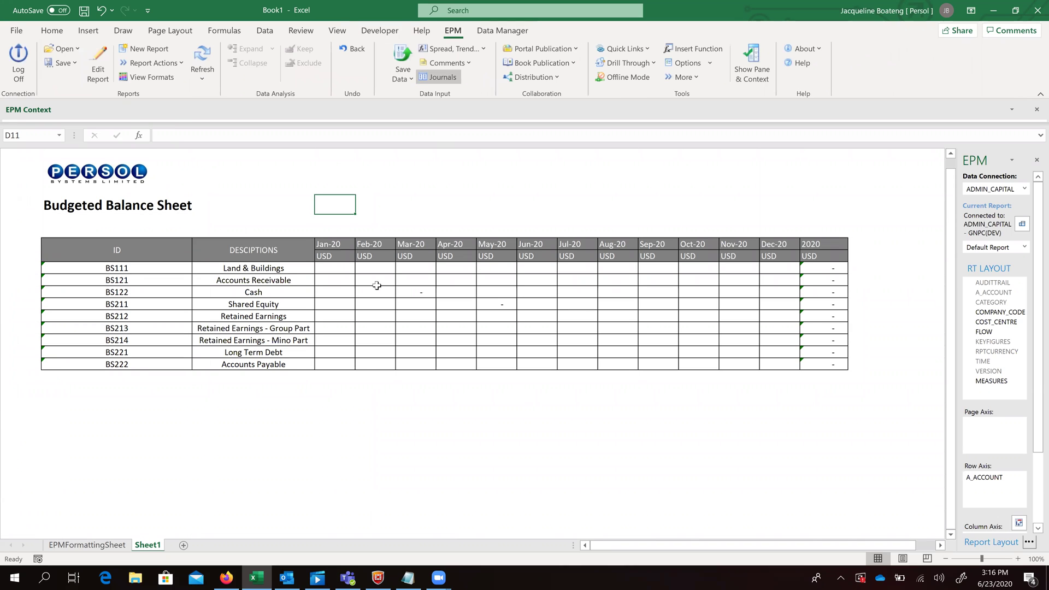
left_click_drag(327, 245, 823, 254)
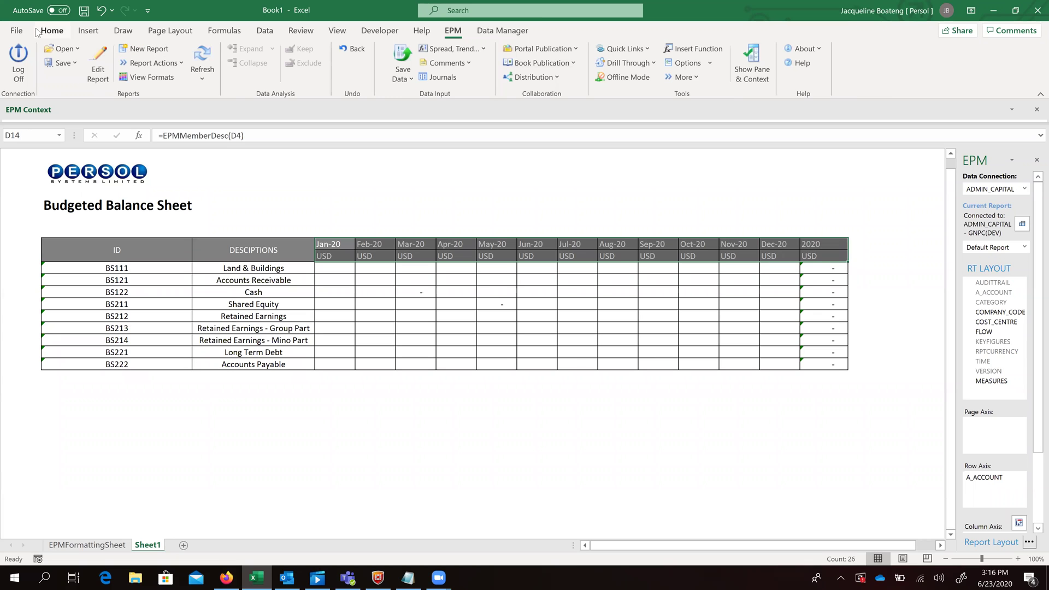
left_click(55, 32)
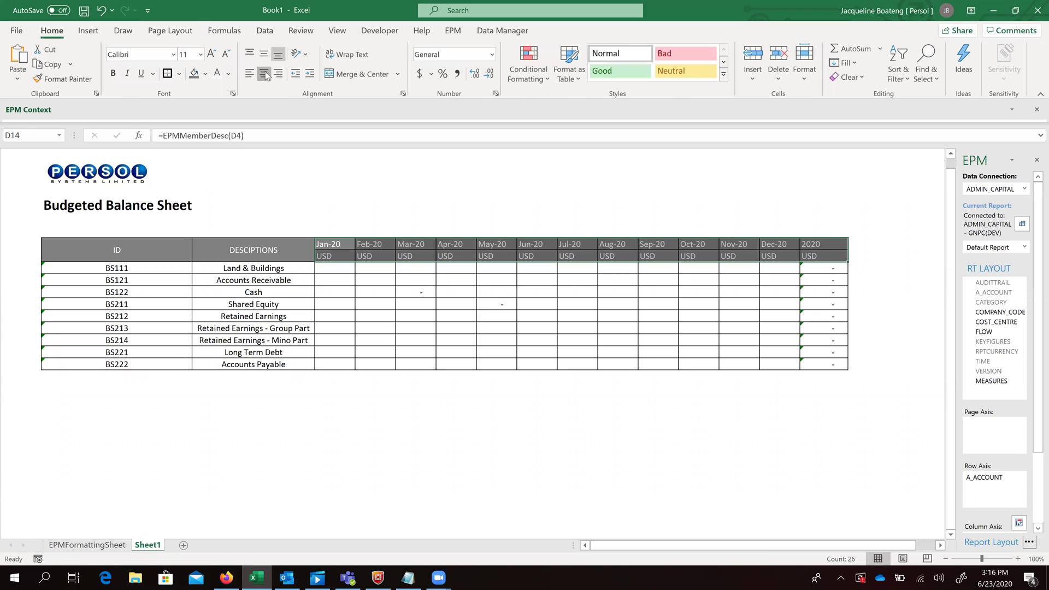
left_click(265, 74)
left_click(429, 177)
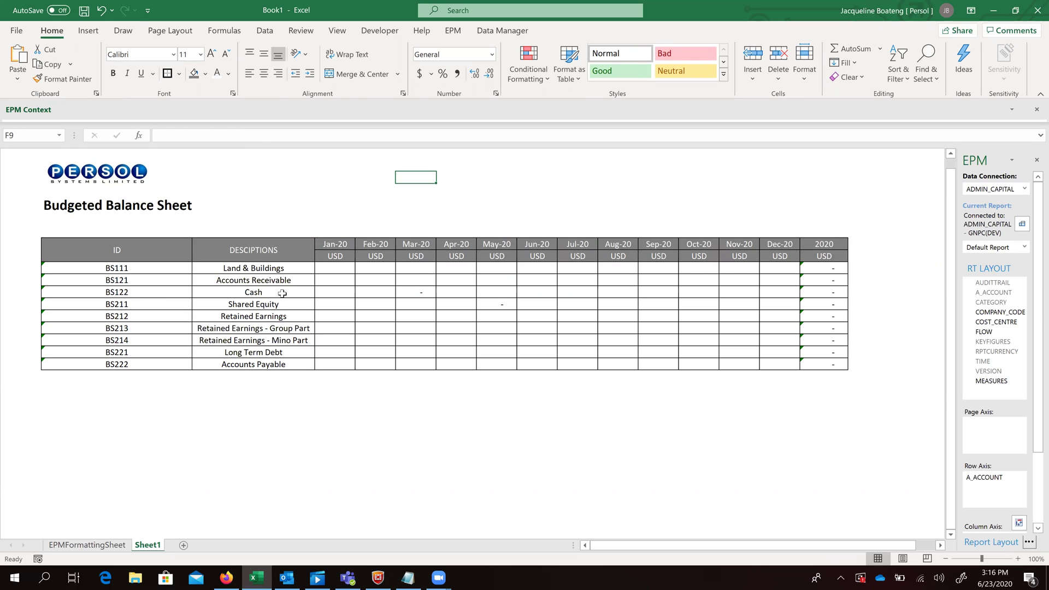
- Check the BS122 and BS111 ID cells, then select the Jan-20 Cash cell
left_click(145, 295)
left_click(125, 265)
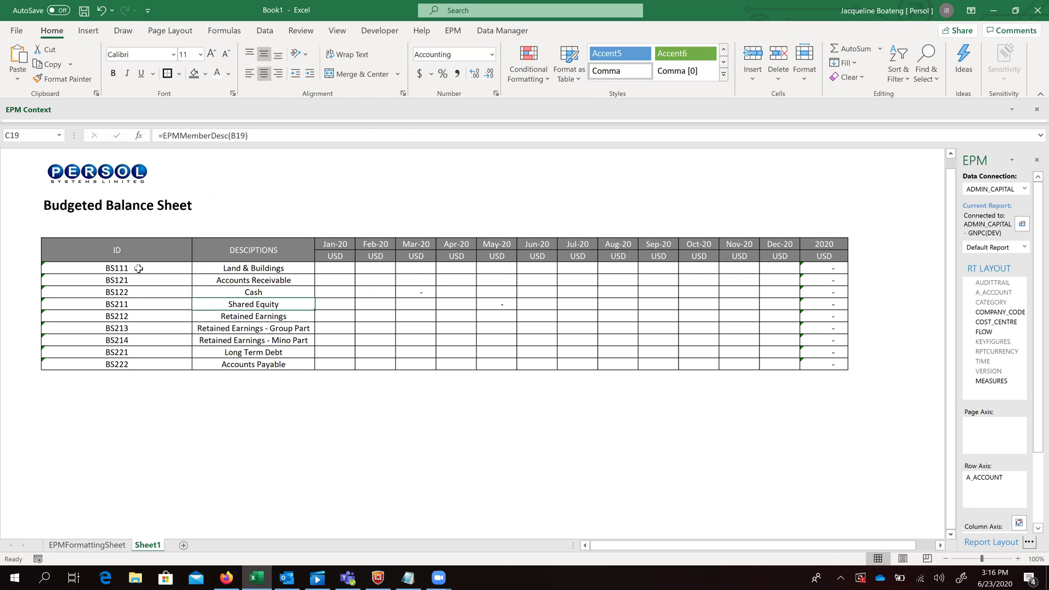
left_click(318, 294)
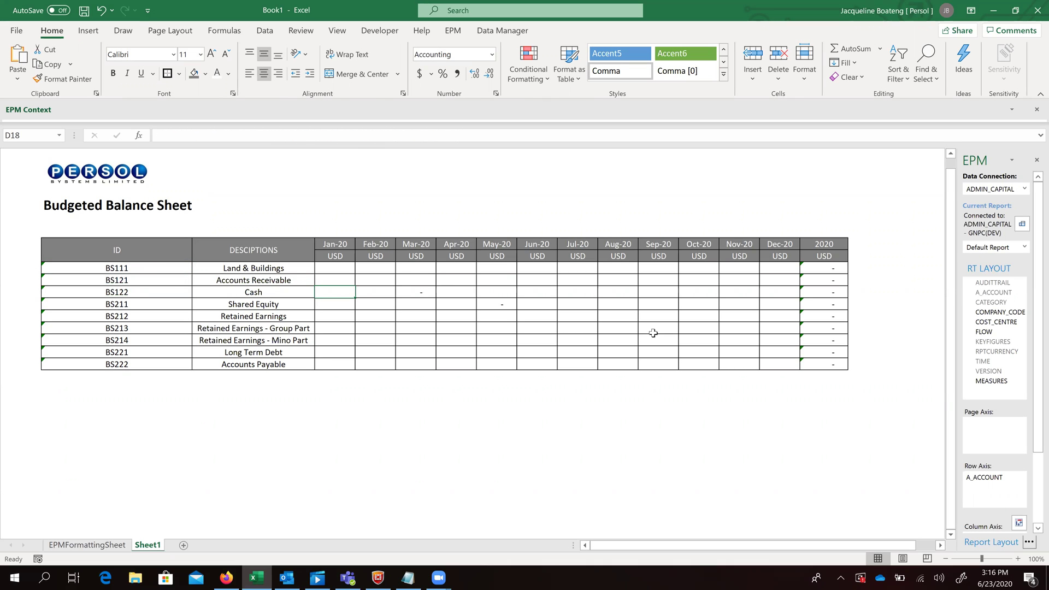
- Enter 50,000 in cell H18 (May-20, Cash), making the 2020 total 50,000.00
left_click(497, 291)
left_click(455, 30)
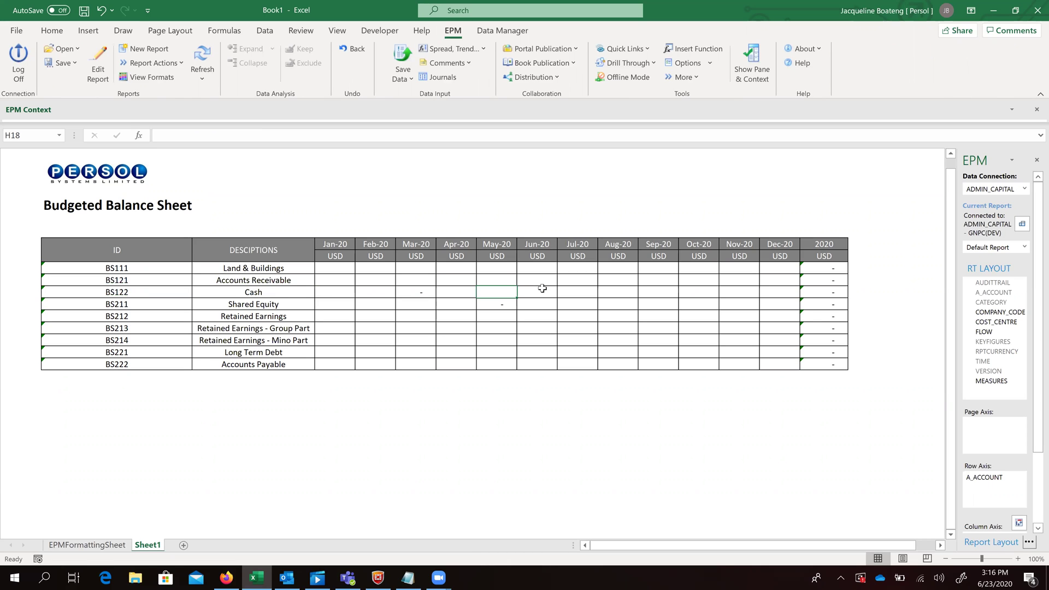
type("5")
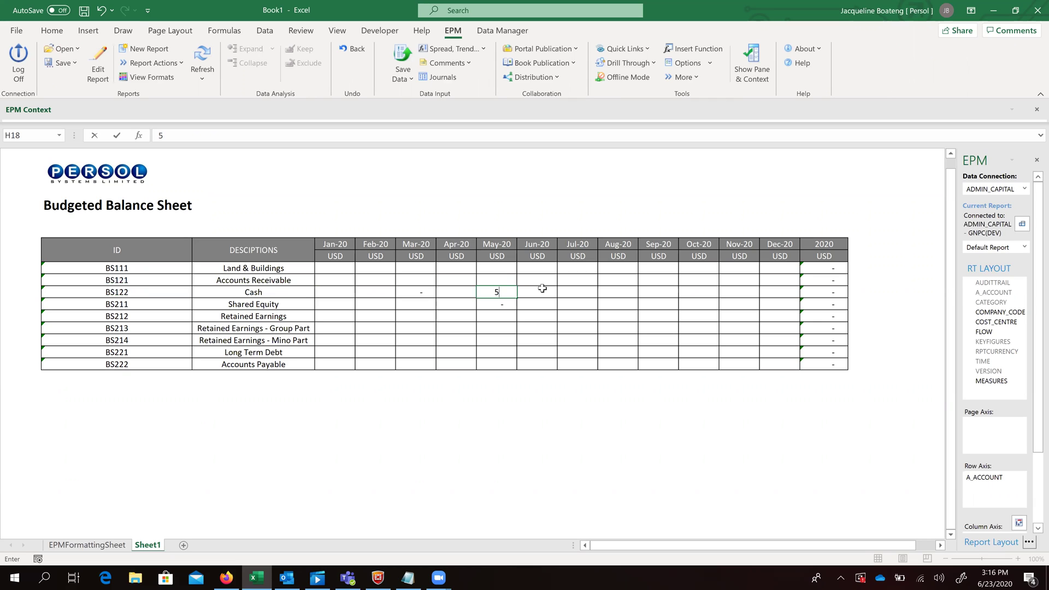
type("0,000")
key("Return")
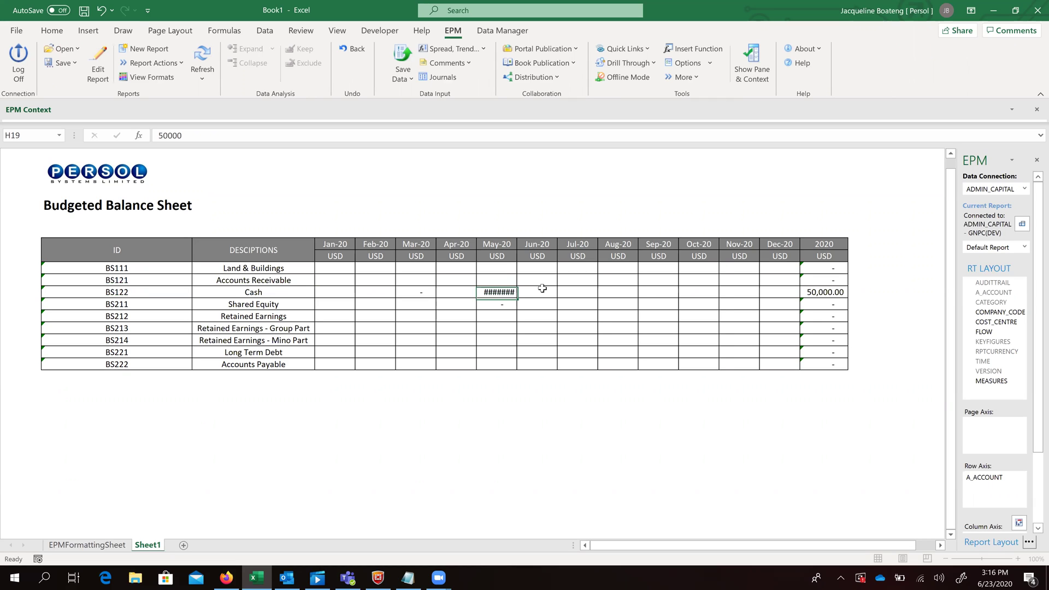
left_click(506, 291)
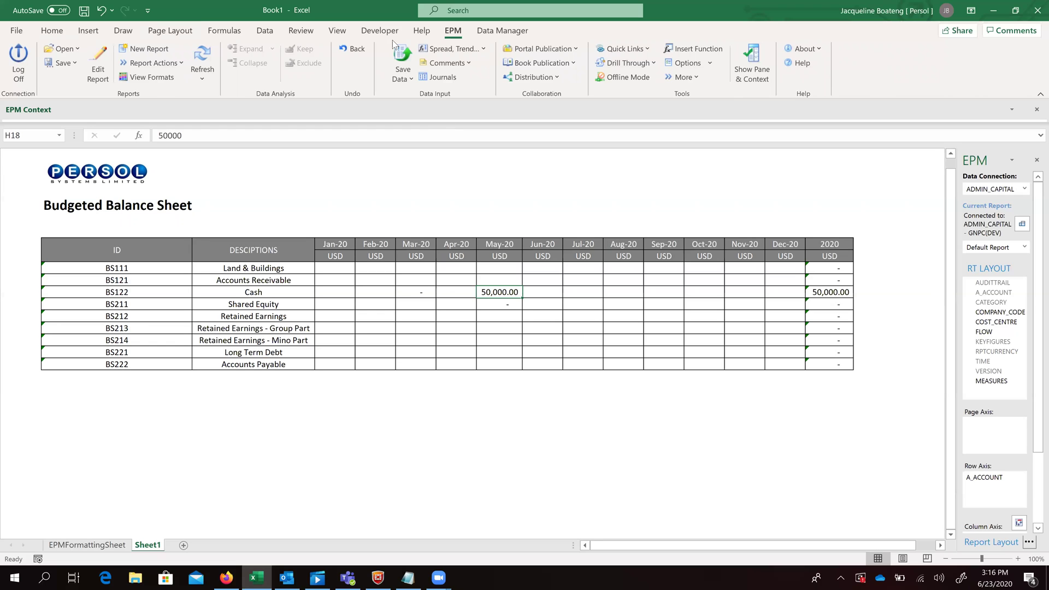
- Save the 50,000.00 May-20 Cash record to the ADMIN_CAPITAL model and close the results log
left_click(404, 55)
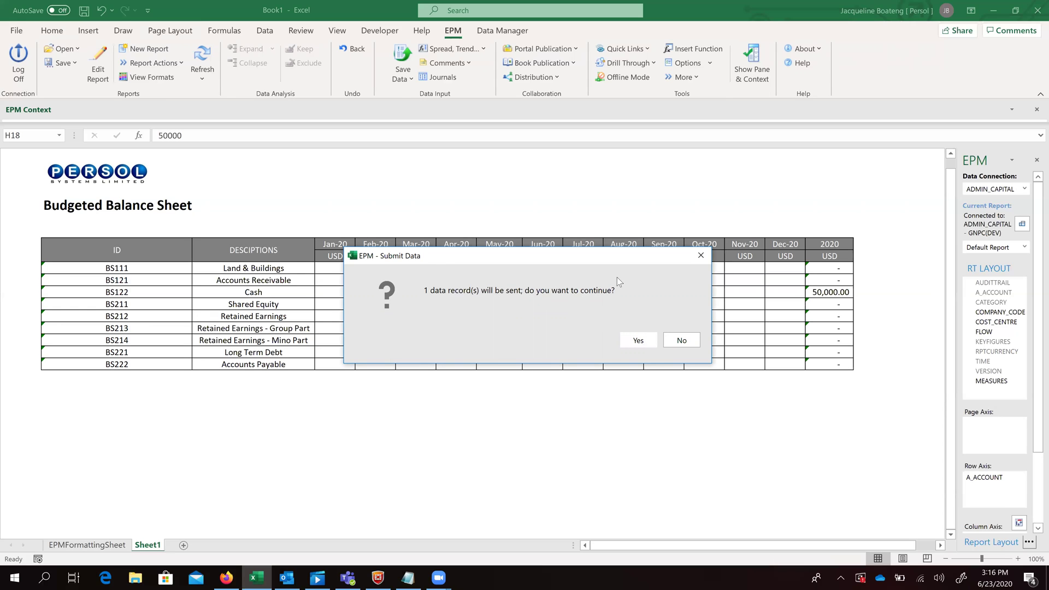
left_click(639, 340)
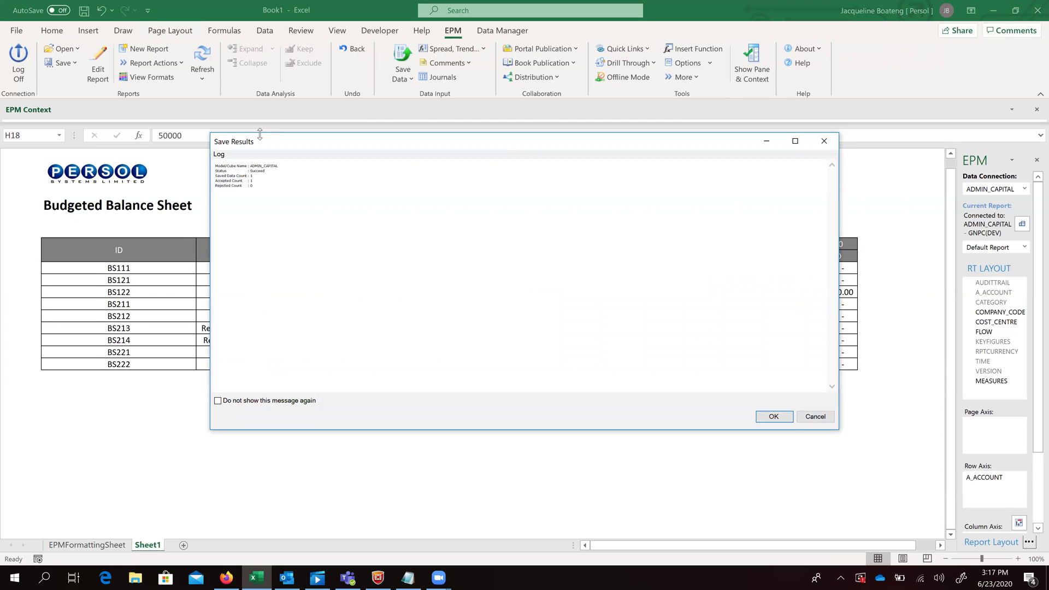
left_click(774, 416)
left_click(456, 338)
left_click(547, 317)
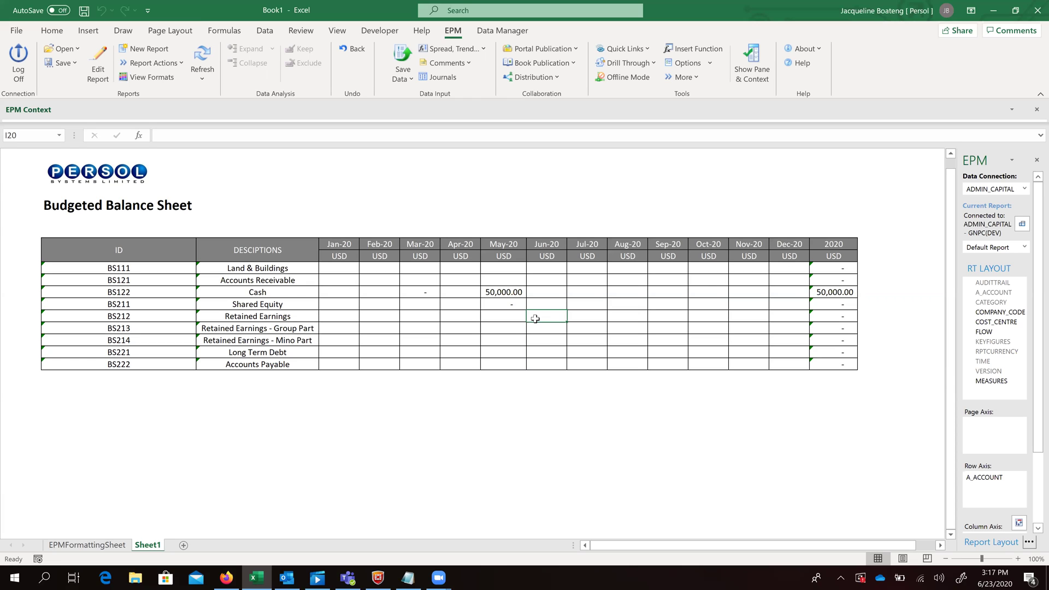
- Delete the May-20 Cash value and refresh, bringing 50,000.00 back from the database
left_click(500, 292)
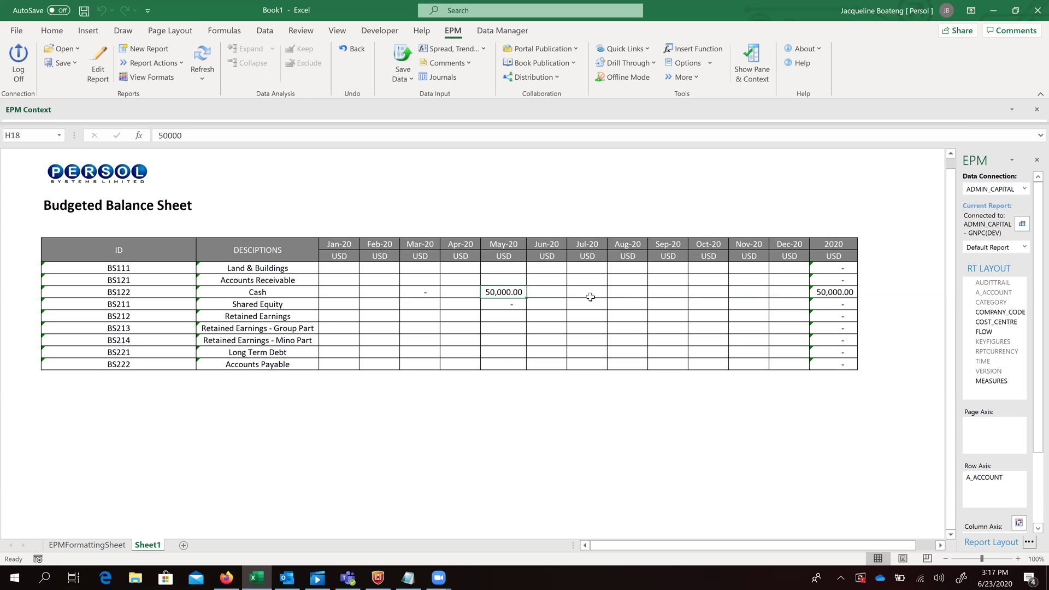
key("Delete")
key("Return")
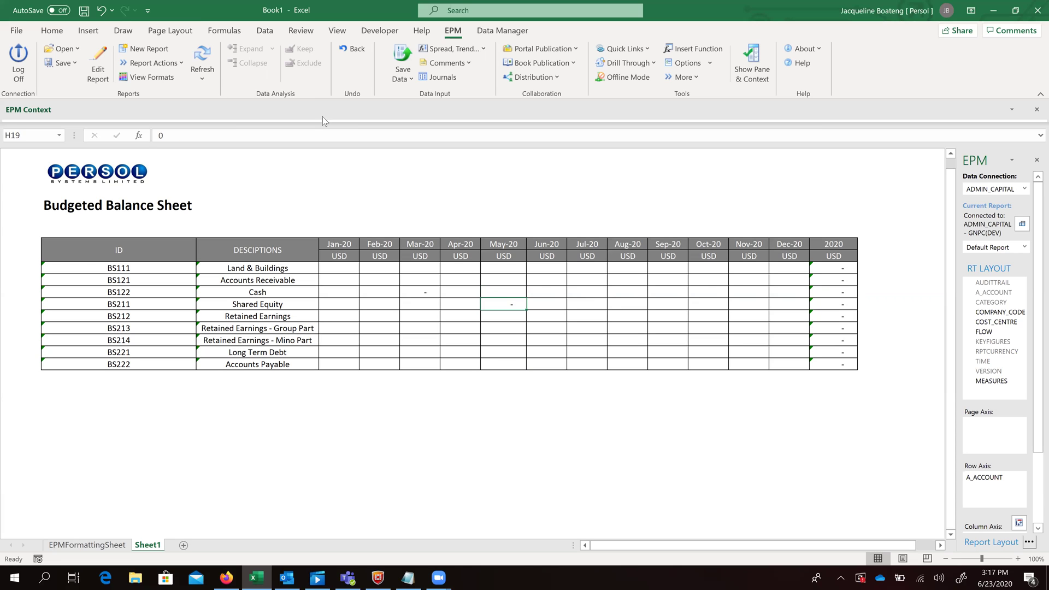
left_click(201, 55)
left_click(507, 293)
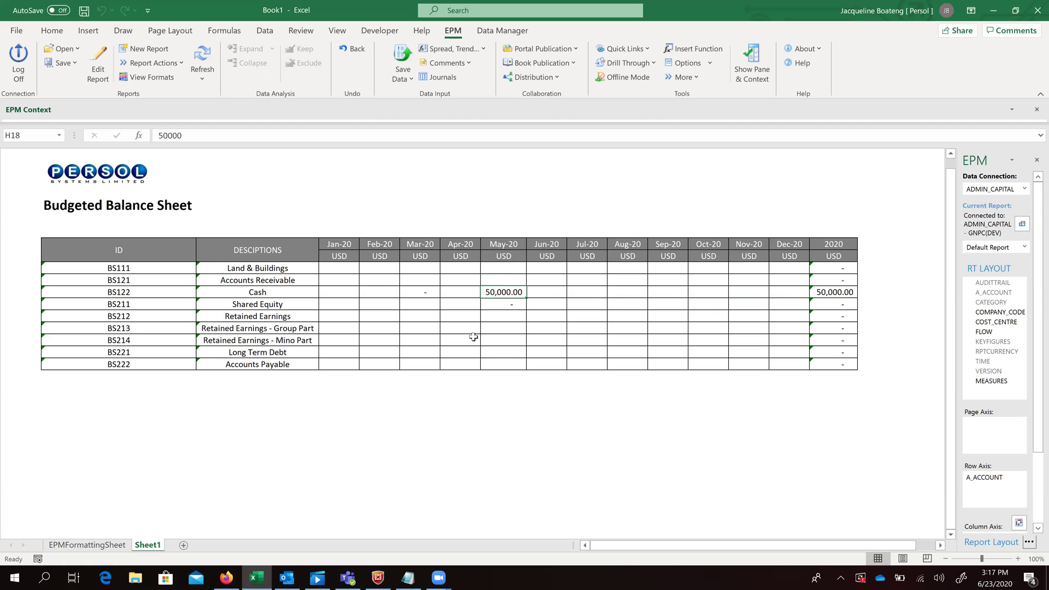
- Clear May-20 Cash again and refresh once more to confirm the saved value reloads
key("Delete")
left_click(511, 318)
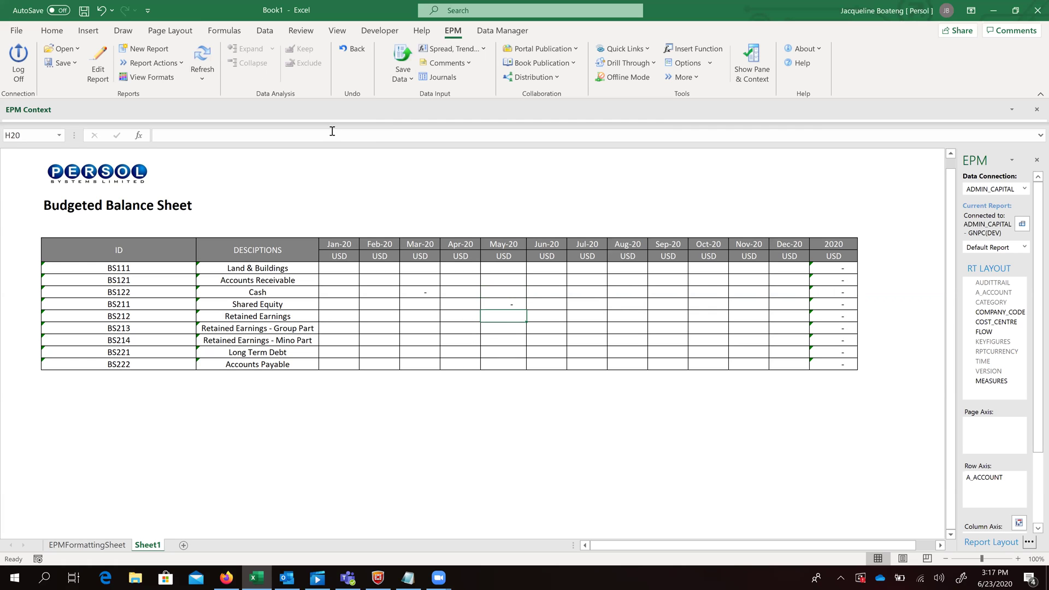
left_click(201, 53)
- Show the EPM Save dropdown with Save my Reports and Save my Input Forms options
left_click(77, 63)
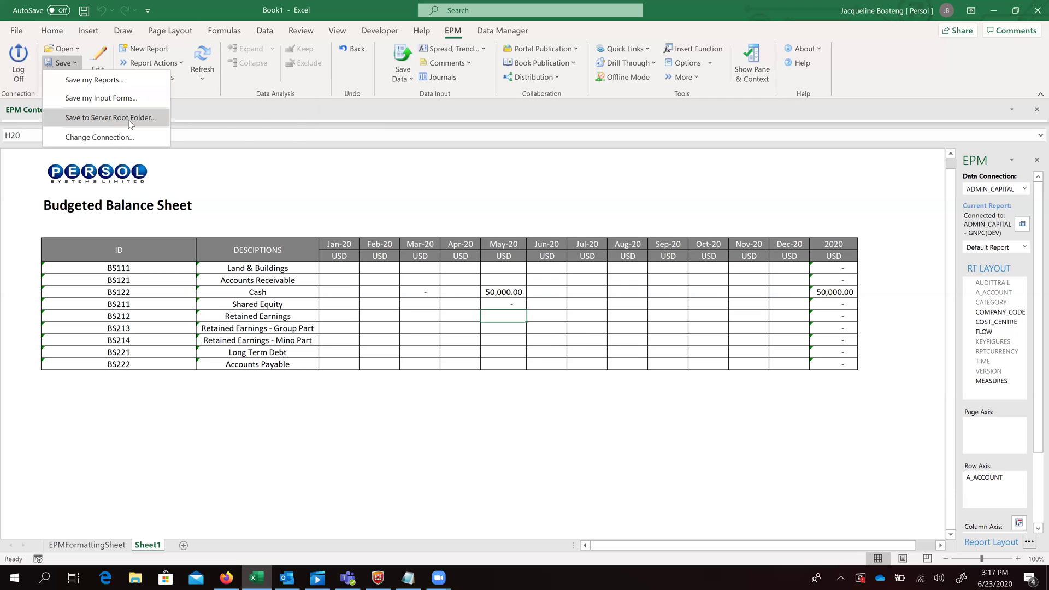